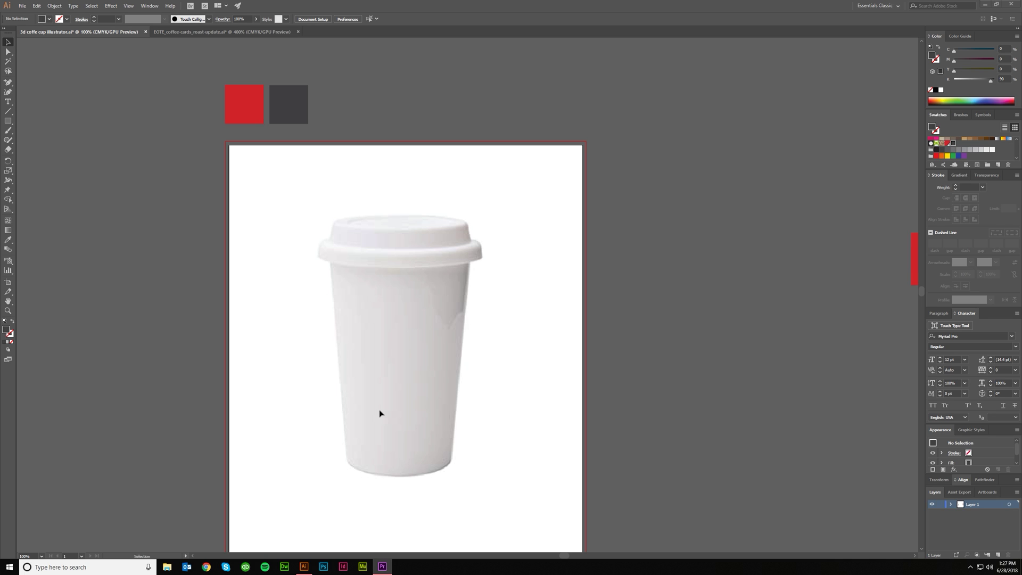
{"action": "scroll", "coordinate": [394, 417], "scroll_direction": "down", "scroll_amount": 2}
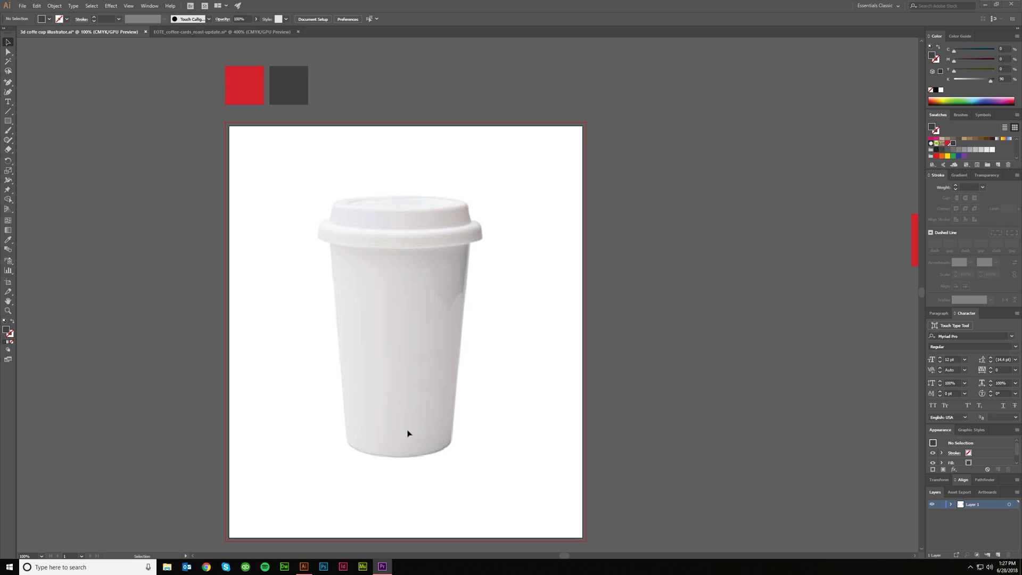
- Lock the reference cup photo in place with Ctrl+2 so it can be traced over
{"action": "left_click", "coordinate": [389, 306]}
{"action": "left_click", "coordinate": [428, 322]}
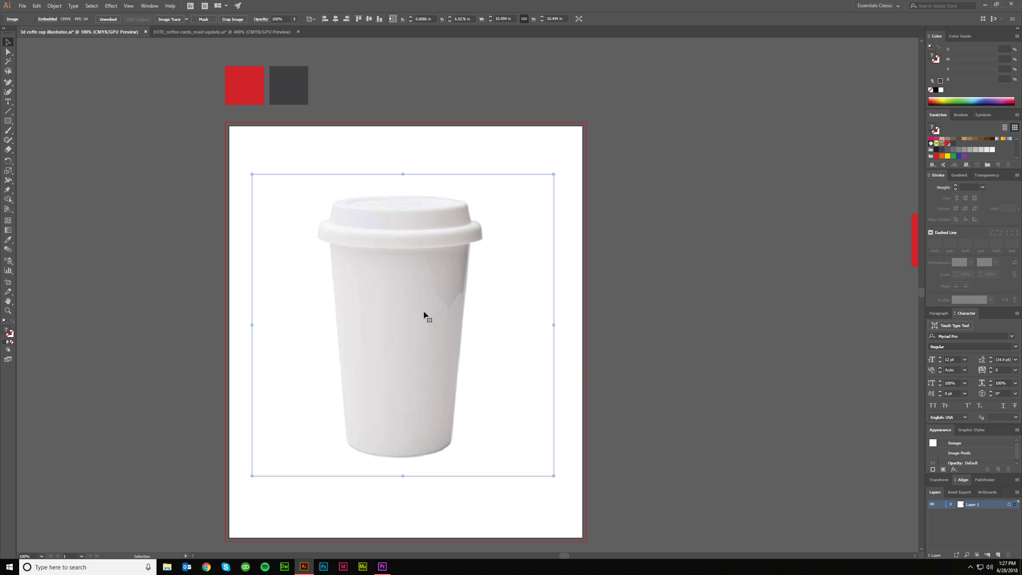
{"action": "left_click", "coordinate": [591, 381]}
{"action": "left_click", "coordinate": [451, 338]}
{"action": "key", "text": "ctrl+2"}
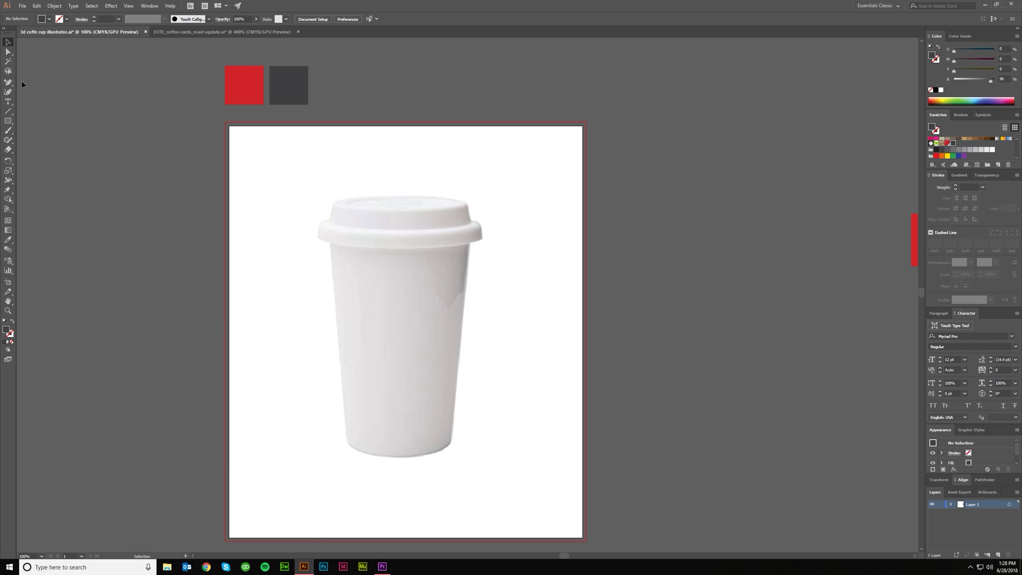
{"action": "left_click_drag", "start_coordinate": [10, 82], "coordinate": [48, 82]}
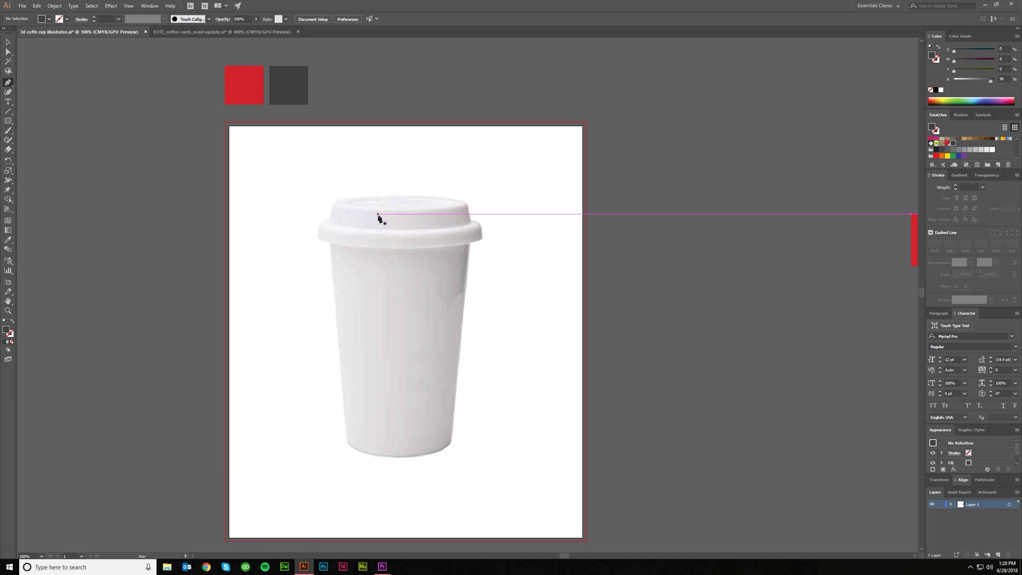
- Trace a closed path over the left half of the cup, from lid top centre down to the base centre
{"action": "key", "text": "p"}
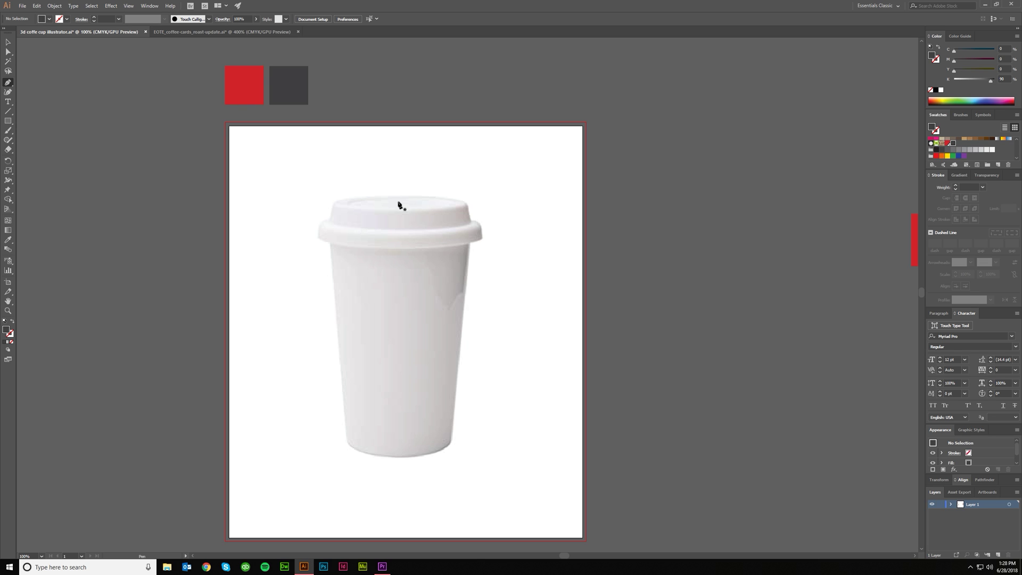
{"action": "left_click_drag", "start_coordinate": [398, 203], "coordinate": [361, 204]}
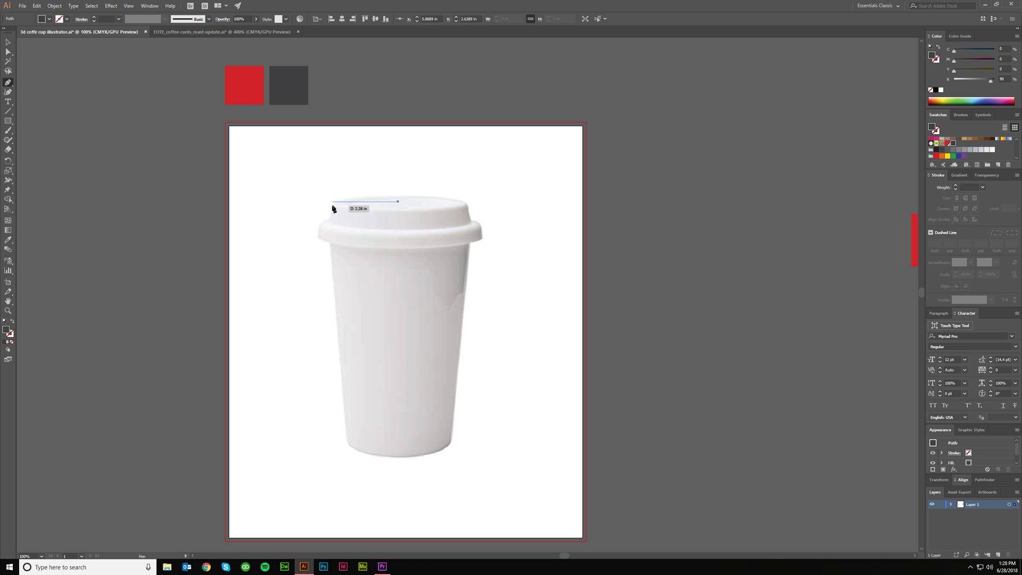
{"action": "left_click_drag", "start_coordinate": [360, 204], "coordinate": [332, 206]}
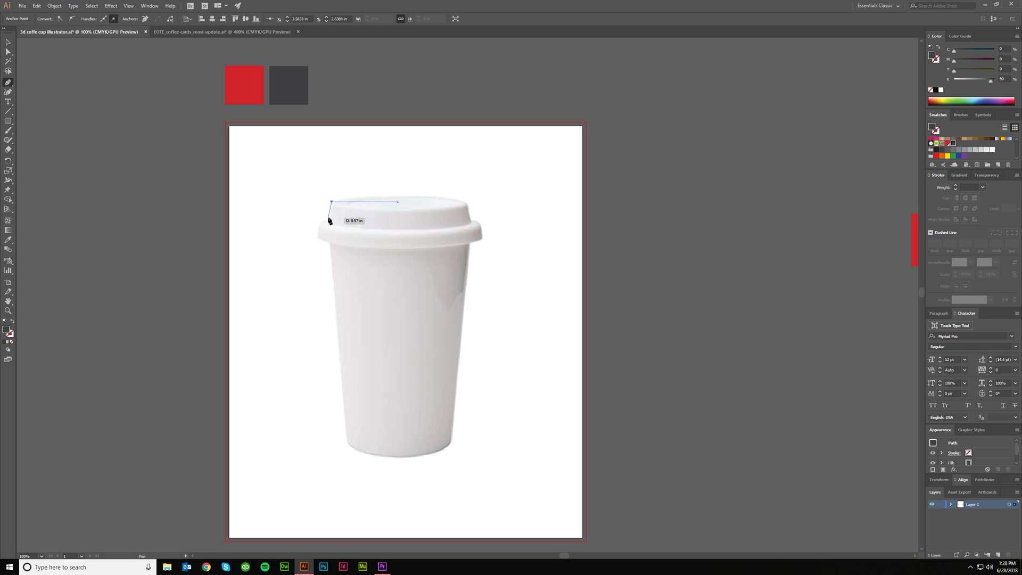
{"action": "left_click", "coordinate": [327, 217]}
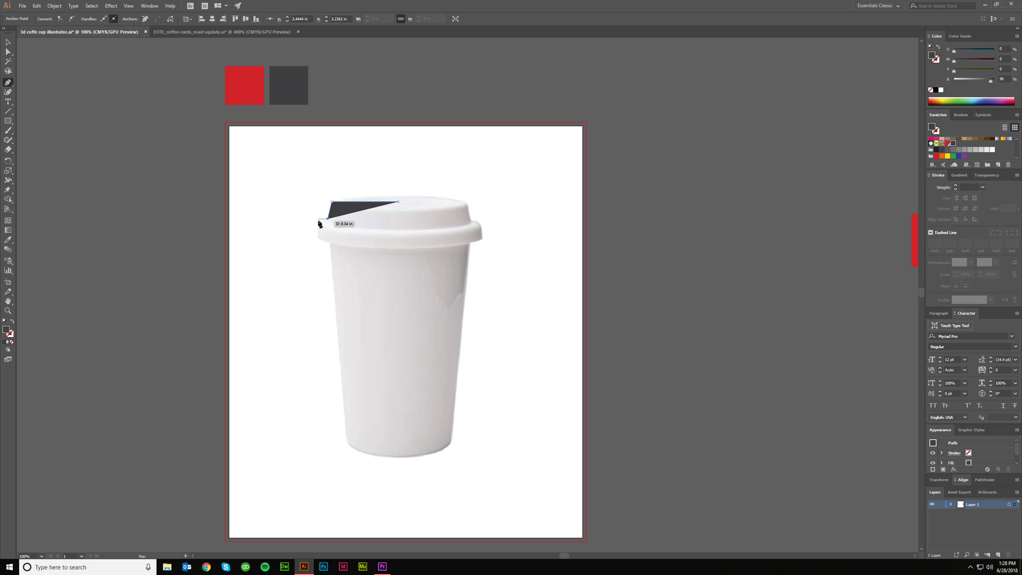
{"action": "left_click_drag", "start_coordinate": [317, 219], "coordinate": [318, 237]}
{"action": "left_click_drag", "start_coordinate": [317, 235], "coordinate": [318, 240]}
{"action": "left_click", "coordinate": [317, 239]}
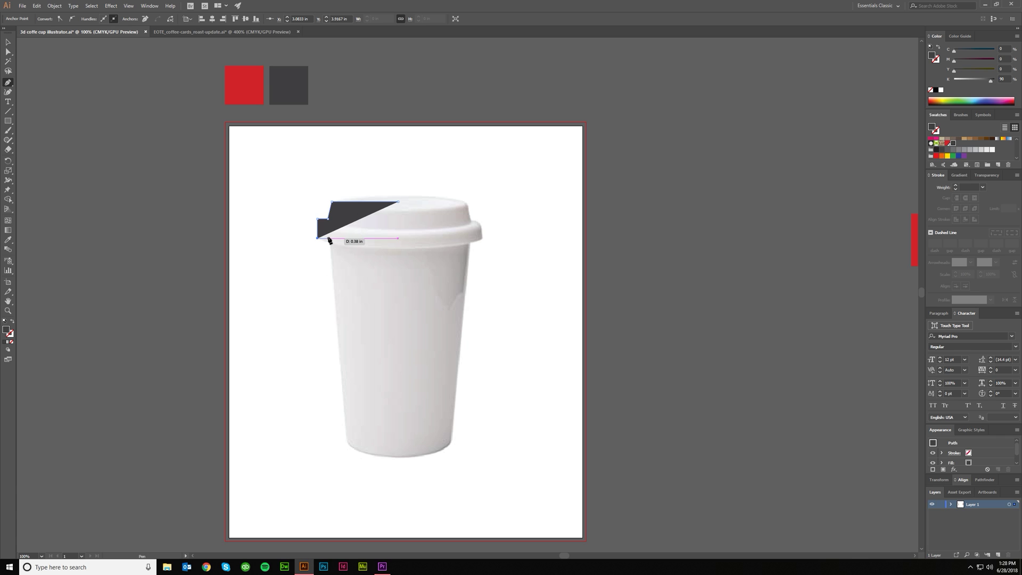
{"action": "left_click", "coordinate": [329, 239]}
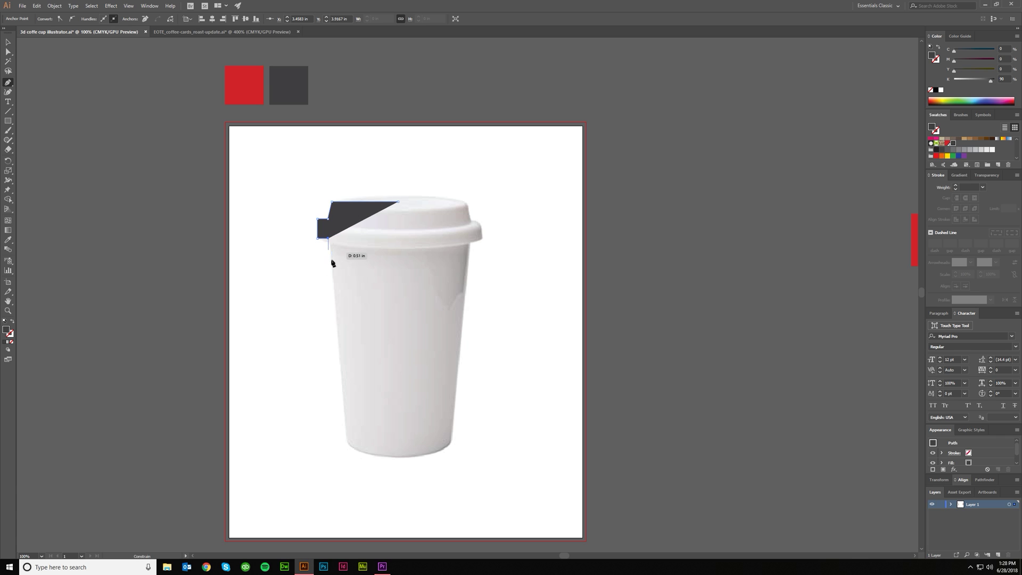
{"action": "left_click", "coordinate": [348, 456]}
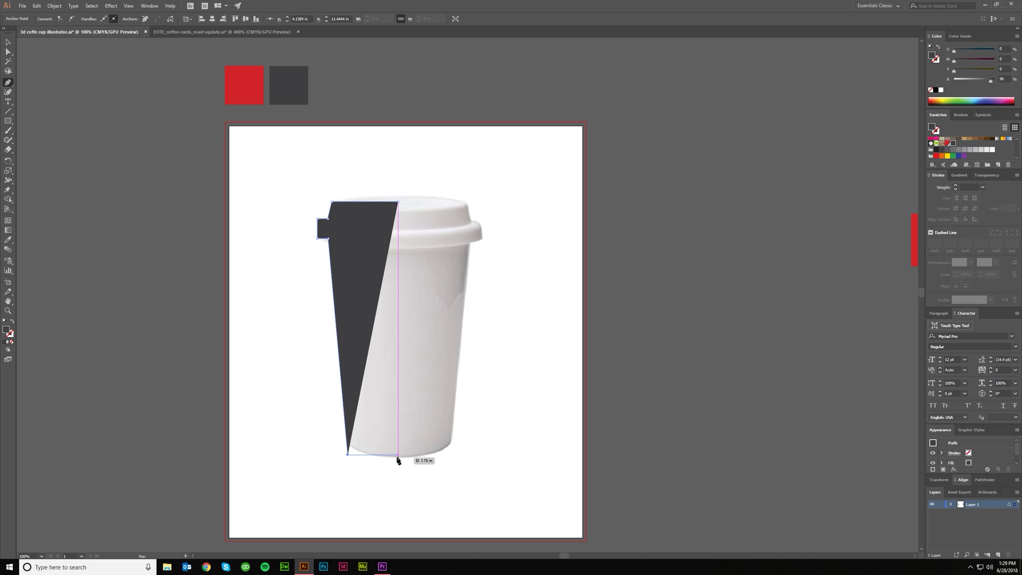
{"action": "left_click", "coordinate": [398, 457]}
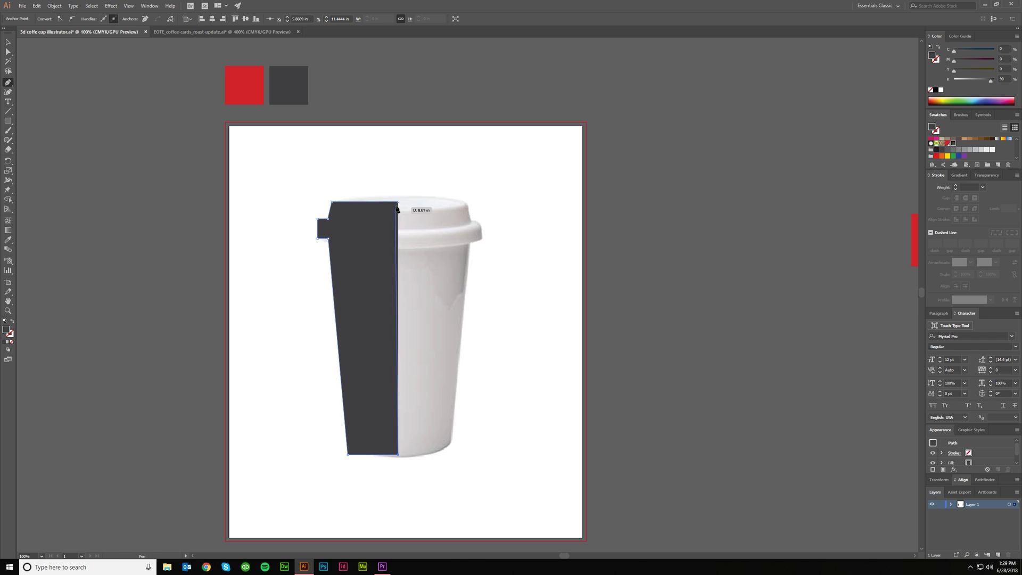
{"action": "left_click", "coordinate": [8, 42]}
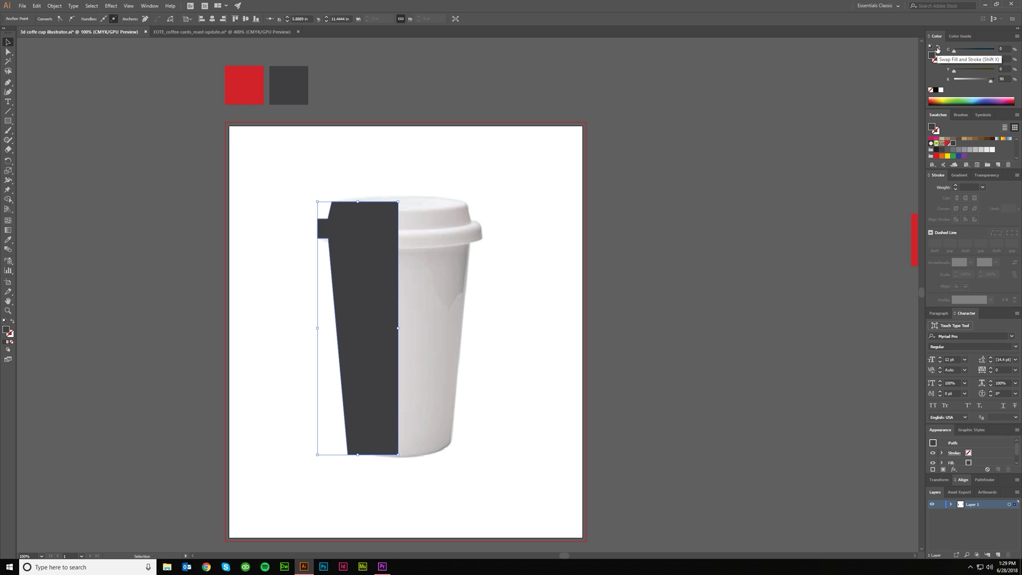
- Swap fill and stroke (Shift+X) so the half-profile shows as a thin outline only
{"action": "key", "text": "shift+x"}
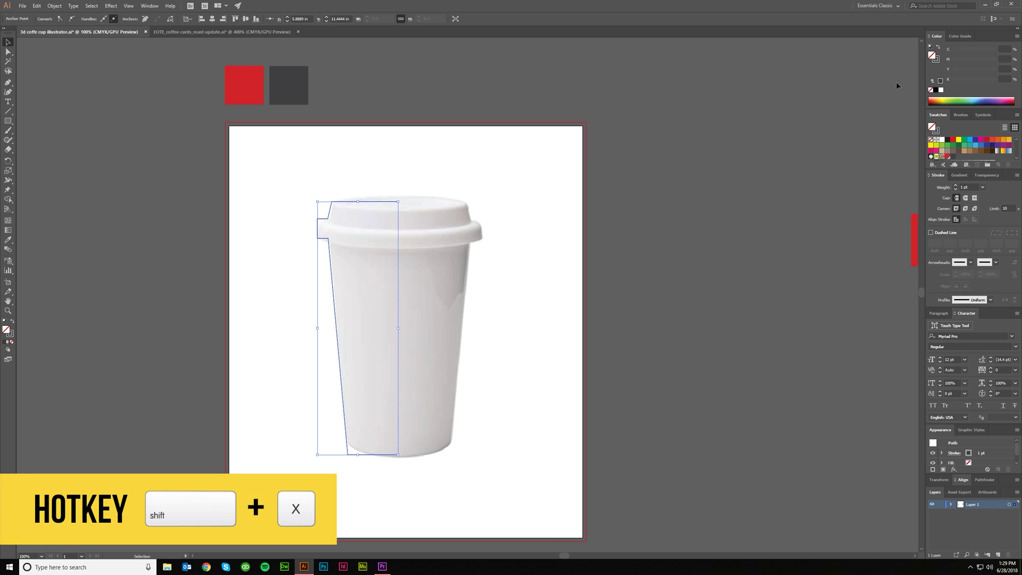
{"action": "left_click", "coordinate": [936, 62]}
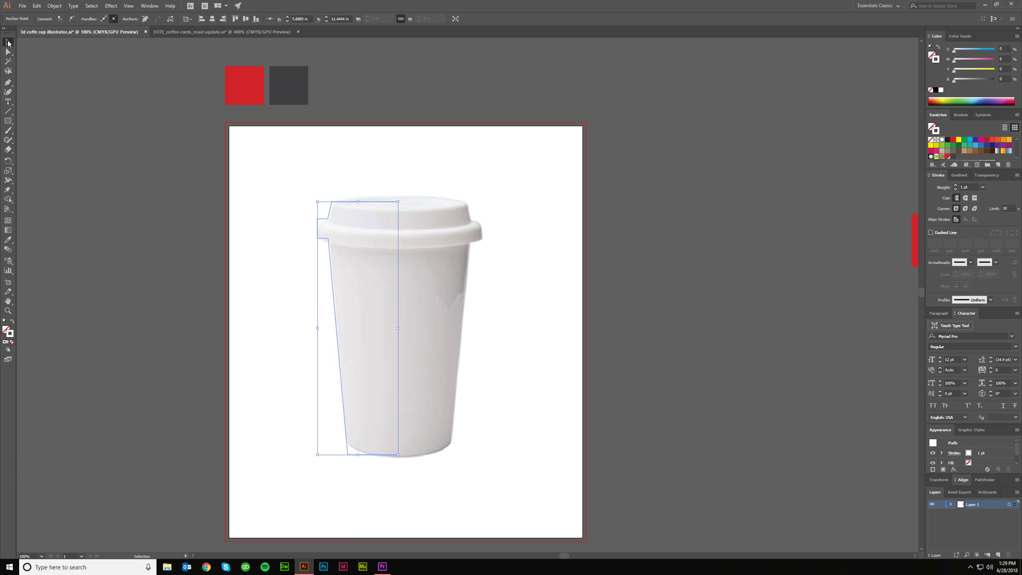
{"action": "left_click", "coordinate": [265, 241]}
{"action": "left_click", "coordinate": [327, 248]}
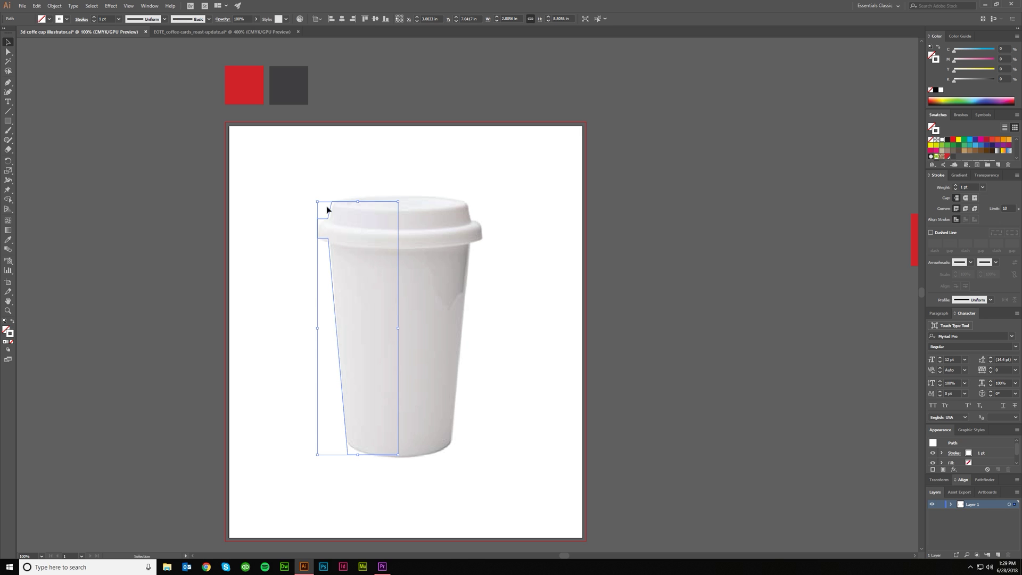
{"action": "left_click", "coordinate": [111, 6]}
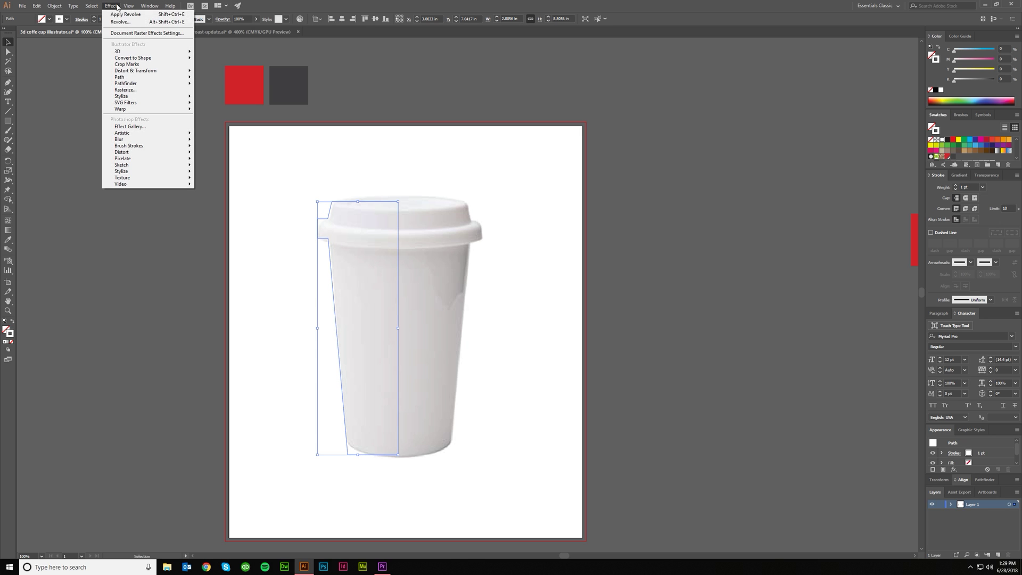
{"action": "mouse_move", "coordinate": [140, 51]}
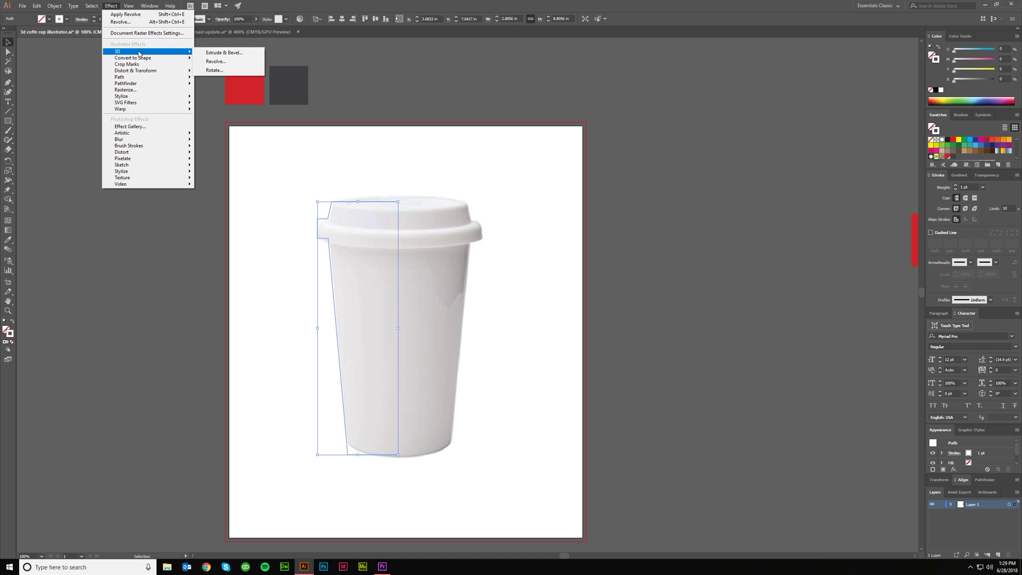
- Apply 3D Revolve with Position Front, Preview on, revolving from the path's right edge
{"action": "left_click", "coordinate": [212, 62]}
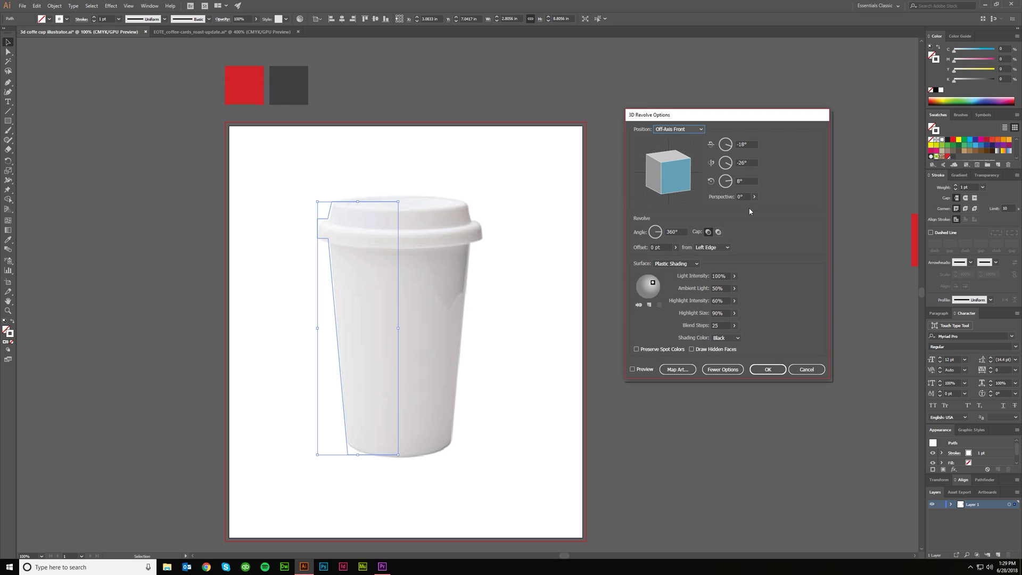
{"action": "left_click", "coordinate": [674, 129]}
{"action": "left_click", "coordinate": [670, 198]}
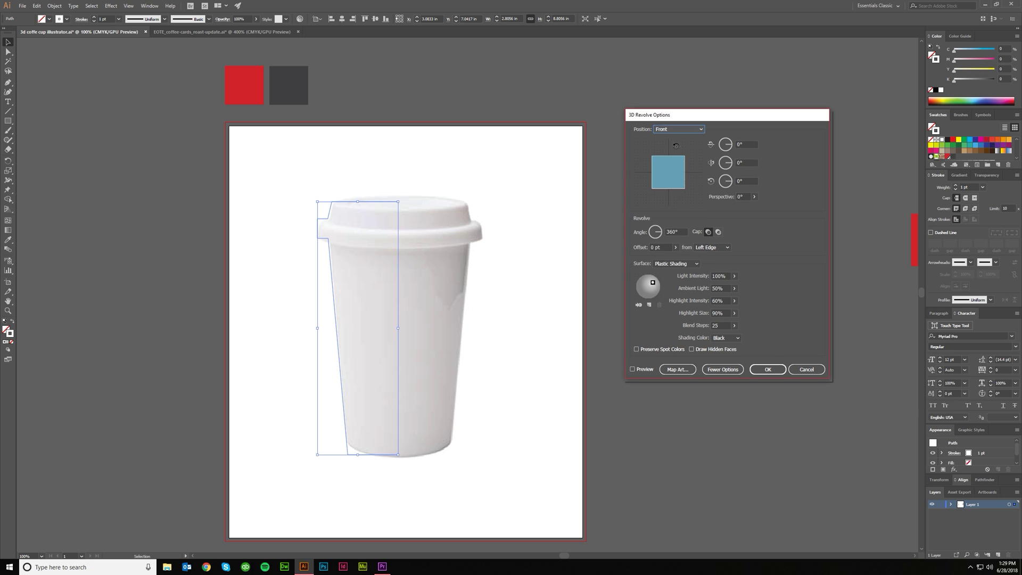
{"action": "left_click", "coordinate": [633, 369]}
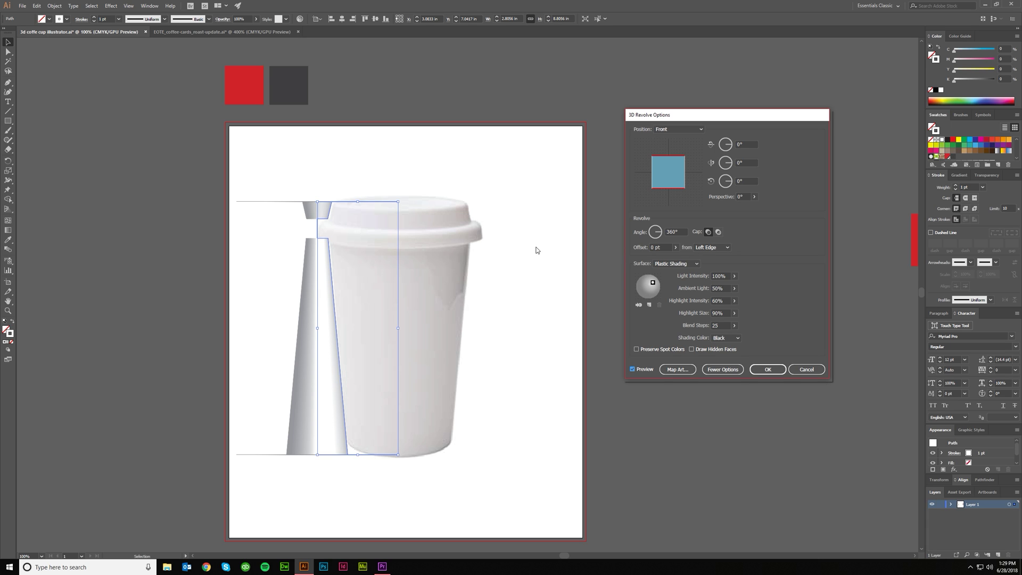
{"action": "left_click", "coordinate": [721, 248]}
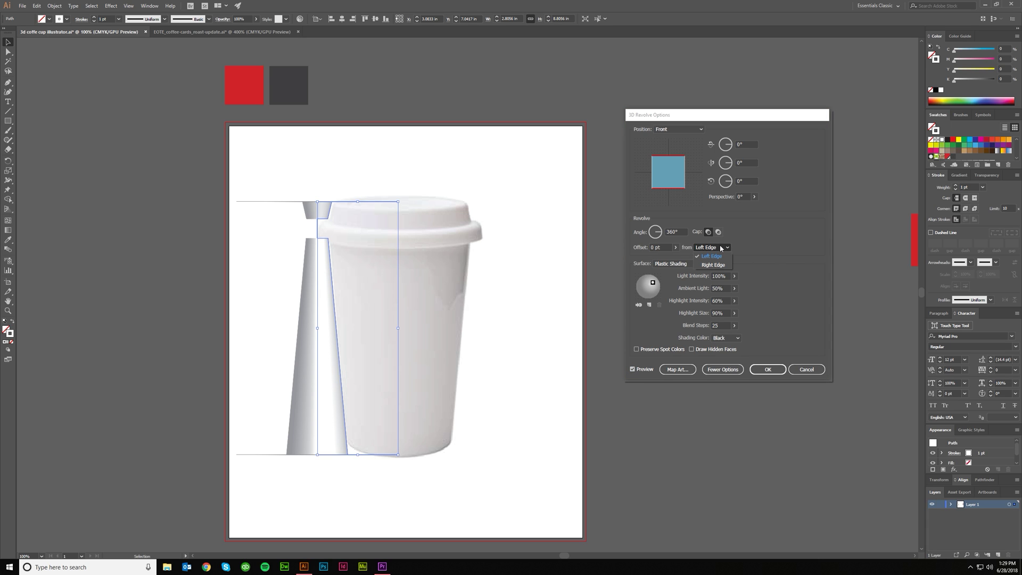
{"action": "left_click", "coordinate": [714, 265]}
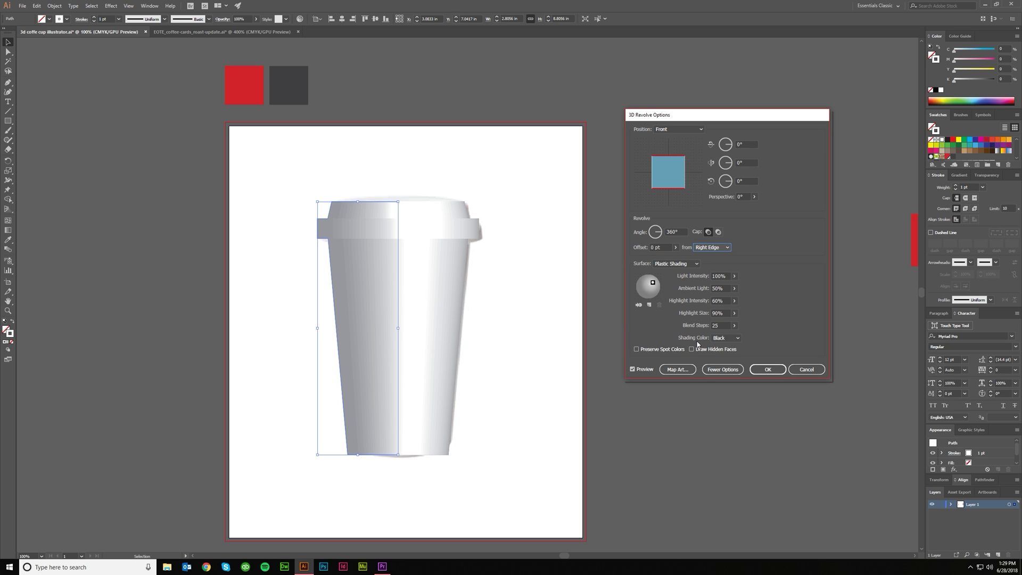
{"action": "left_click", "coordinate": [746, 144]}
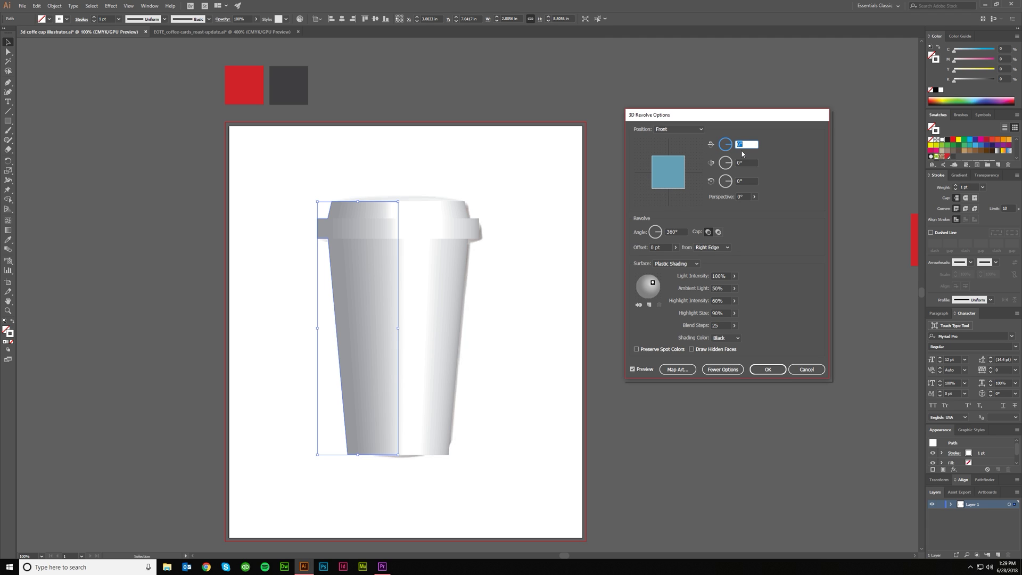
{"action": "type", "text": "-7"}
- Set the X rotation to -7° and raise Blend Steps to 255 for smoother shading
{"action": "key", "text": "Tab"}
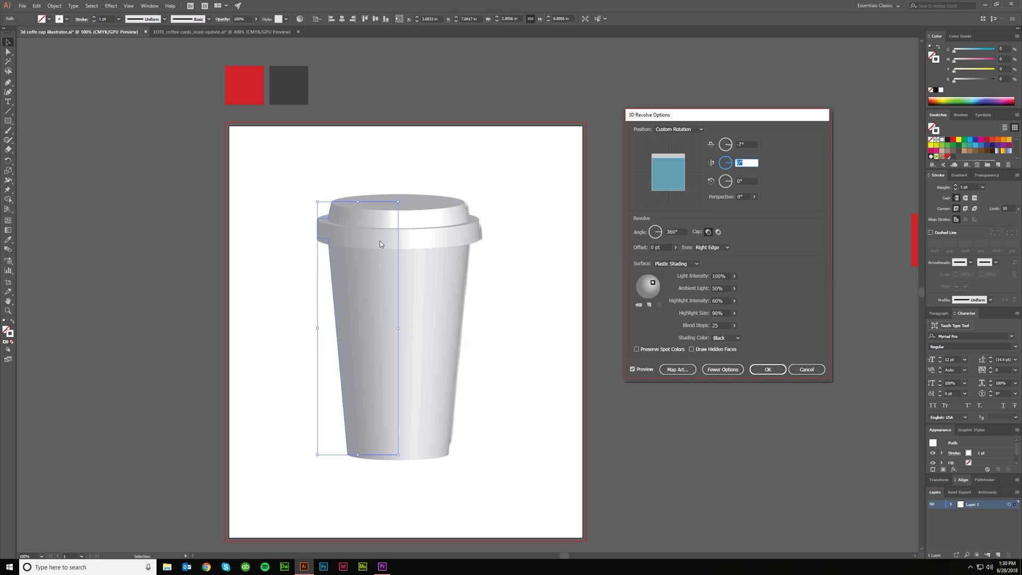
{"action": "double_click", "coordinate": [723, 326]}
{"action": "type", "text": "2"}
{"action": "key", "text": "Tab"}
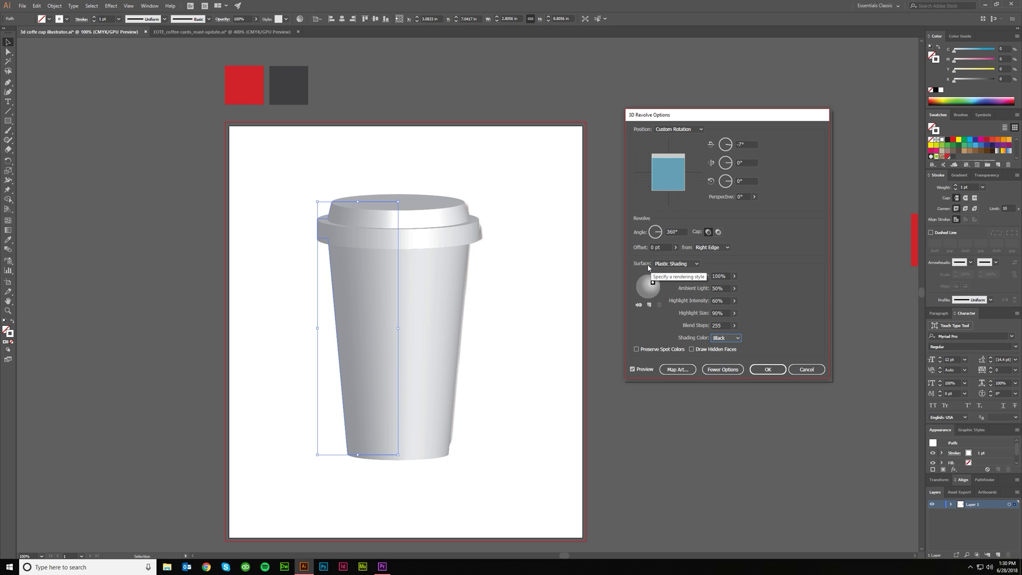
- Try Wireframe and Plastic surface shading, then settle on Diffuse Shading for the cup
{"action": "left_click", "coordinate": [696, 266]}
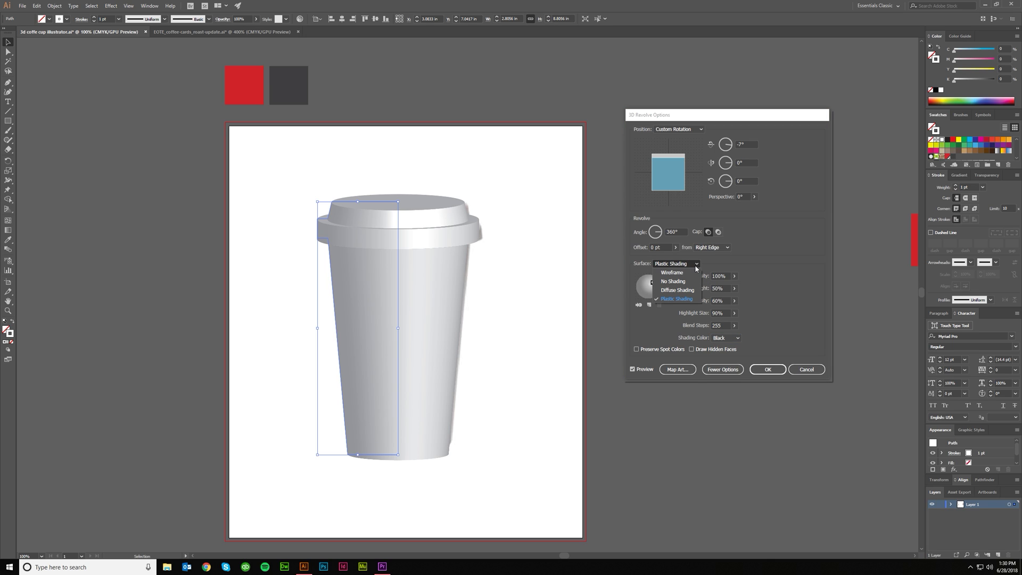
{"action": "left_click", "coordinate": [679, 273]}
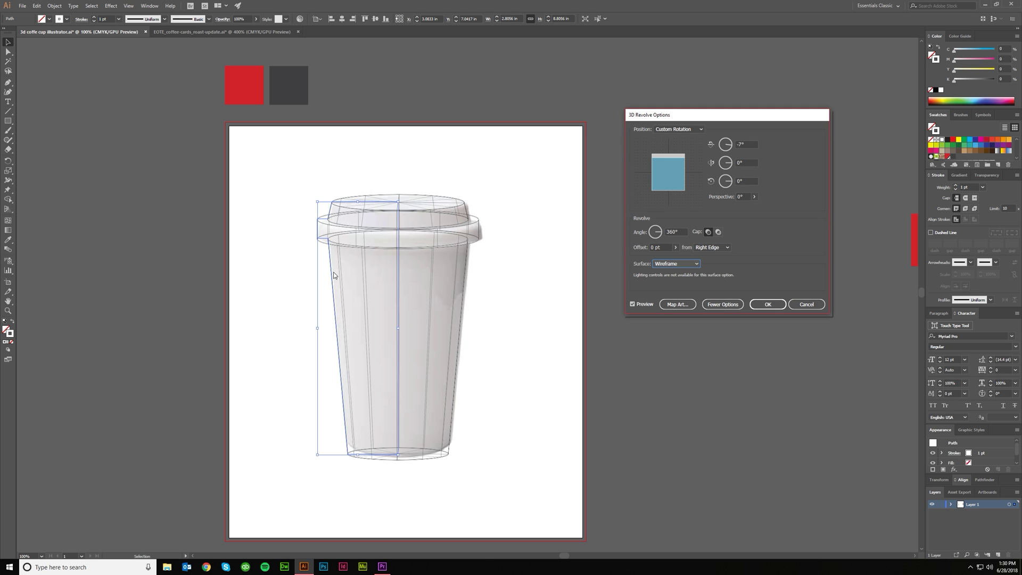
{"action": "left_click", "coordinate": [692, 264]}
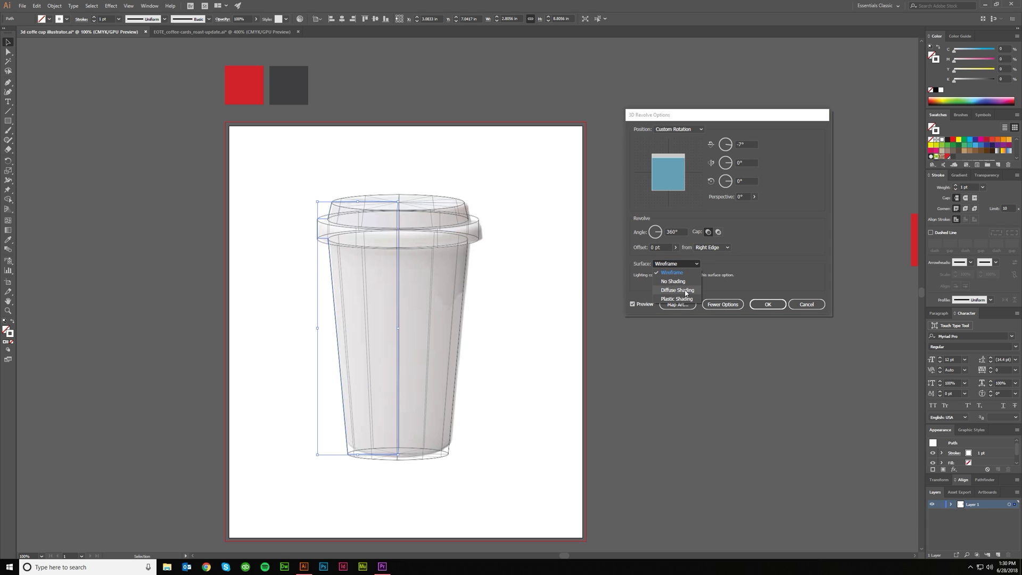
{"action": "left_click", "coordinate": [677, 289]}
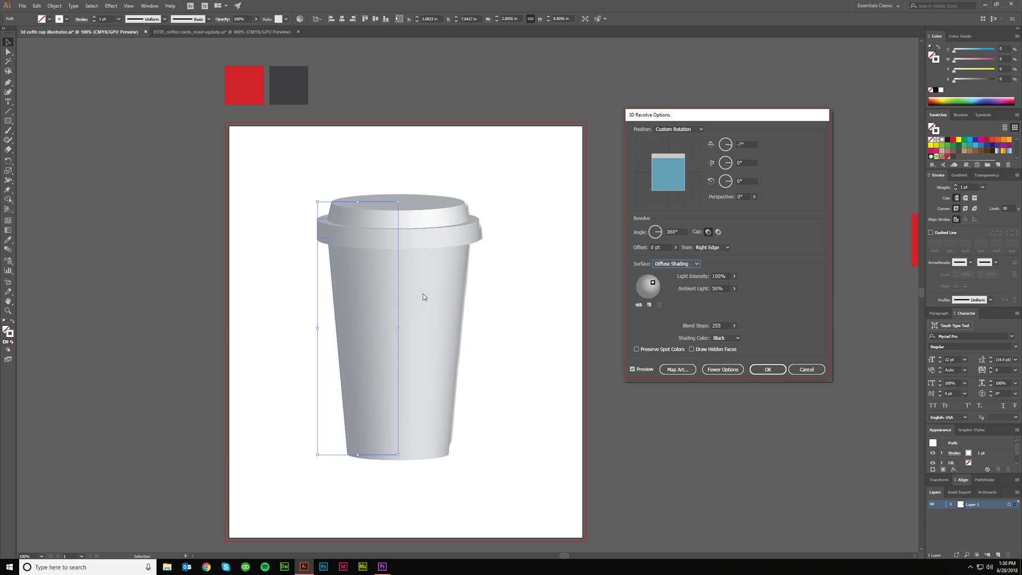
{"action": "key", "text": "Down"}
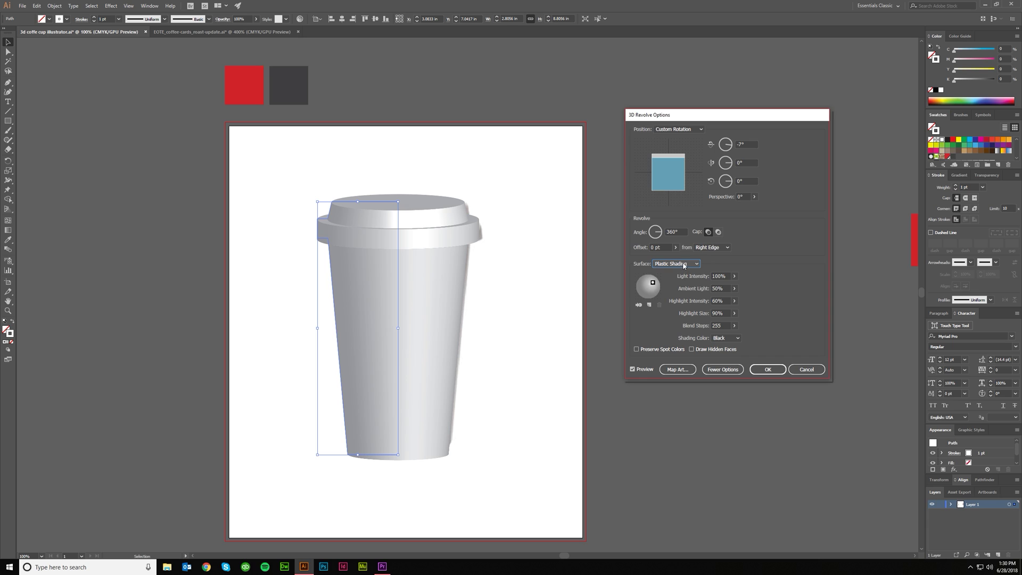
{"action": "left_click", "coordinate": [684, 266]}
{"action": "left_click", "coordinate": [678, 290]}
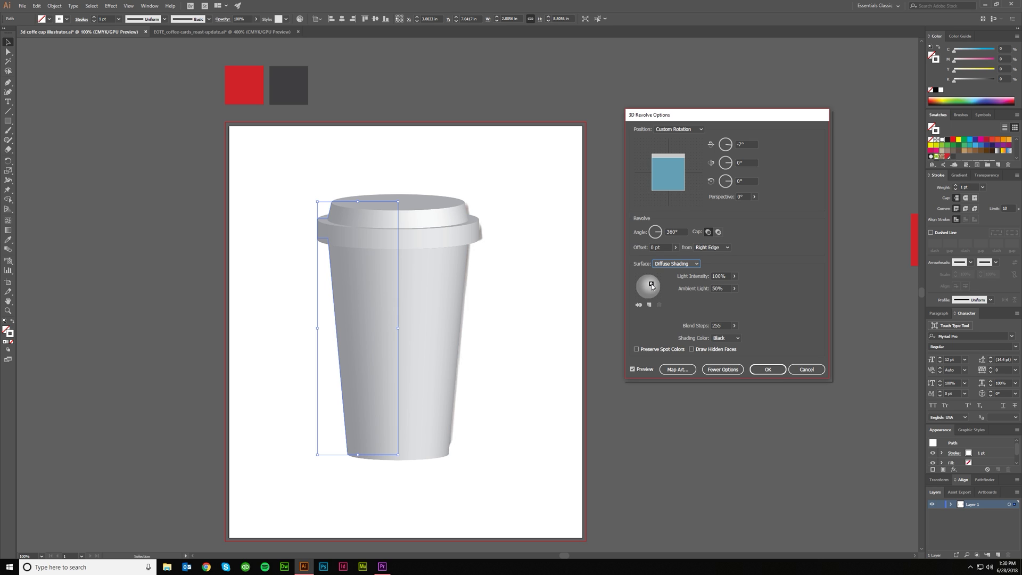
- Move the light to the upper left, keep Light Intensity at 100% and raise Ambient Light to 75%
{"action": "left_click_drag", "start_coordinate": [652, 283], "coordinate": [645, 284]}
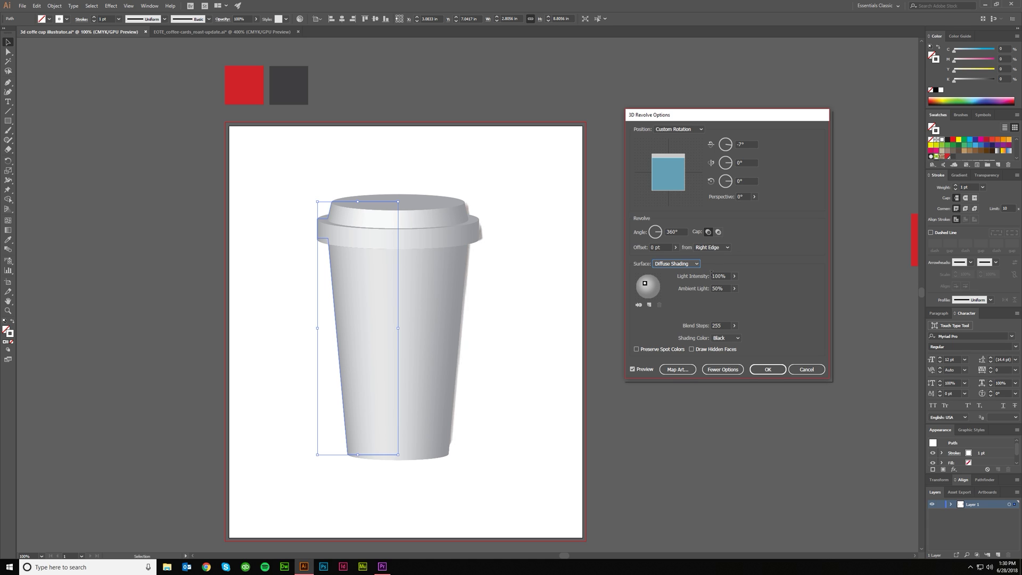
{"action": "left_click", "coordinate": [734, 275]}
{"action": "left_click_drag", "start_coordinate": [734, 288], "coordinate": [719, 290]}
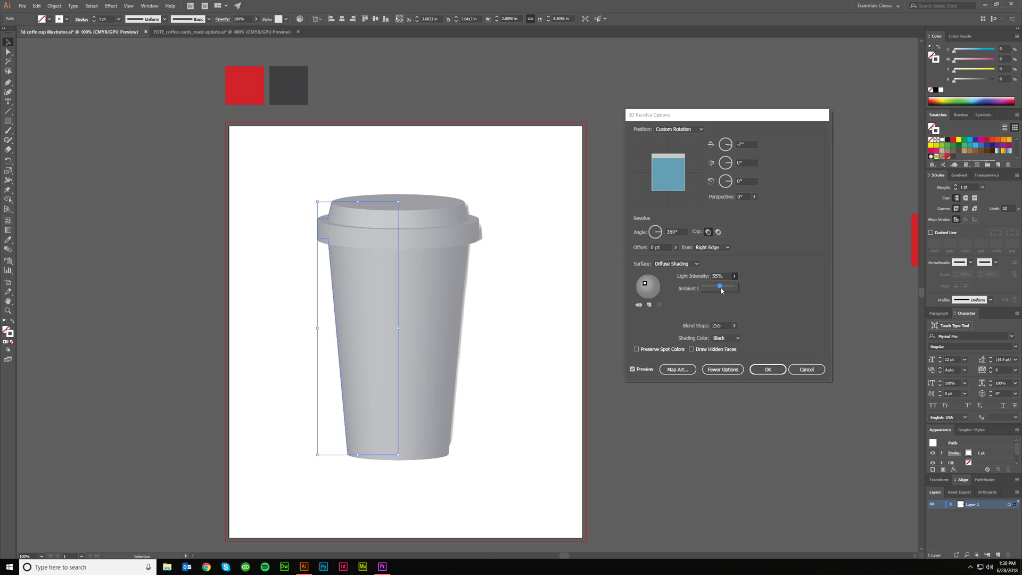
{"action": "left_click_drag", "start_coordinate": [718, 290], "coordinate": [734, 289]}
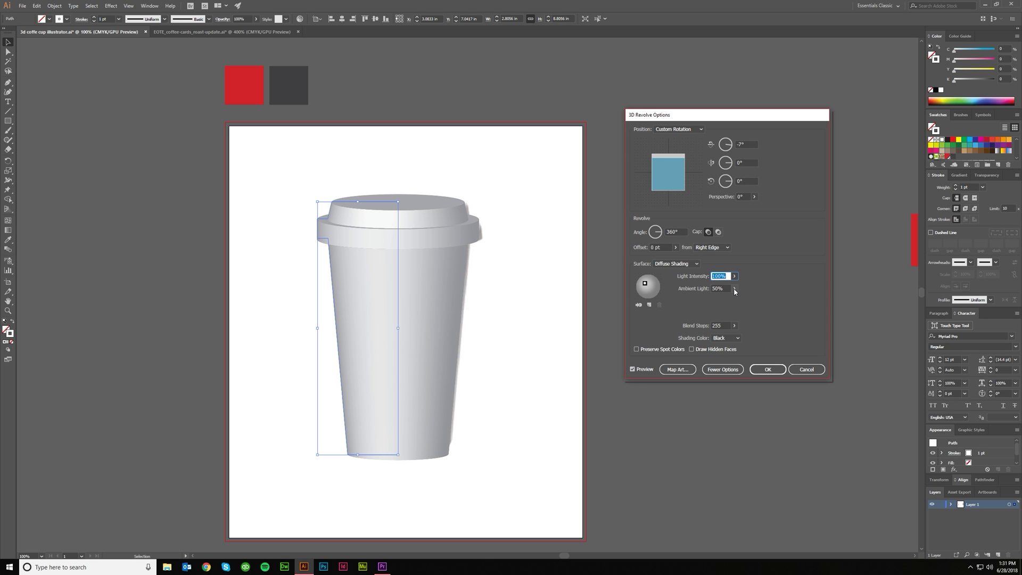
{"action": "left_click", "coordinate": [734, 290]}
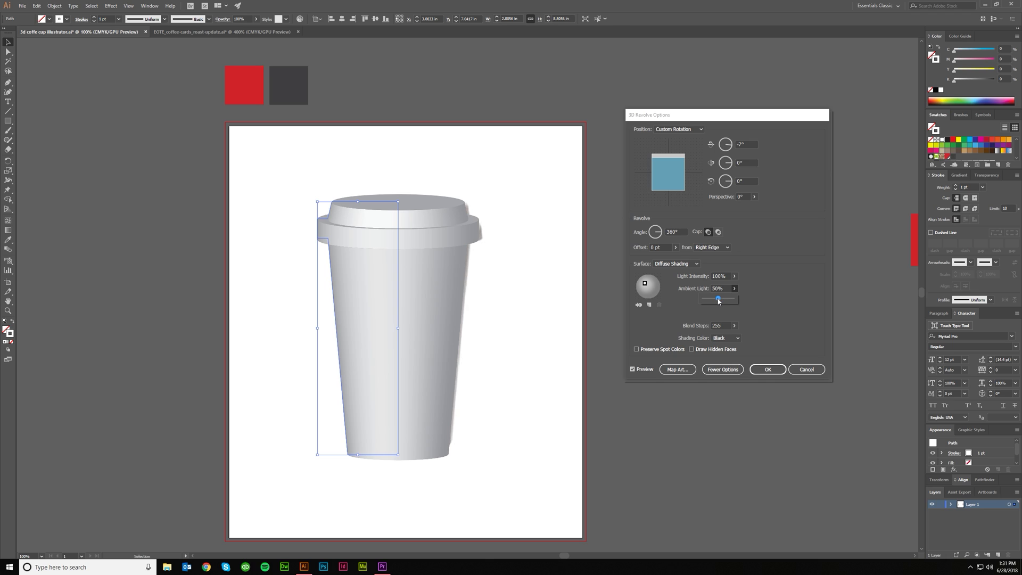
{"action": "left_click_drag", "start_coordinate": [718, 301], "coordinate": [723, 301]}
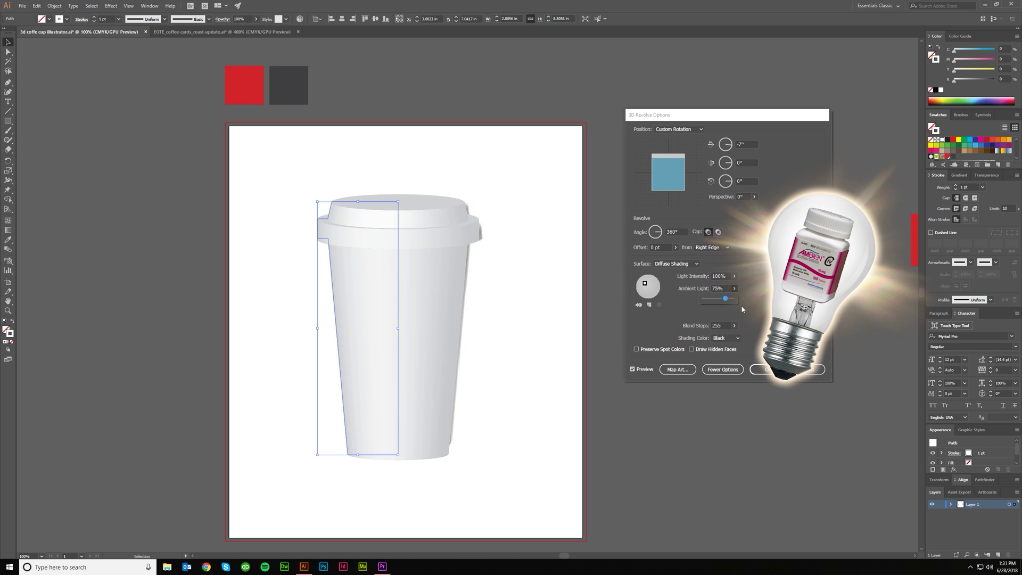
{"action": "left_click", "coordinate": [722, 288]}
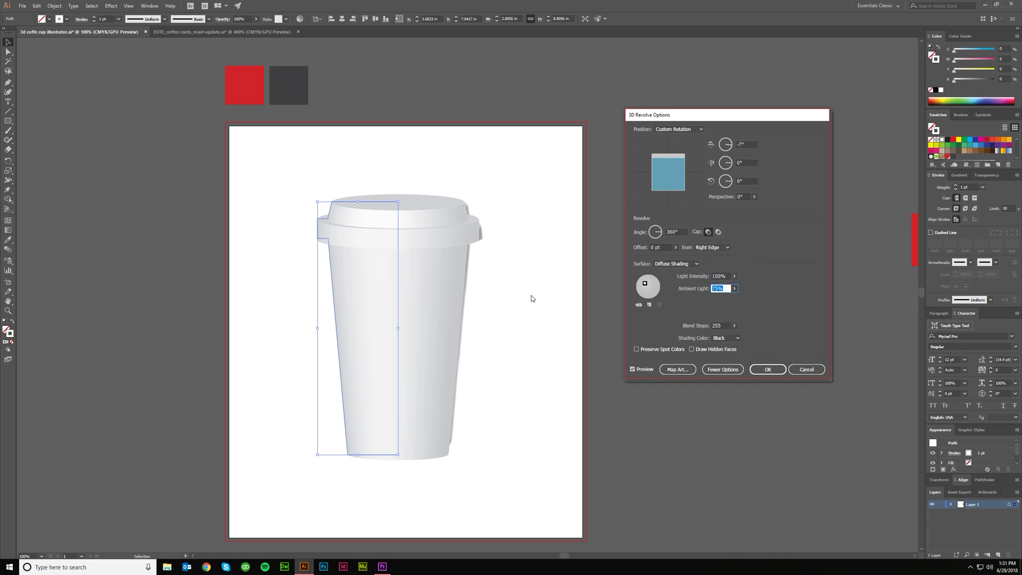
- Add a second light, reposition both with one sent behind the cup, and apply the revolve
{"action": "left_click", "coordinate": [649, 306]}
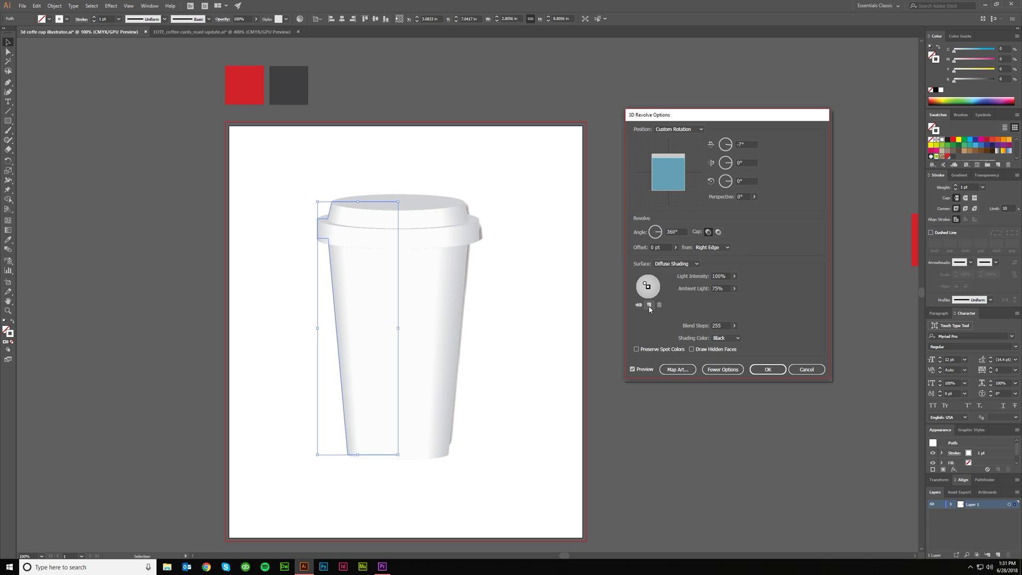
{"action": "mouse_move", "coordinate": [648, 288]}
{"action": "left_mouse_down"}
{"action": "mouse_move", "coordinate": [656, 283]}
{"action": "mouse_move", "coordinate": [646, 279]}
{"action": "left_mouse_up"}
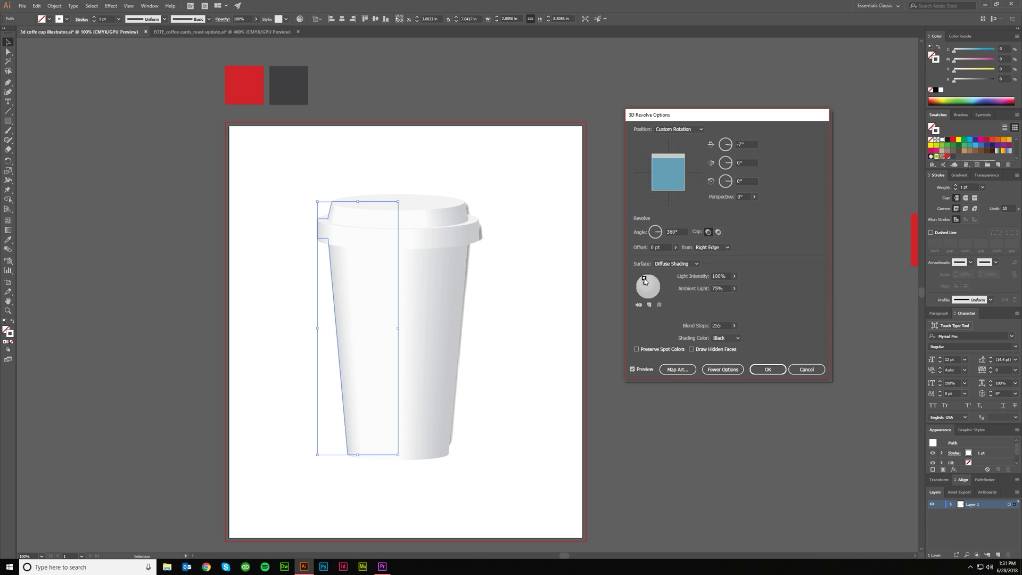
{"action": "left_click_drag", "start_coordinate": [646, 278], "coordinate": [644, 281]}
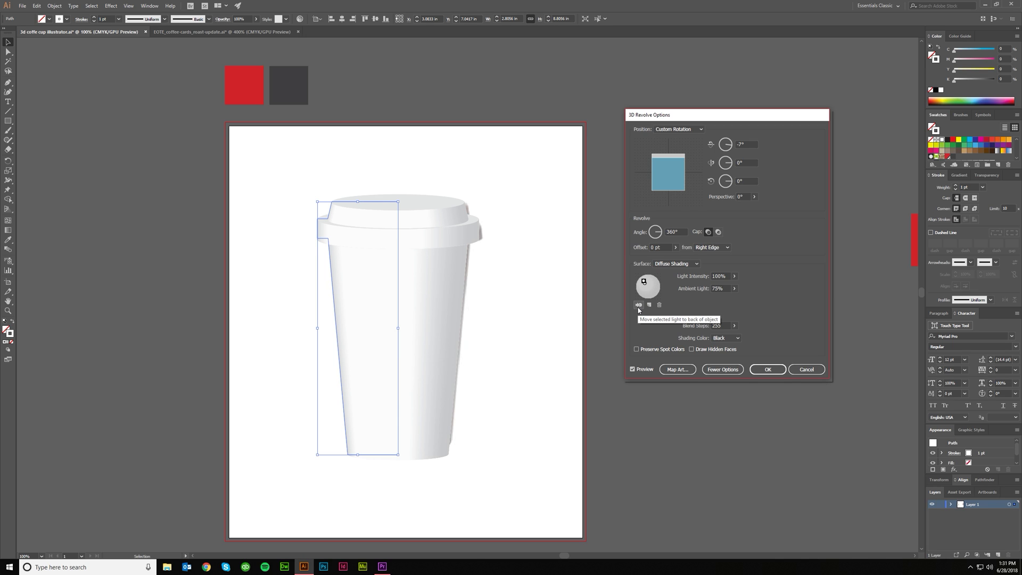
{"action": "left_click", "coordinate": [638, 304]}
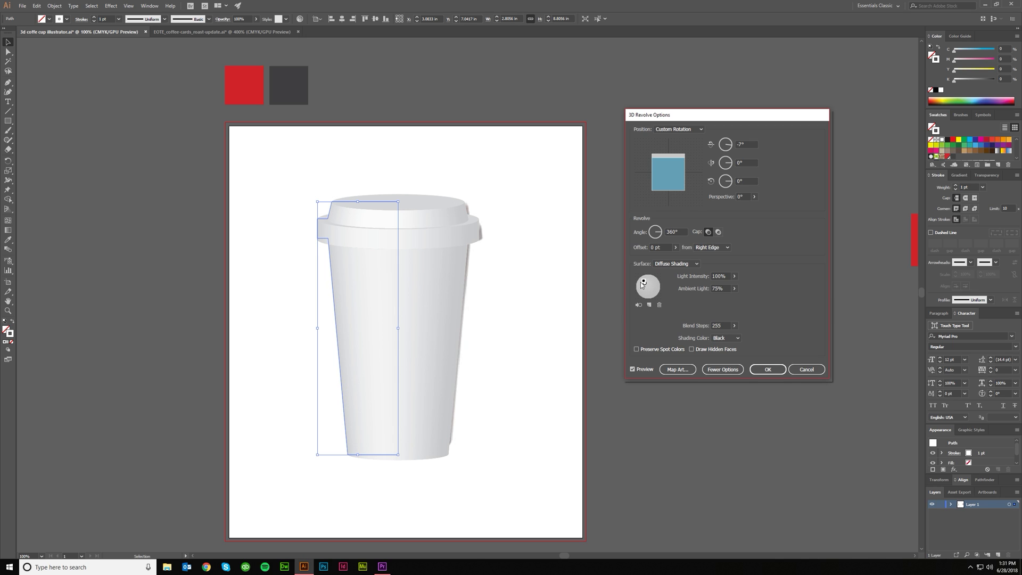
{"action": "left_click_drag", "start_coordinate": [646, 284], "coordinate": [640, 284]}
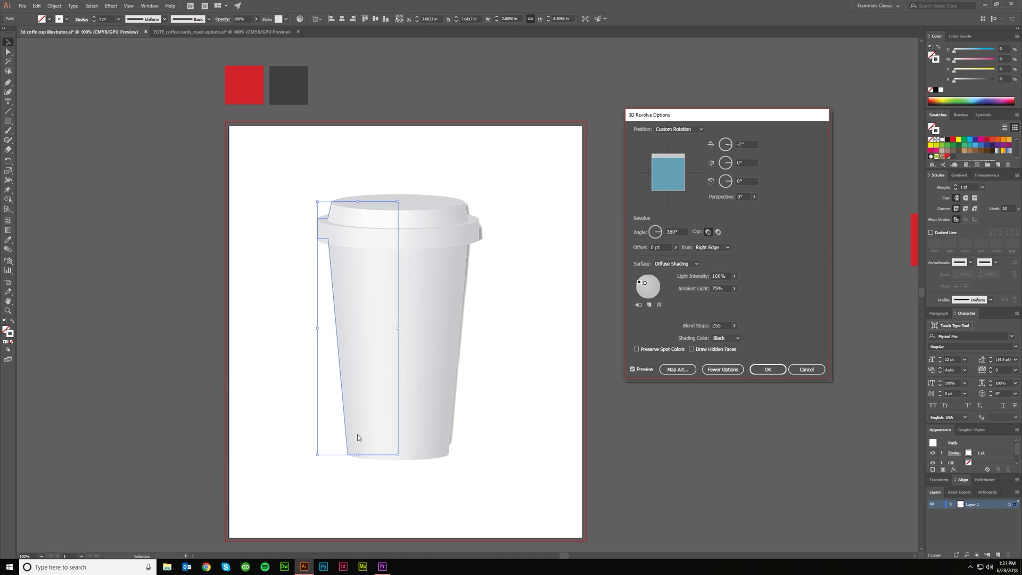
{"action": "left_click_drag", "start_coordinate": [639, 282], "coordinate": [643, 283]}
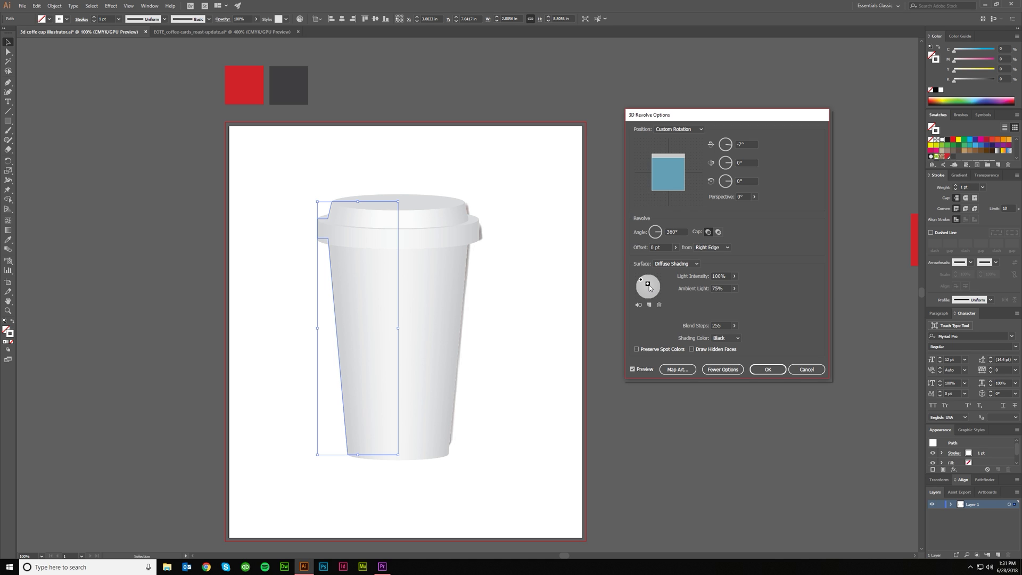
{"action": "left_click_drag", "start_coordinate": [649, 285], "coordinate": [646, 287]}
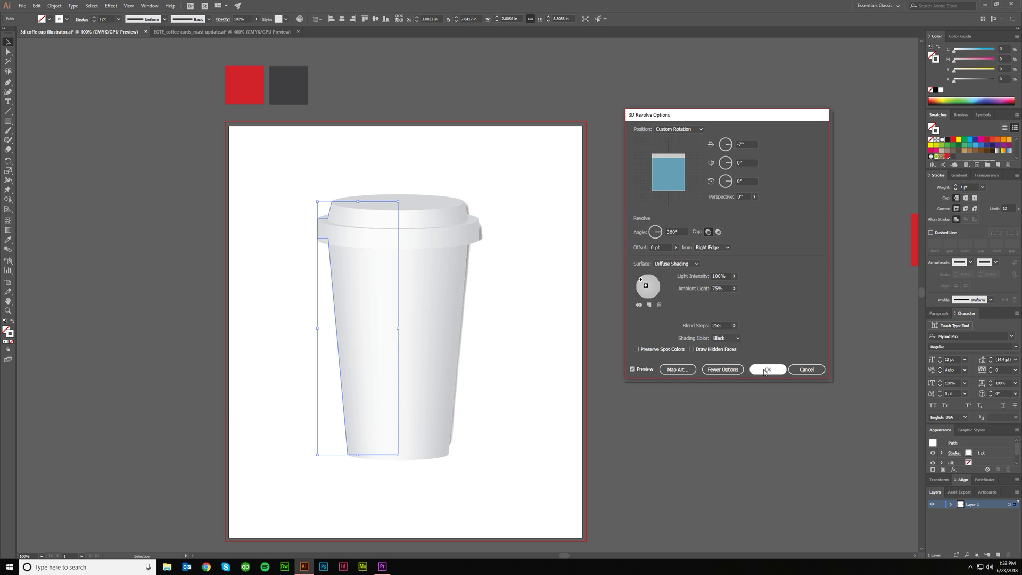
{"action": "left_click", "coordinate": [767, 370]}
{"action": "left_click", "coordinate": [670, 384]}
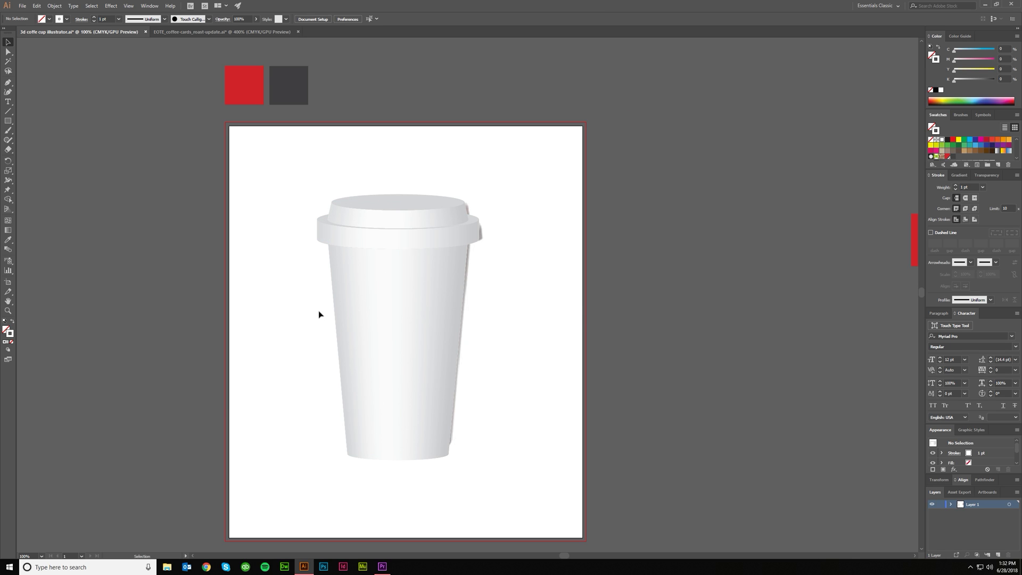
- Unlock all artwork and drag the reference photo off the artboard to the right
{"action": "left_click", "coordinate": [500, 308]}
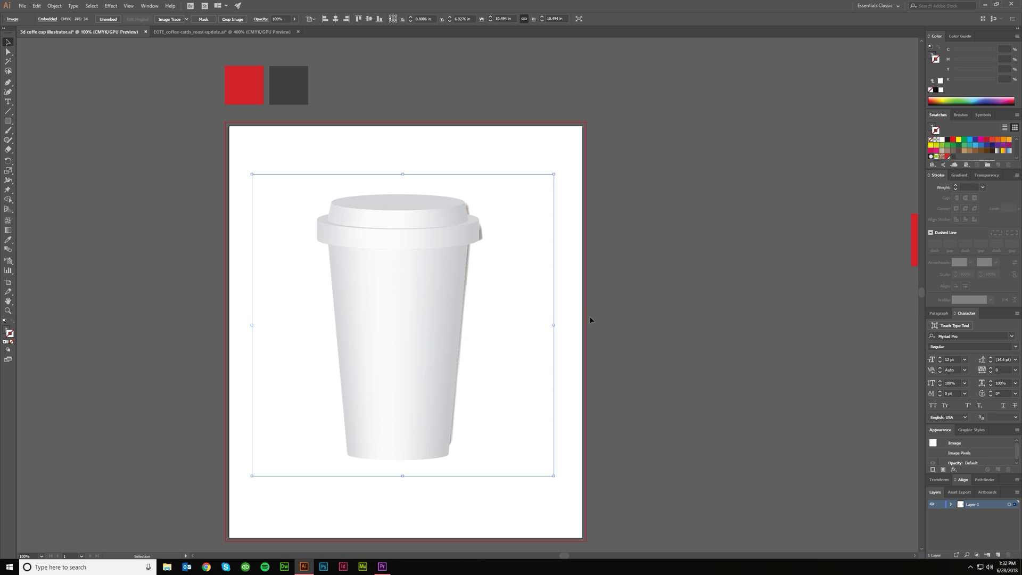
{"action": "key", "text": "ctrl+alt+2"}
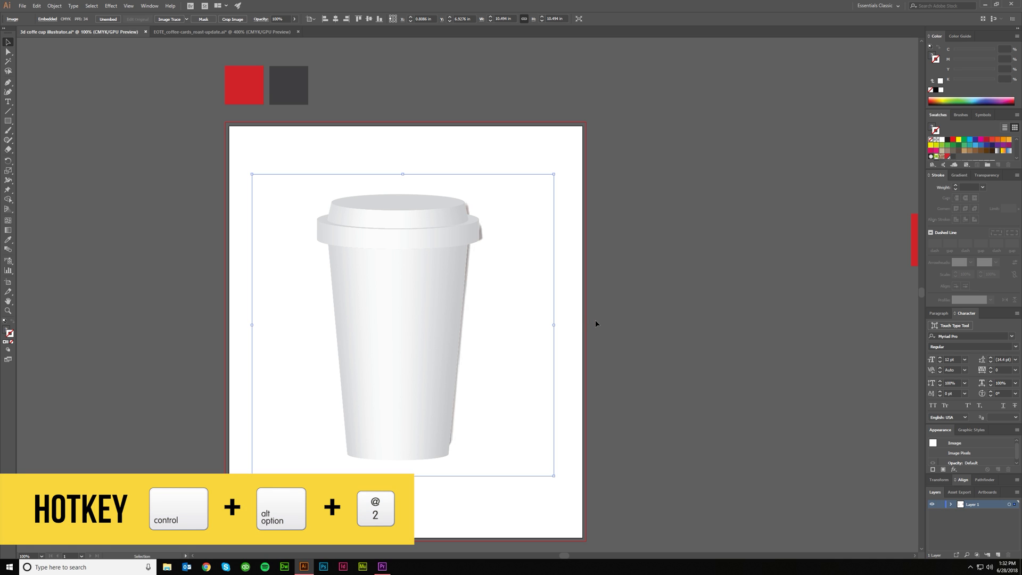
{"action": "key", "text": "ctrl+2"}
{"action": "key", "text": "ctrl+alt+2"}
{"action": "left_click_drag", "start_coordinate": [507, 336], "coordinate": [820, 294]}
{"action": "left_click", "coordinate": [488, 378]}
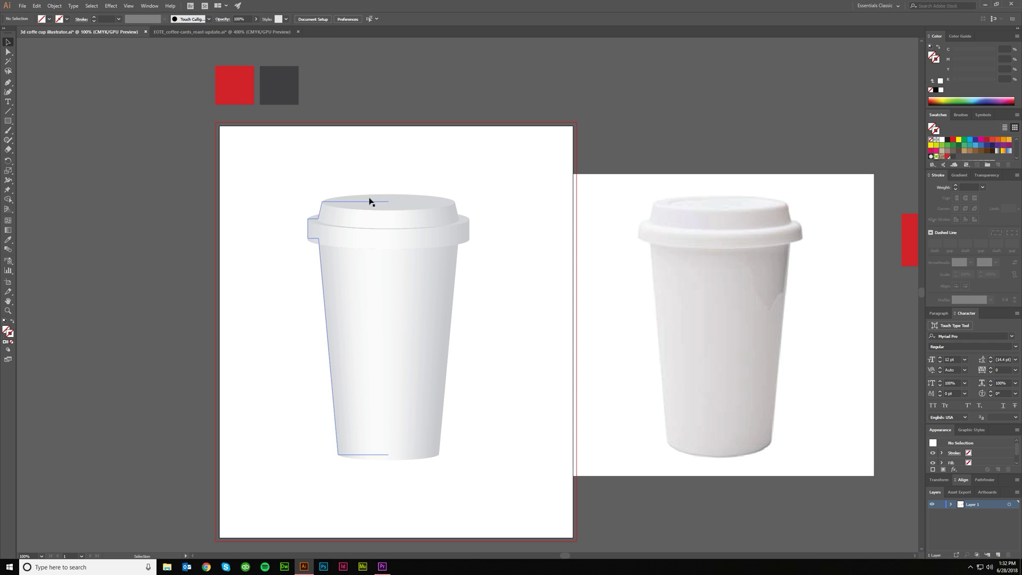
{"action": "scroll", "coordinate": [349, 200], "scroll_direction": "up", "scroll_amount": 1, "text": "alt"}
- Add two anchor points on the lid's top edge of the cup profile path
{"action": "key", "text": "v"}
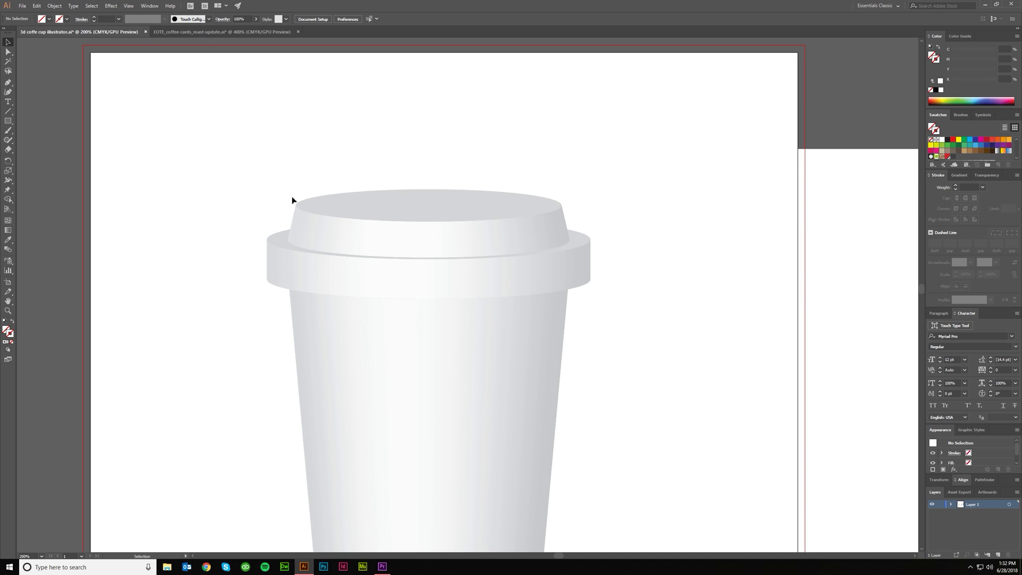
{"action": "left_click", "coordinate": [294, 203]}
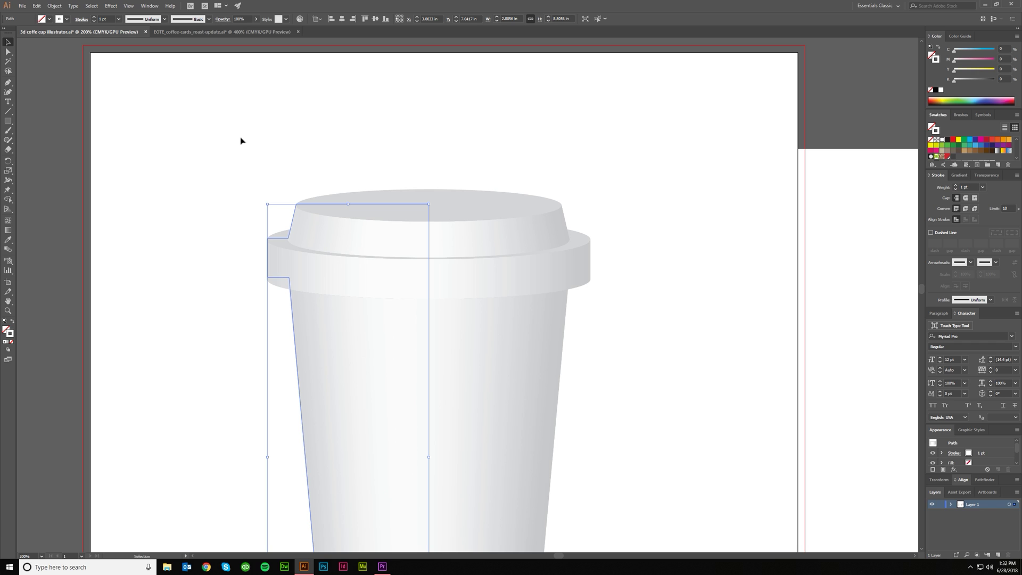
{"action": "left_click_drag", "start_coordinate": [8, 83], "coordinate": [37, 96]}
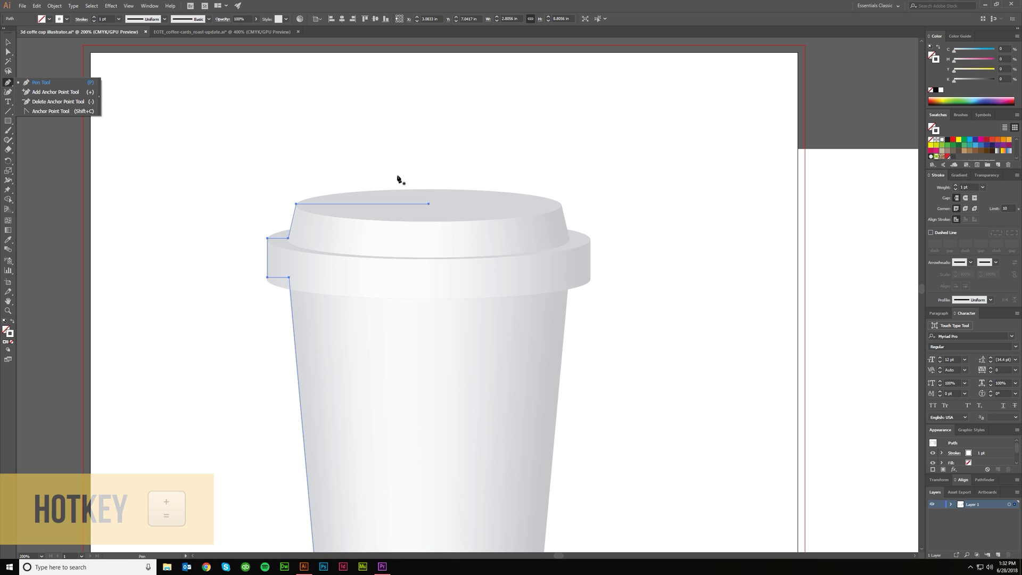
{"action": "key", "text": "plus"}
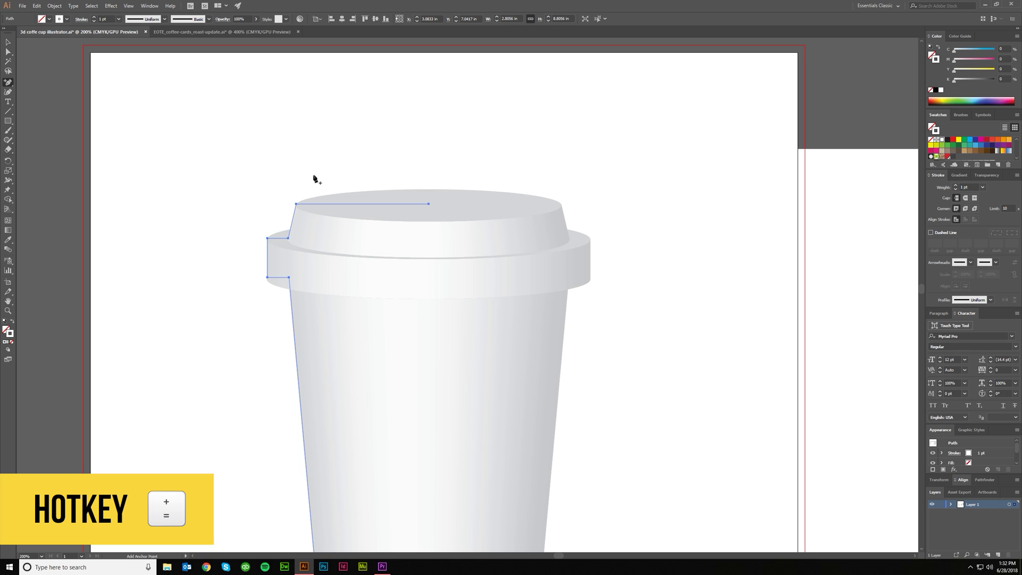
{"action": "left_click", "coordinate": [314, 205]}
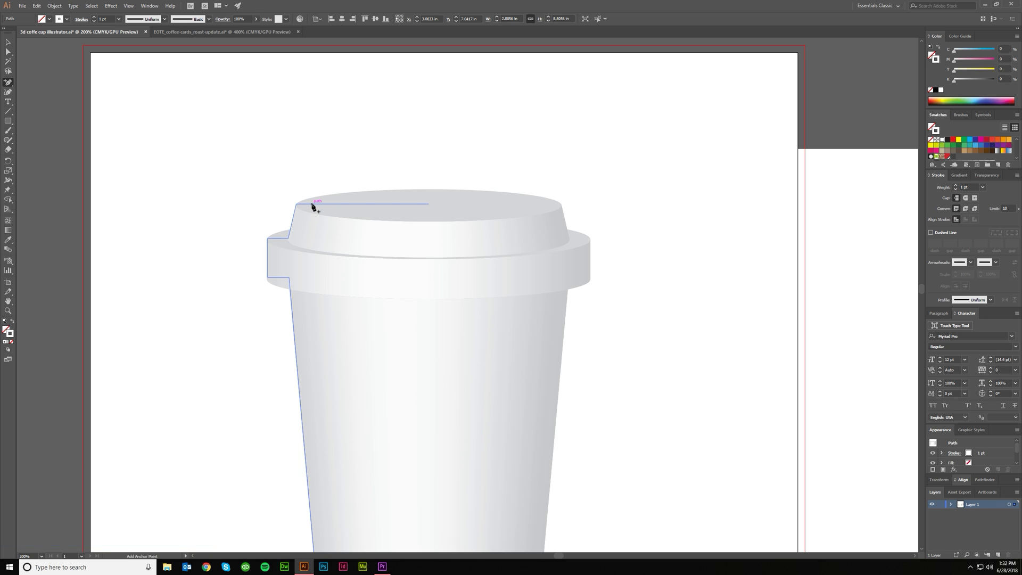
{"action": "left_click", "coordinate": [317, 205]}
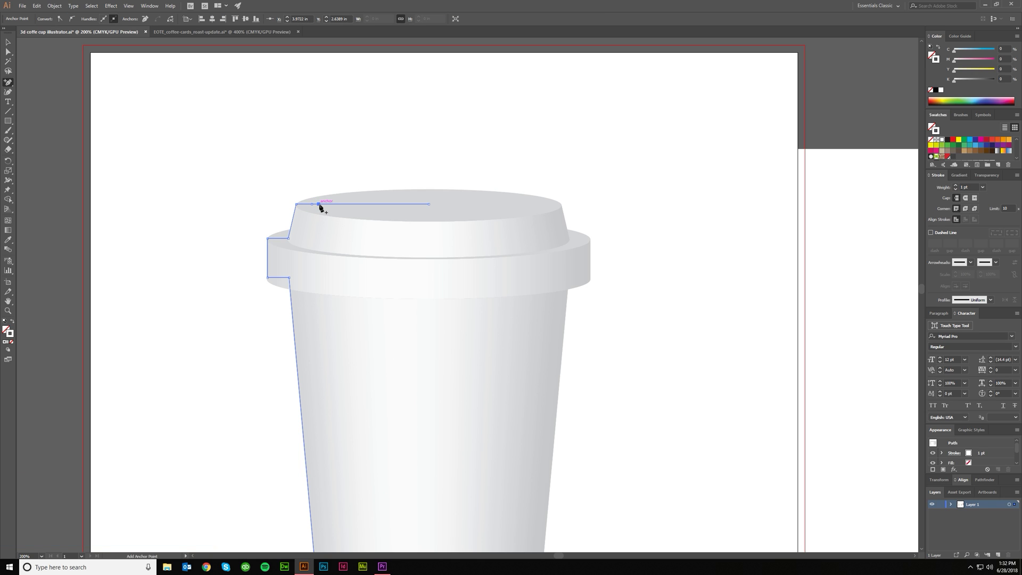
{"action": "key", "text": "a"}
- Select the lid's top segment and Shift-drag it down about 0.06 in for a recessed ring
{"action": "key", "text": "v"}
{"action": "left_click", "coordinate": [330, 186]}
{"action": "scroll", "coordinate": [330, 186], "scroll_direction": "up", "scroll_amount": 1}
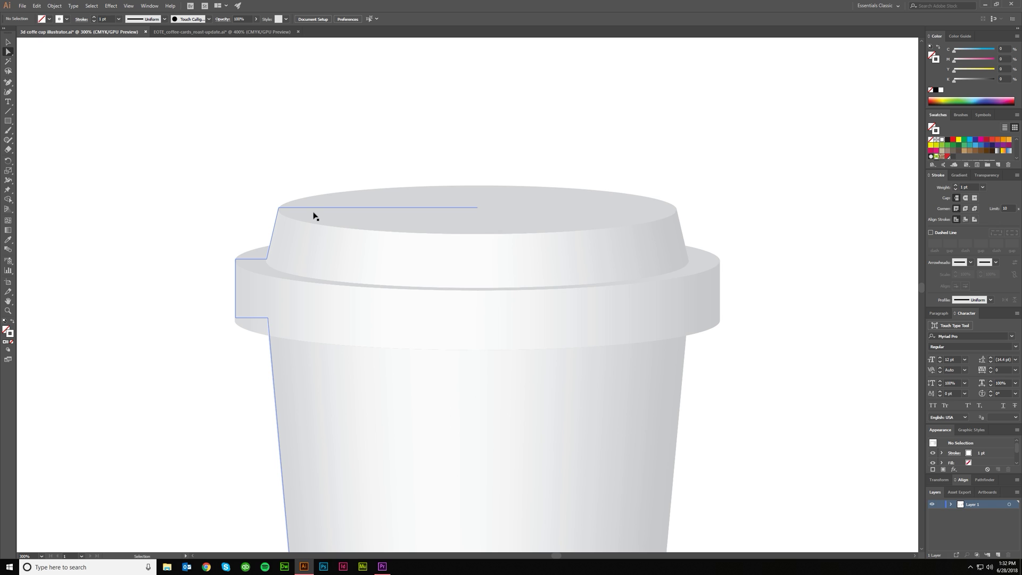
{"action": "key", "text": "ctrl+y"}
{"action": "key", "text": "a"}
{"action": "left_click", "coordinate": [305, 208]}
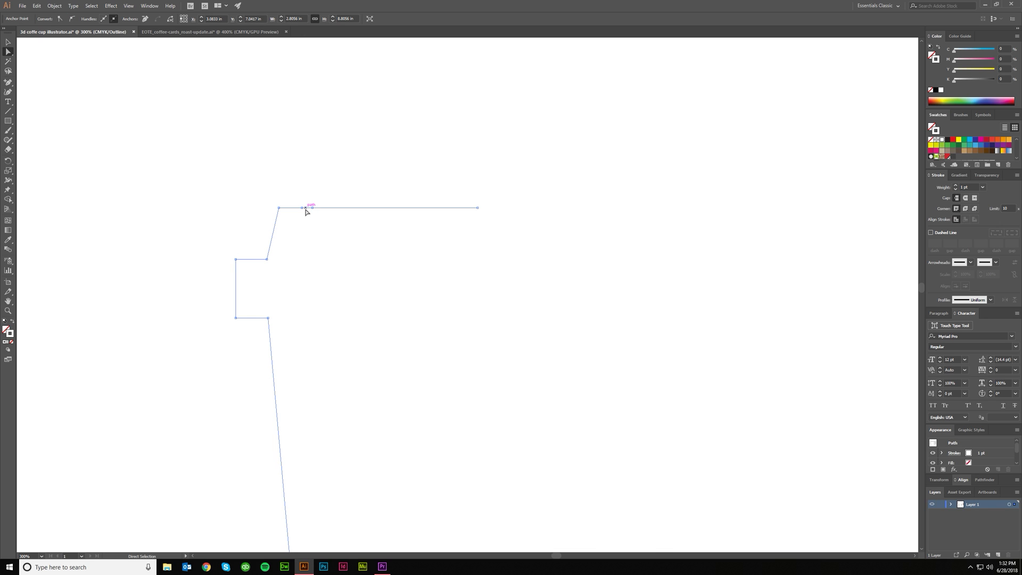
{"action": "key", "text": "v"}
{"action": "key", "text": "ctrl+y"}
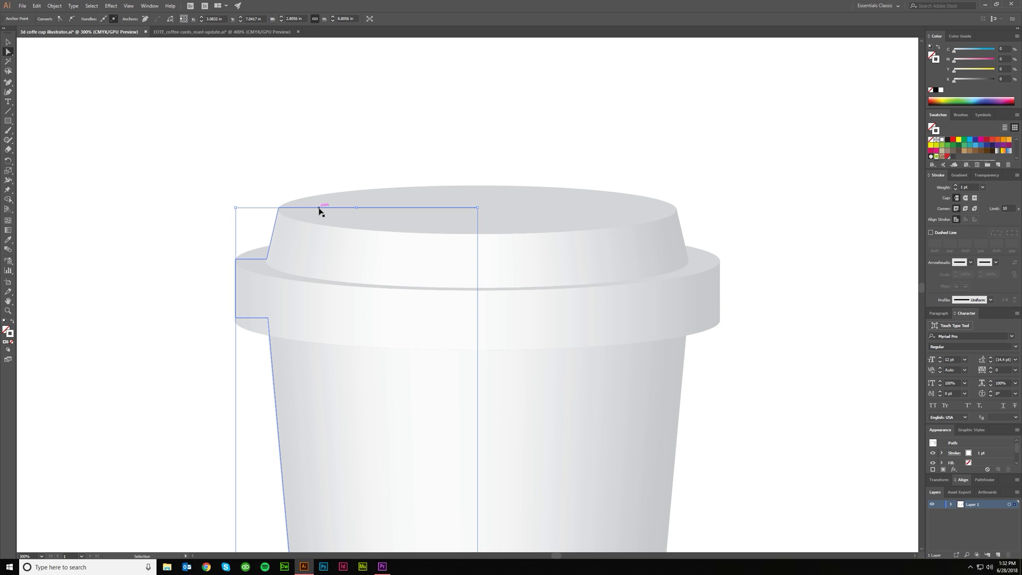
{"action": "key", "text": "a"}
{"action": "left_click", "coordinate": [332, 210]}
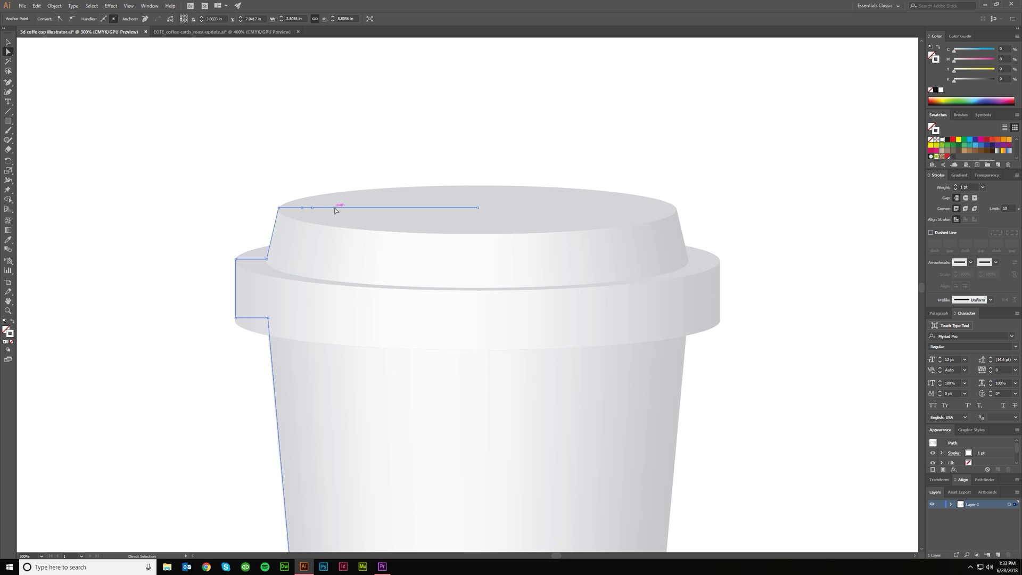
{"action": "key", "text": "shift"}
{"action": "left_click_drag", "start_coordinate": [334, 210], "coordinate": [334, 215]}
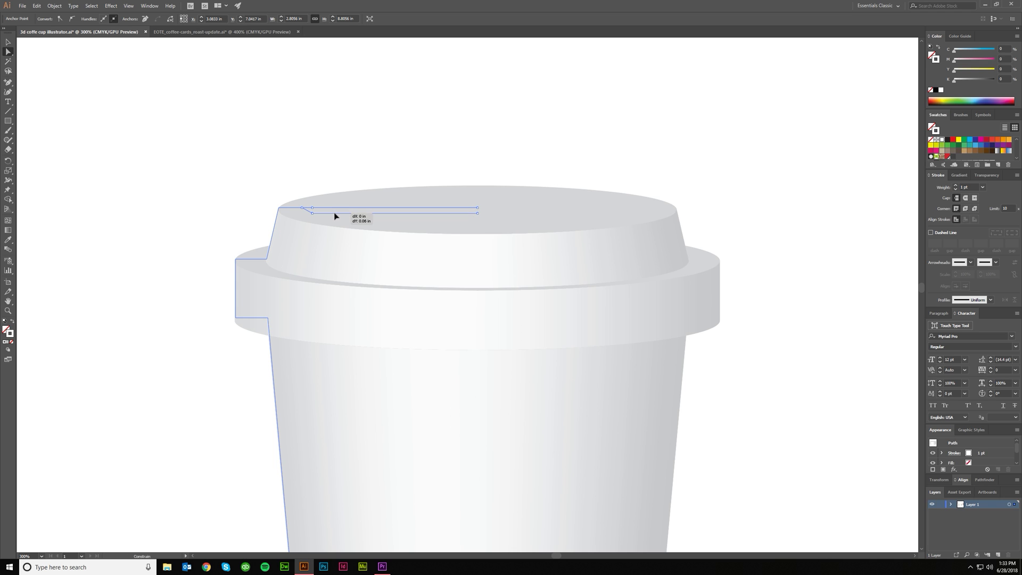
{"action": "left_click_drag", "start_coordinate": [334, 214], "coordinate": [335, 215]}
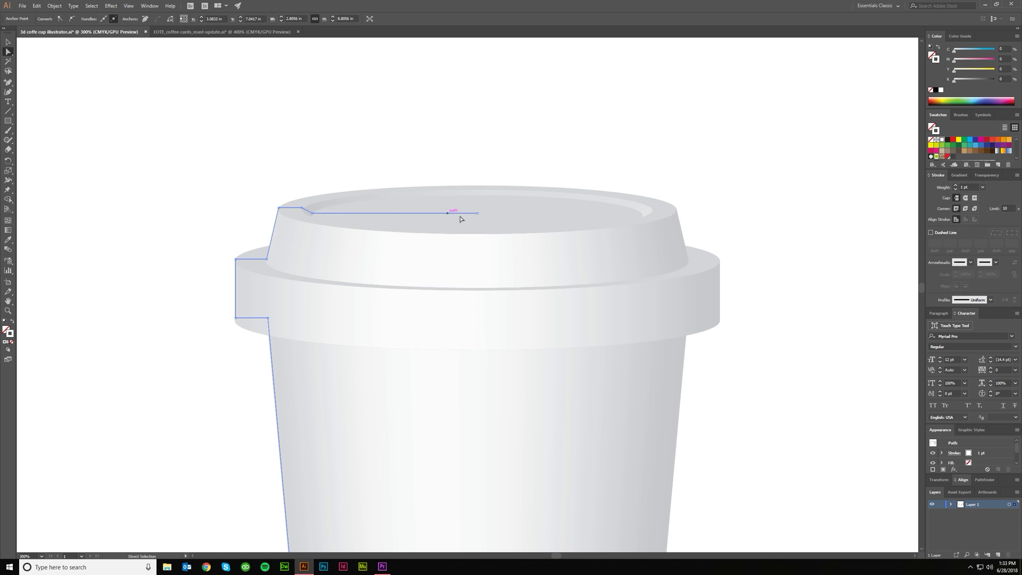
- Zoom out to see the whole artboard and deselect the cup profile
{"action": "key", "text": "v"}
{"action": "key", "text": "ctrl+minus"}
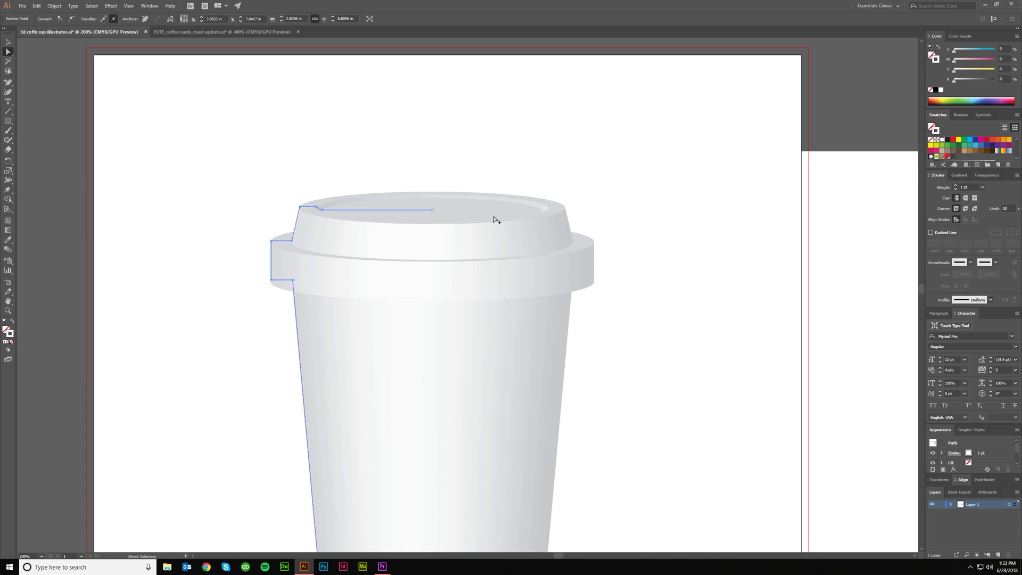
{"action": "key", "text": "ctrl+minus"}
{"action": "key", "text": "ctrl+minus"}
{"action": "key", "text": "a"}
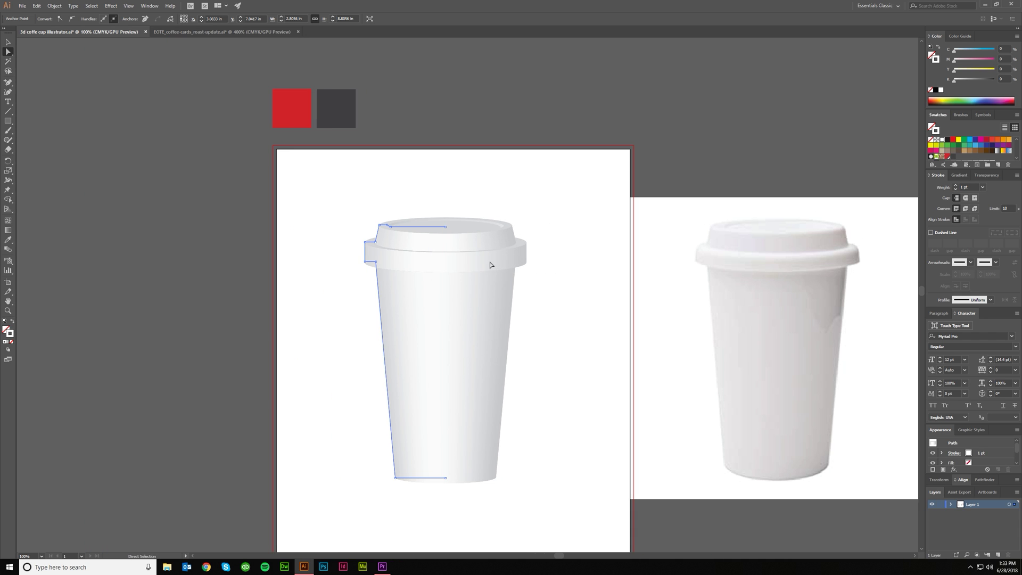
{"action": "left_click", "coordinate": [514, 193]}
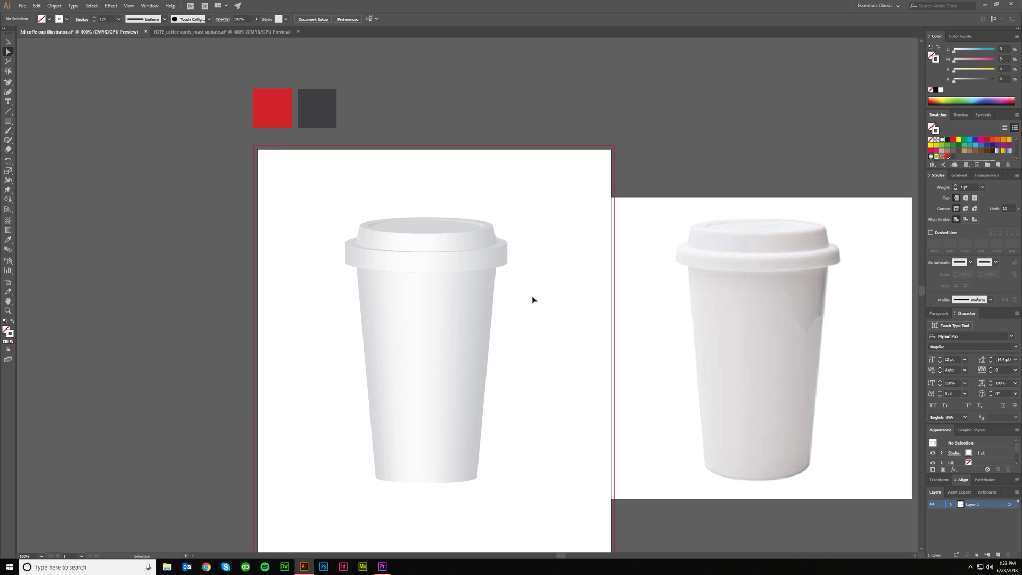
{"action": "scroll", "coordinate": [510, 292], "scroll_direction": "right", "scroll_amount": 1}
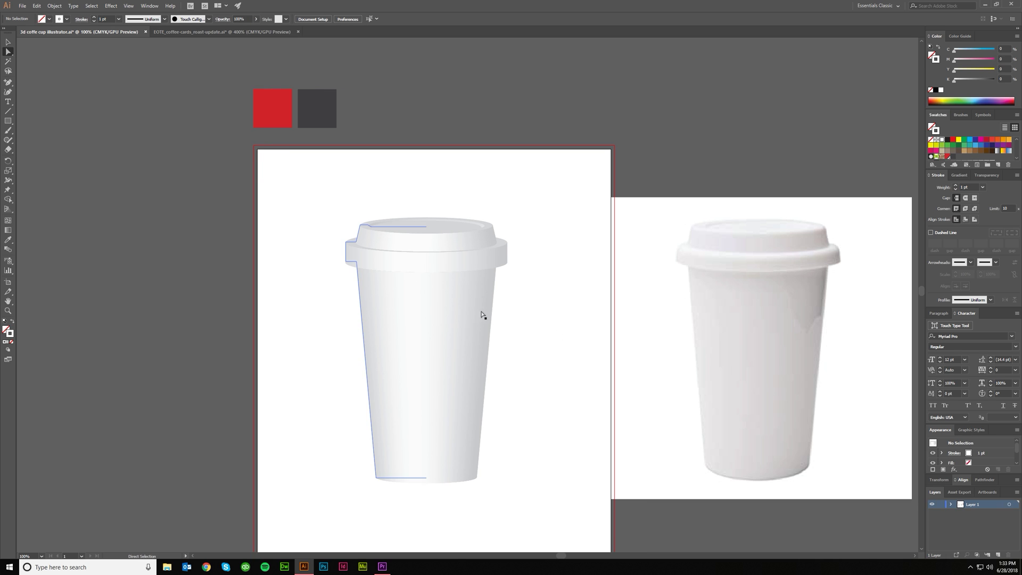
{"action": "scroll", "coordinate": [396, 243], "scroll_direction": "up", "scroll_amount": 3, "text": "alt"}
{"action": "scroll", "coordinate": [240, 237], "scroll_direction": "down", "scroll_amount": 2, "text": "alt"}
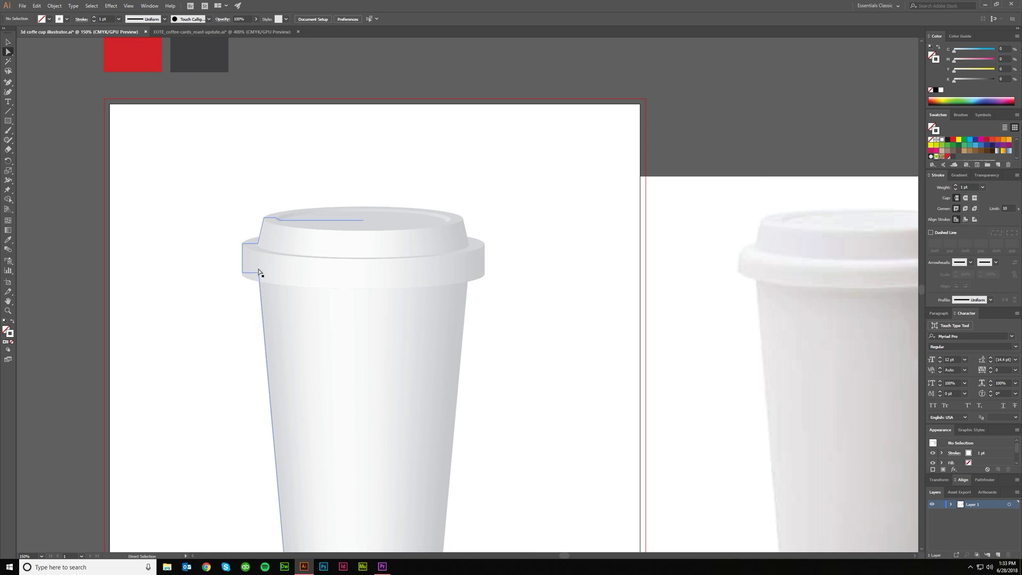
{"action": "scroll", "coordinate": [261, 274], "scroll_direction": "right", "scroll_amount": 1}
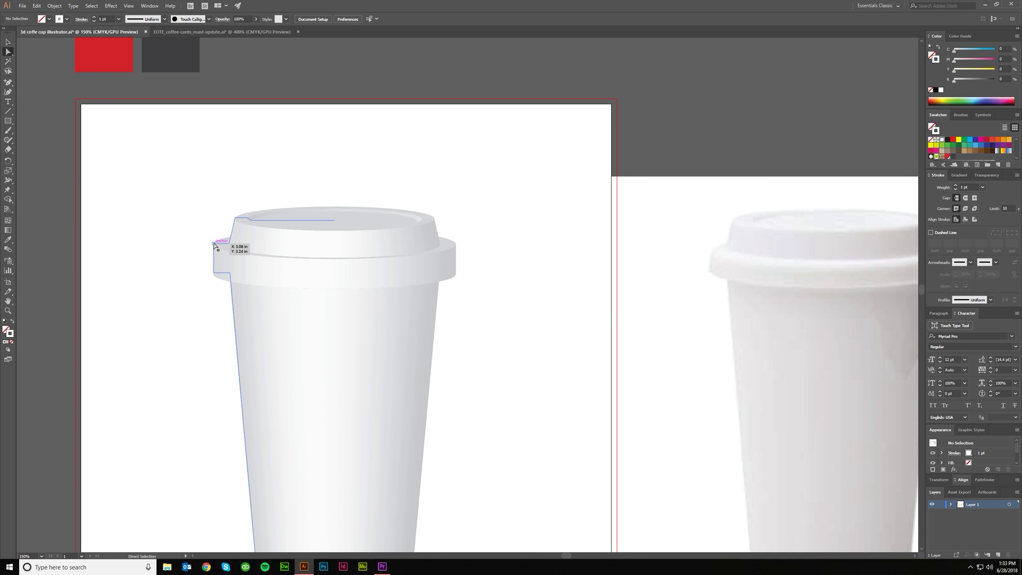
- Round the lid rim's left corner with its live corner widget (about 0.34 in)
{"action": "left_click", "coordinate": [214, 244]}
{"action": "scroll", "coordinate": [215, 246], "scroll_direction": "up", "scroll_amount": 1, "text": "alt"}
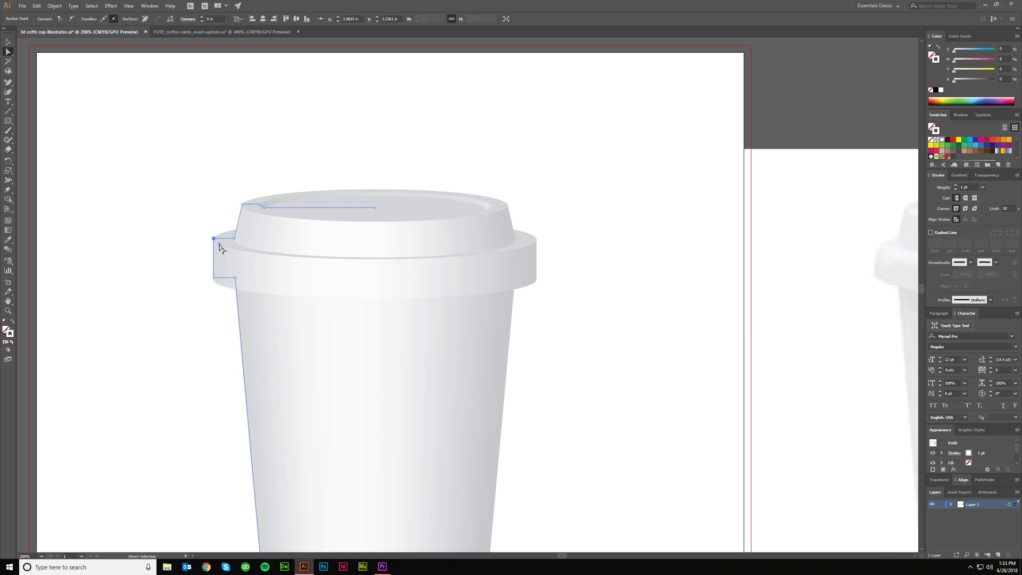
{"action": "left_click_drag", "start_coordinate": [219, 248], "coordinate": [233, 261]}
{"action": "left_click_drag", "start_coordinate": [232, 258], "coordinate": [232, 260]}
{"action": "left_click", "coordinate": [171, 251]}
{"action": "scroll", "coordinate": [193, 288], "scroll_direction": "down", "scroll_amount": 3}
{"action": "scroll", "coordinate": [202, 346], "scroll_direction": "up", "scroll_amount": 2}
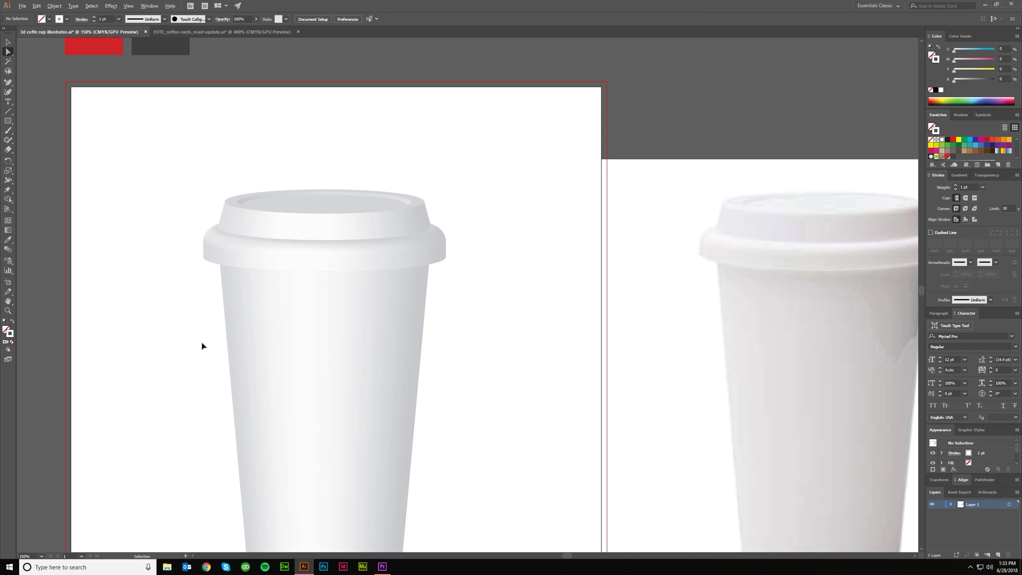
{"action": "scroll", "coordinate": [193, 321], "scroll_direction": "right", "scroll_amount": 1}
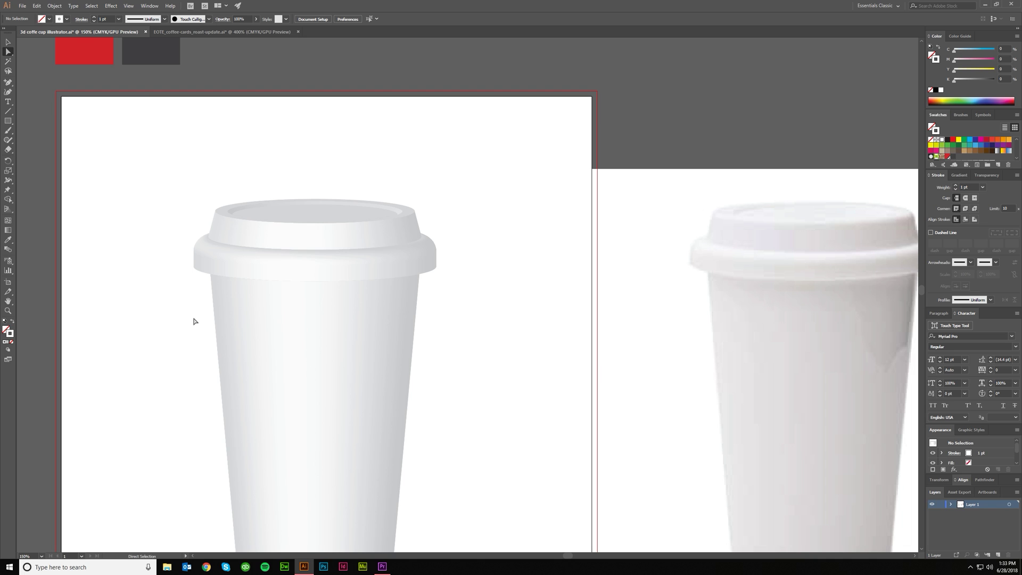
{"action": "scroll", "coordinate": [239, 209], "scroll_direction": "up", "scroll_amount": 3}
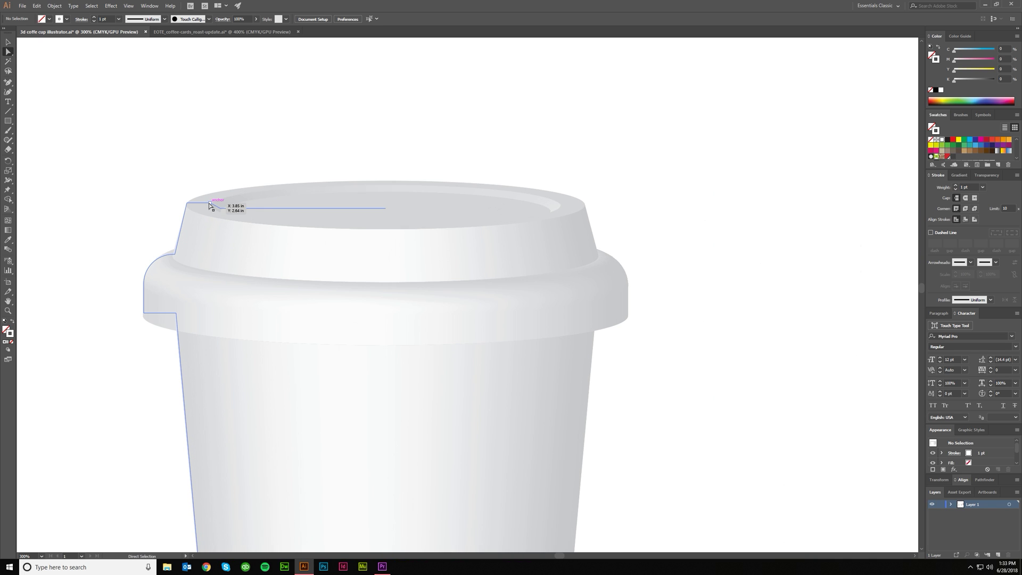
- Round the lid's outer top-left corner slightly (about 0.08 in)
{"action": "left_click", "coordinate": [188, 205]}
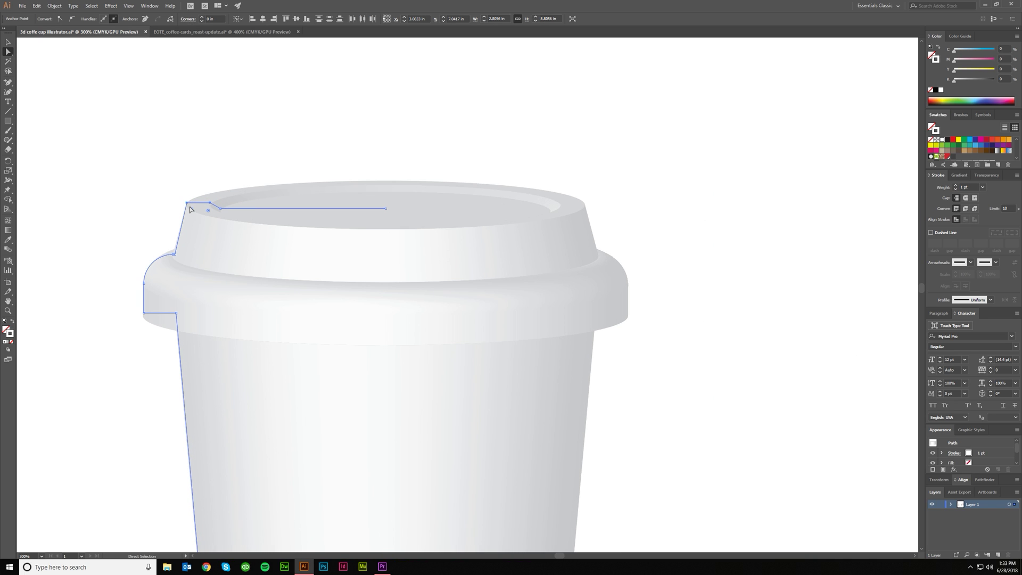
{"action": "mouse_move", "coordinate": [189, 205]}
{"action": "left_mouse_down"}
{"action": "mouse_move", "coordinate": [213, 207]}
{"action": "mouse_move", "coordinate": [193, 214]}
{"action": "left_mouse_up"}
{"action": "left_click", "coordinate": [189, 205]}
{"action": "left_click", "coordinate": [164, 209]}
{"action": "scroll", "coordinate": [172, 238], "scroll_direction": "left", "scroll_amount": 2}
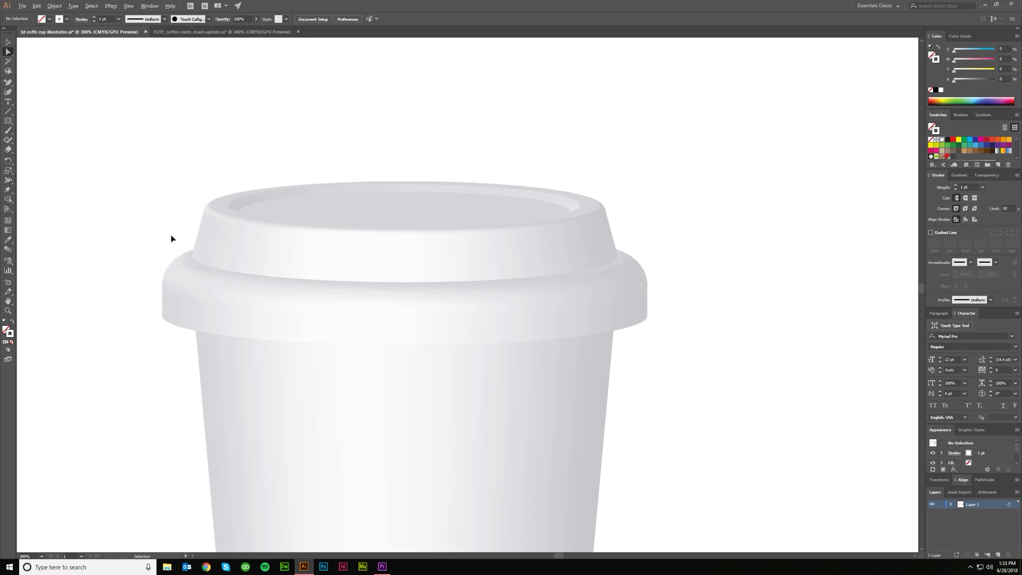
{"action": "key", "text": "ctrl+minus"}
{"action": "key", "text": "ctrl+minus"}
{"action": "key", "text": "a"}
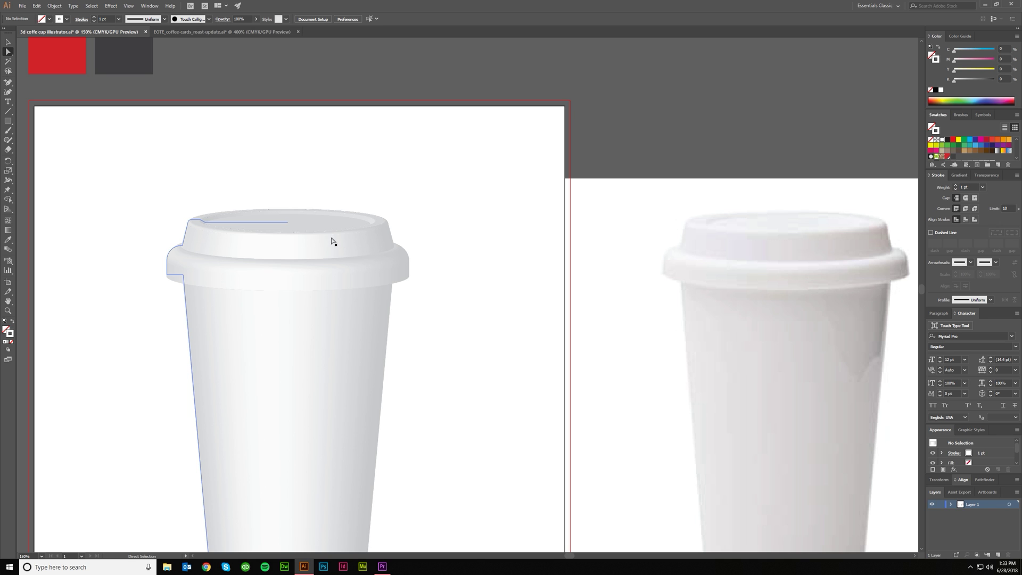
{"action": "scroll", "coordinate": [315, 278], "scroll_direction": "left", "scroll_amount": 1}
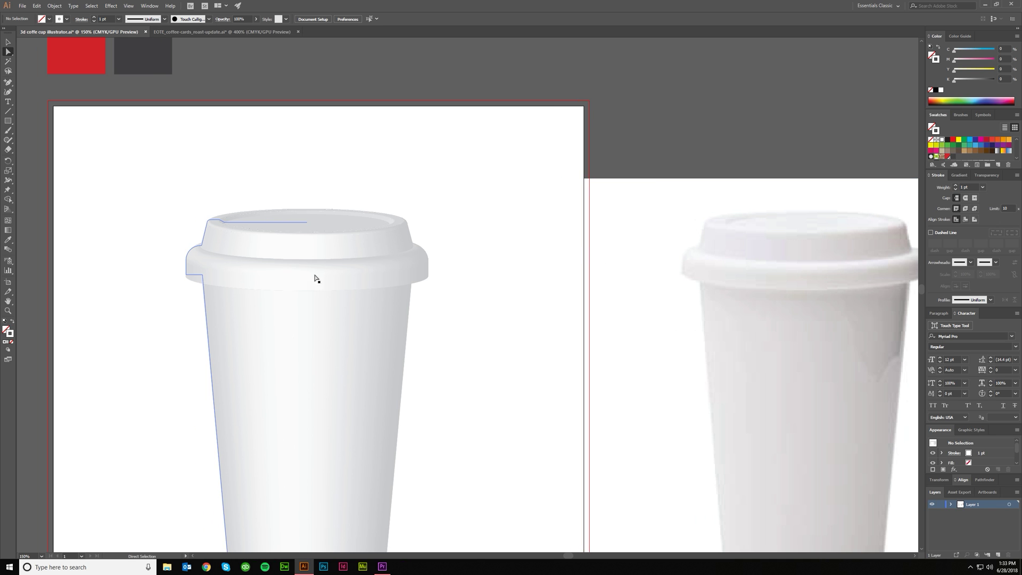
- Round the rim's lower corner on the profile (about 0.05 in)
{"action": "left_click", "coordinate": [189, 276]}
{"action": "scroll", "coordinate": [189, 276], "scroll_direction": "up", "scroll_amount": 3}
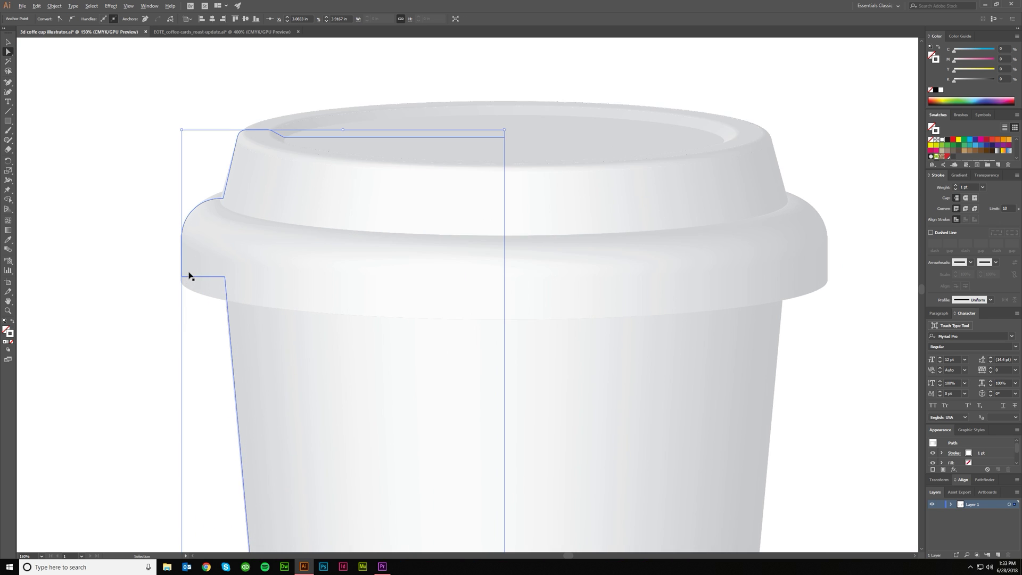
{"action": "scroll", "coordinate": [189, 276], "scroll_direction": "up", "scroll_amount": 3}
{"action": "key", "text": "a"}
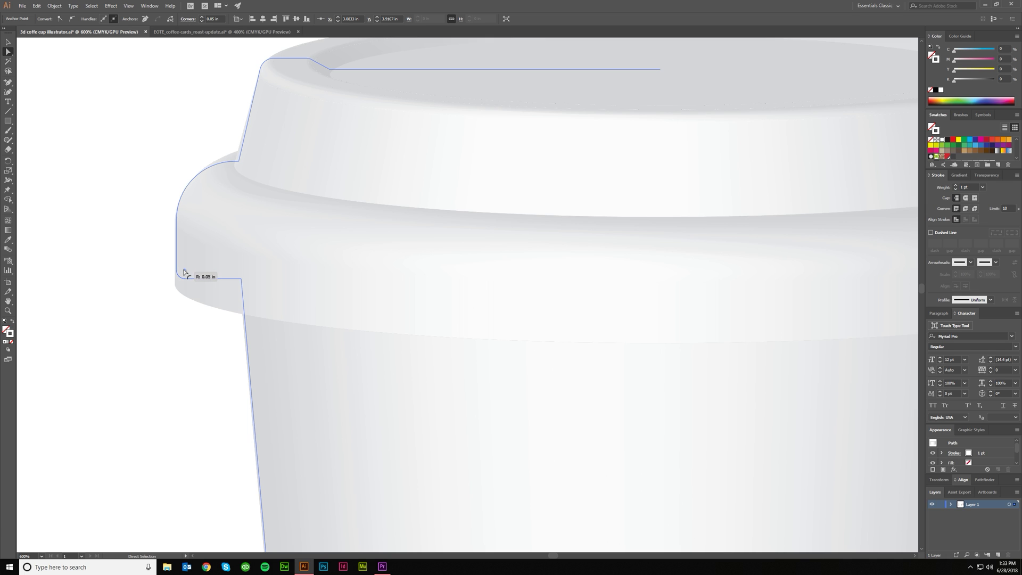
{"action": "left_click", "coordinate": [175, 322]}
{"action": "scroll", "coordinate": [178, 332], "scroll_direction": "down", "scroll_amount": 3}
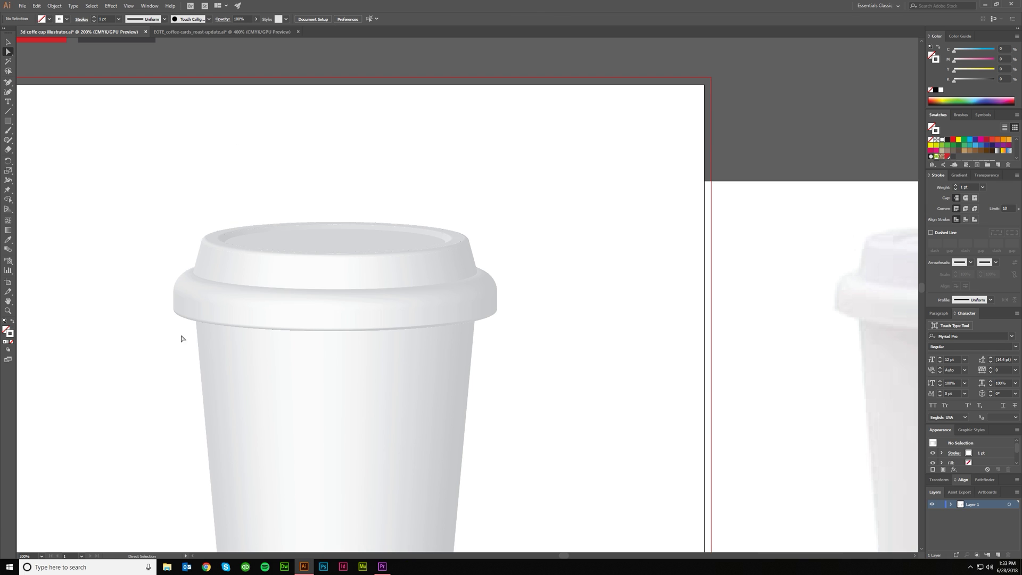
{"action": "scroll", "coordinate": [341, 357], "scroll_direction": "down", "scroll_amount": 3}
{"action": "scroll", "coordinate": [527, 367], "scroll_direction": "down", "scroll_amount": 1}
{"action": "scroll", "coordinate": [335, 340], "scroll_direction": "down", "scroll_amount": 1}
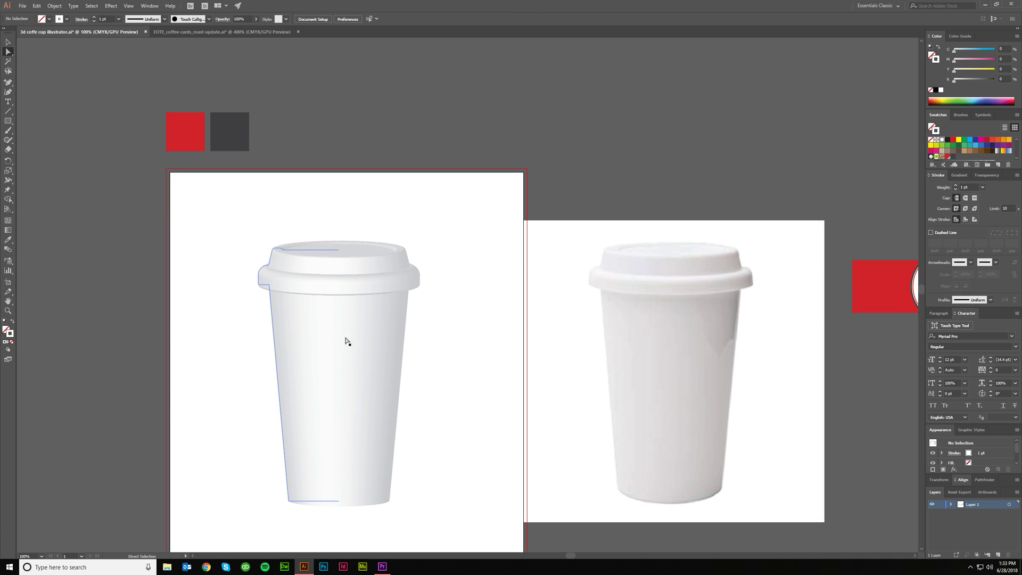
{"action": "scroll", "coordinate": [381, 417], "scroll_direction": "down", "scroll_amount": 1}
{"action": "scroll", "coordinate": [223, 483], "scroll_direction": "up", "scroll_amount": 1}
{"action": "scroll", "coordinate": [275, 449], "scroll_direction": "up", "scroll_amount": 2}
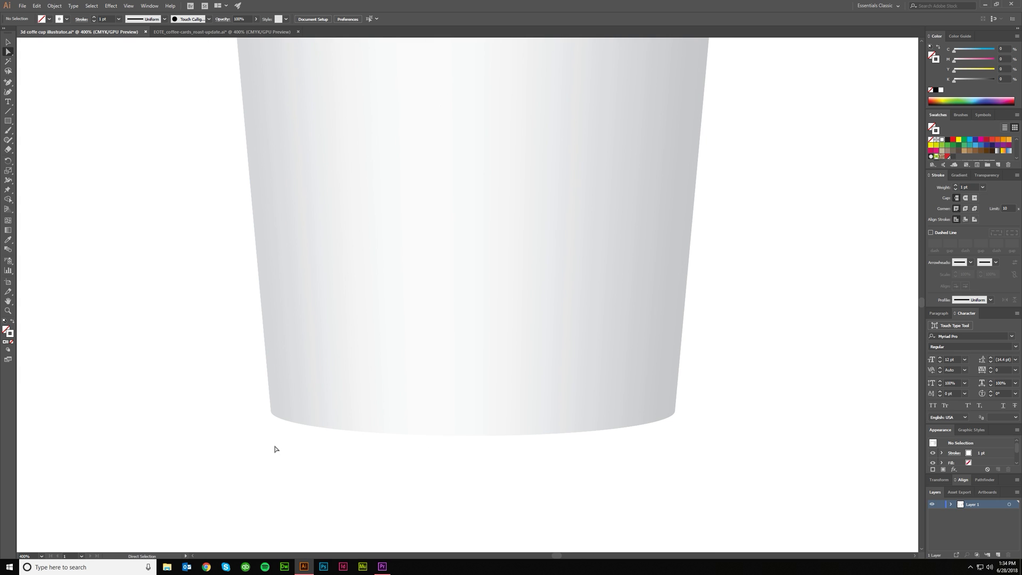
- Round the cup profile's bottom-left corner slightly
{"action": "left_click", "coordinate": [273, 413]}
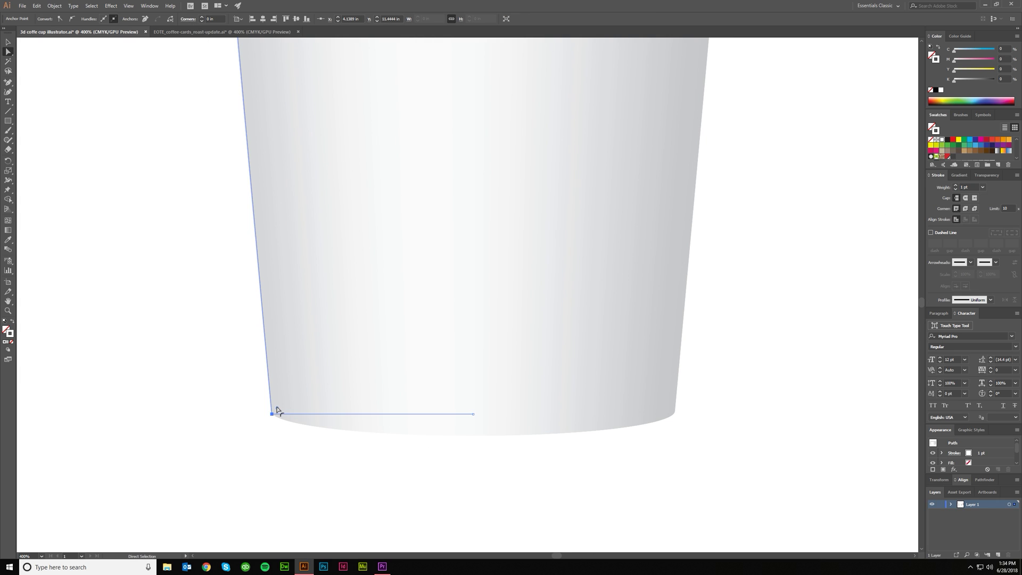
{"action": "left_click_drag", "start_coordinate": [278, 411], "coordinate": [276, 407]}
{"action": "left_click", "coordinate": [250, 423]}
{"action": "key", "text": "v"}
{"action": "scroll", "coordinate": [401, 480], "scroll_direction": "down", "scroll_amount": 3}
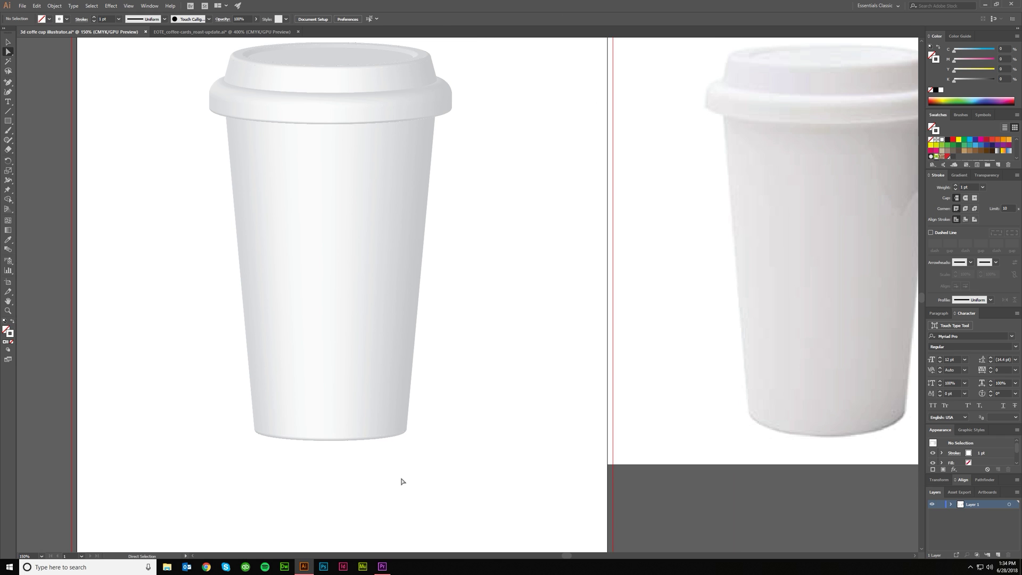
{"action": "scroll", "coordinate": [400, 480], "scroll_direction": "down", "scroll_amount": 1}
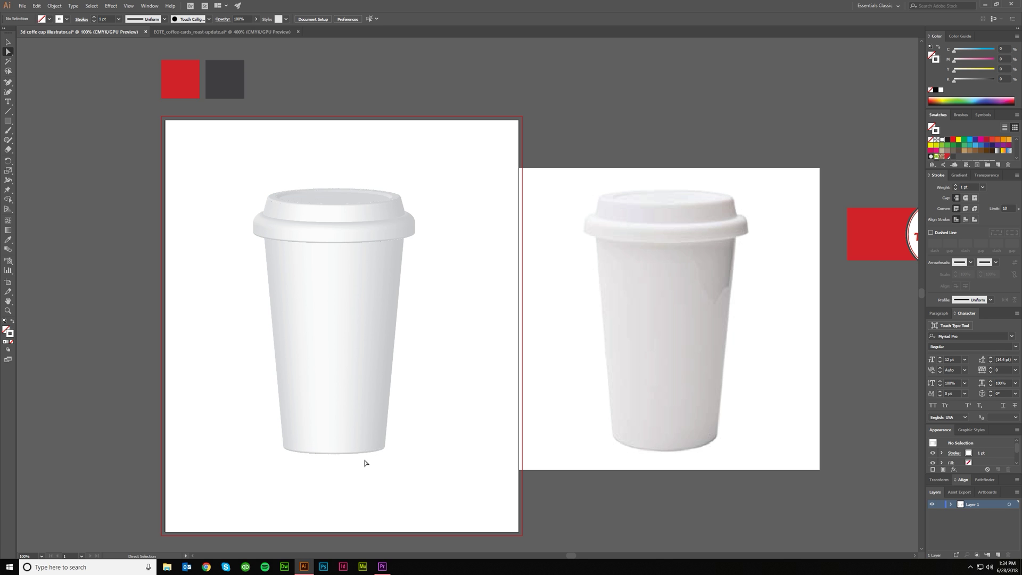
{"action": "scroll", "coordinate": [392, 454], "scroll_direction": "down", "scroll_amount": 1}
{"action": "scroll", "coordinate": [392, 456], "scroll_direction": "up", "scroll_amount": 1}
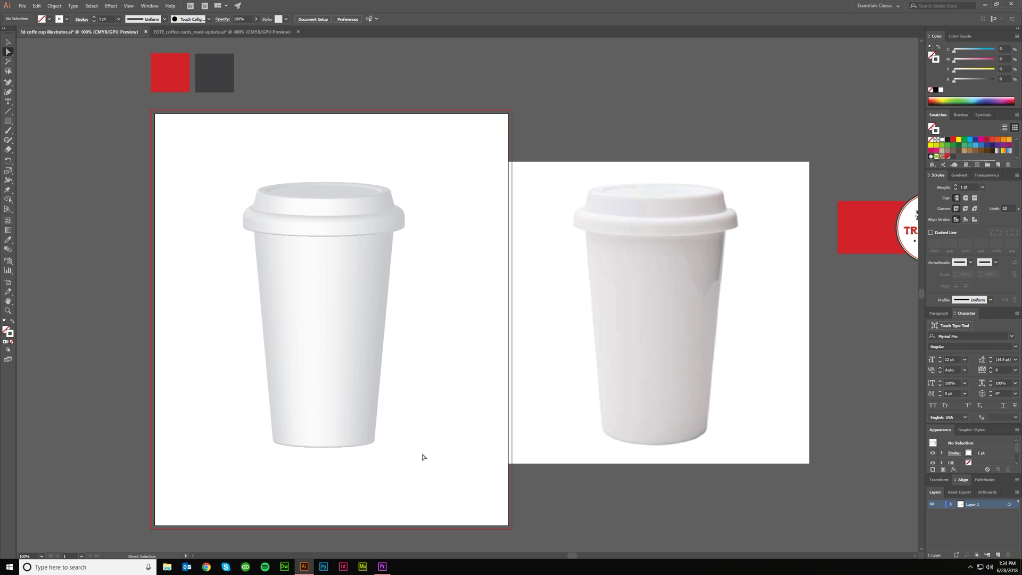
- Delete the extra copy of the cup beside the artwork
{"action": "key", "text": "v"}
{"action": "left_click", "coordinate": [617, 312]}
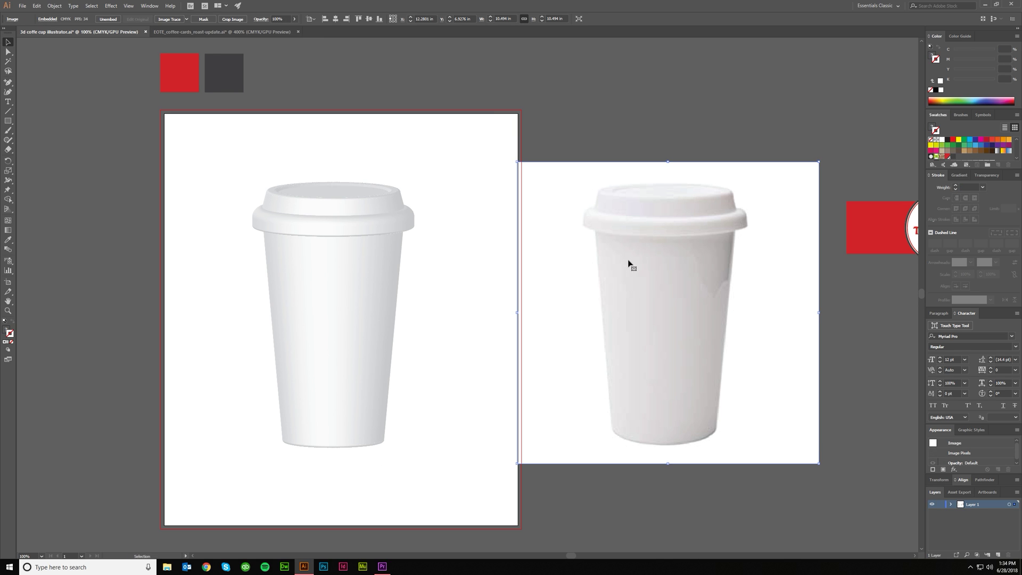
{"action": "key", "text": "Delete"}
{"action": "scroll", "coordinate": [407, 341], "scroll_direction": "left", "scroll_amount": 1}
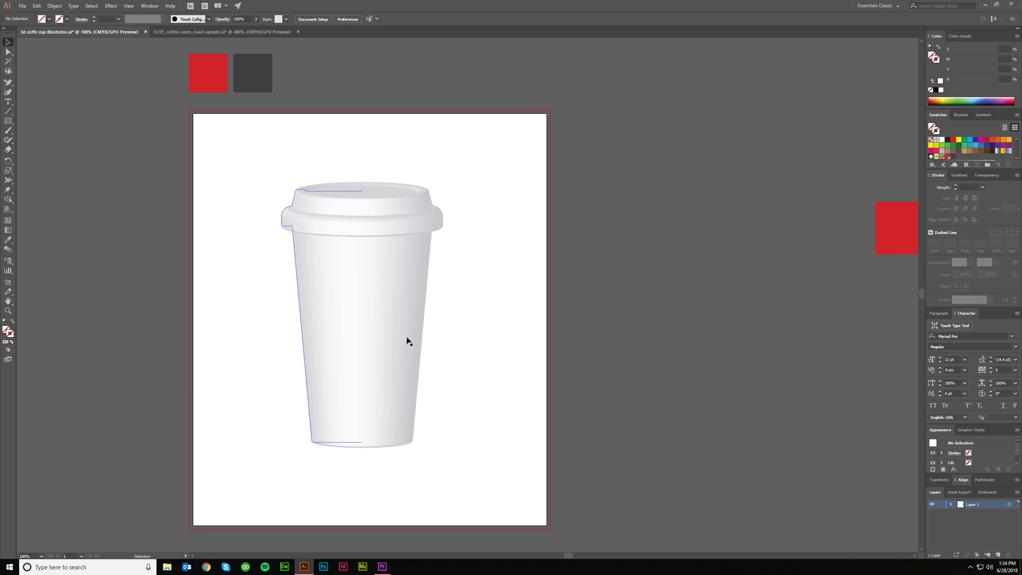
{"action": "scroll", "coordinate": [407, 337], "scroll_direction": "down", "scroll_amount": 1}
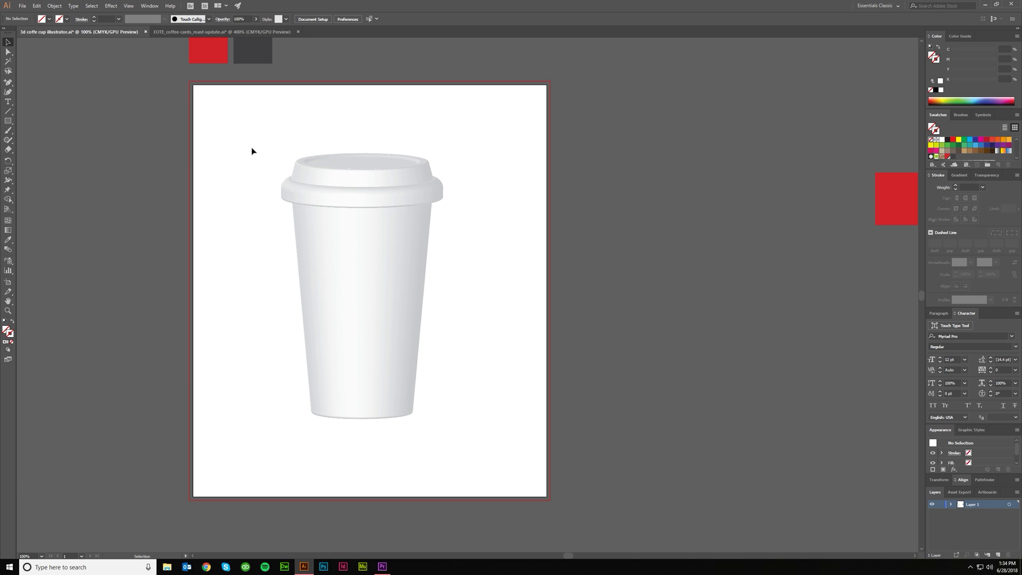
- Copy the full cup profile, then delete the body anchors leaving only the lid
{"action": "left_click_drag", "start_coordinate": [252, 143], "coordinate": [441, 429]}
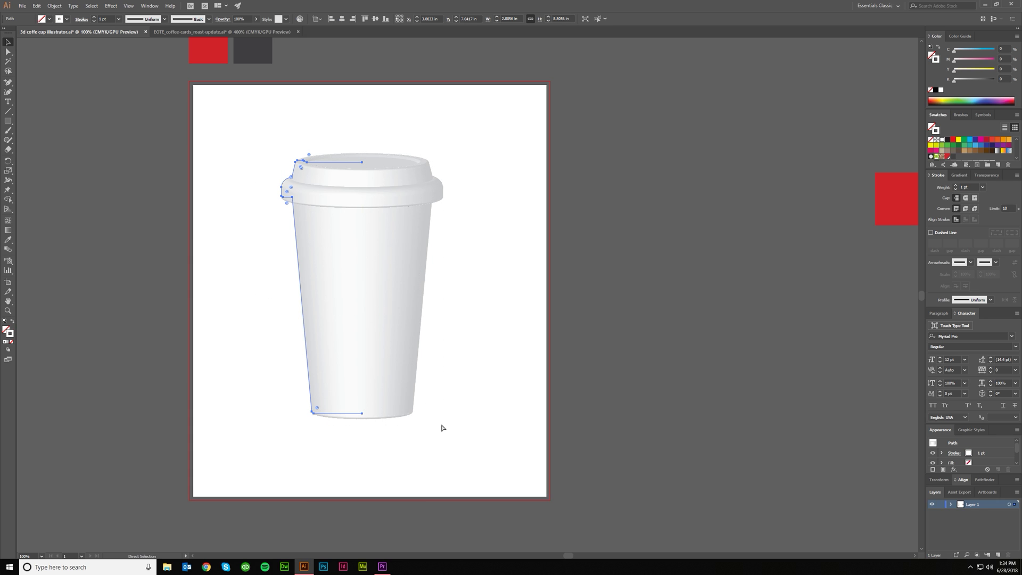
{"action": "key", "text": "v"}
{"action": "key", "text": "Delete"}
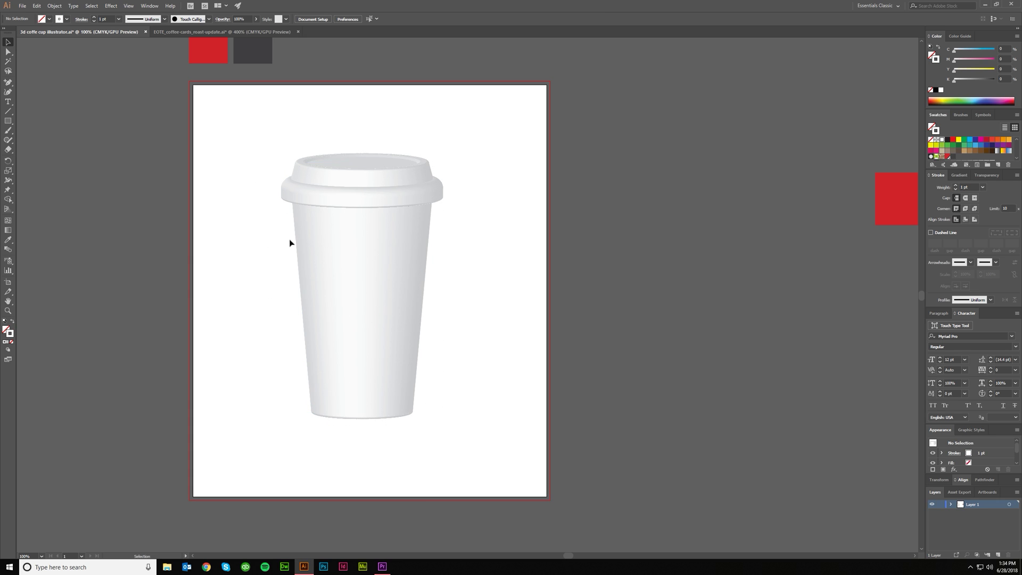
{"action": "key", "text": "a"}
{"action": "left_click_drag", "start_coordinate": [468, 446], "coordinate": [217, 222]}
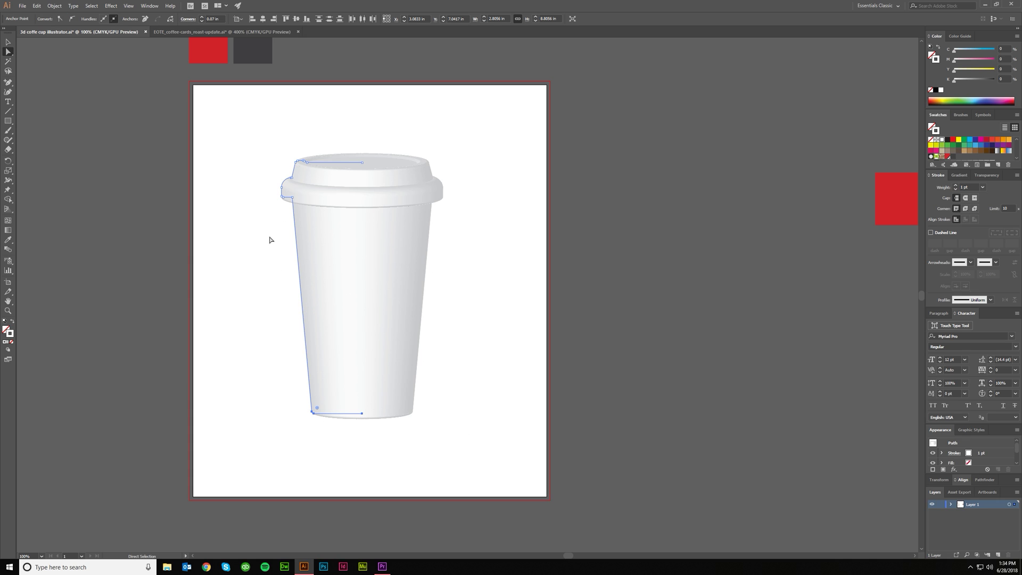
{"action": "key", "text": "Delete"}
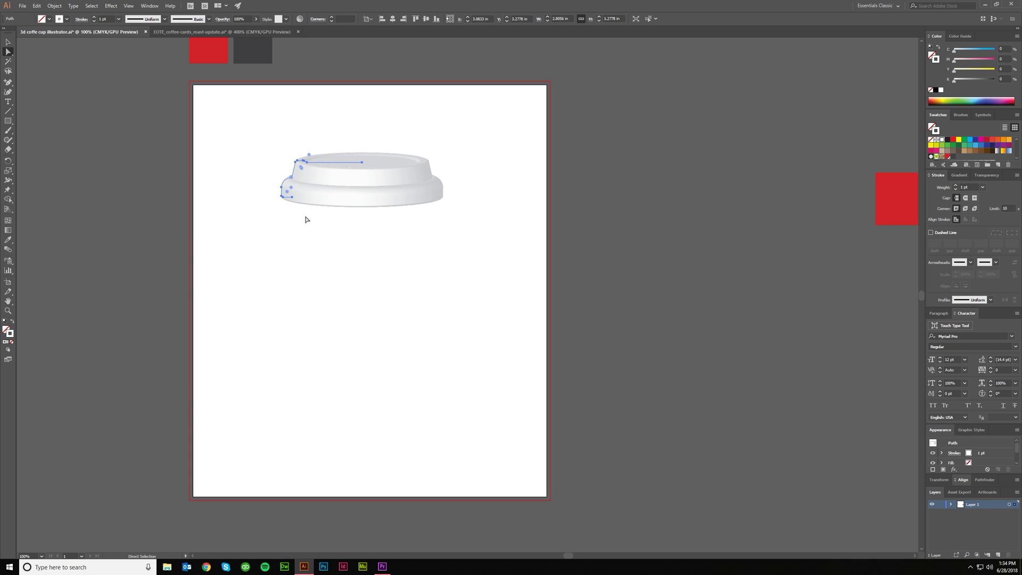
{"action": "left_click", "coordinate": [319, 242]}
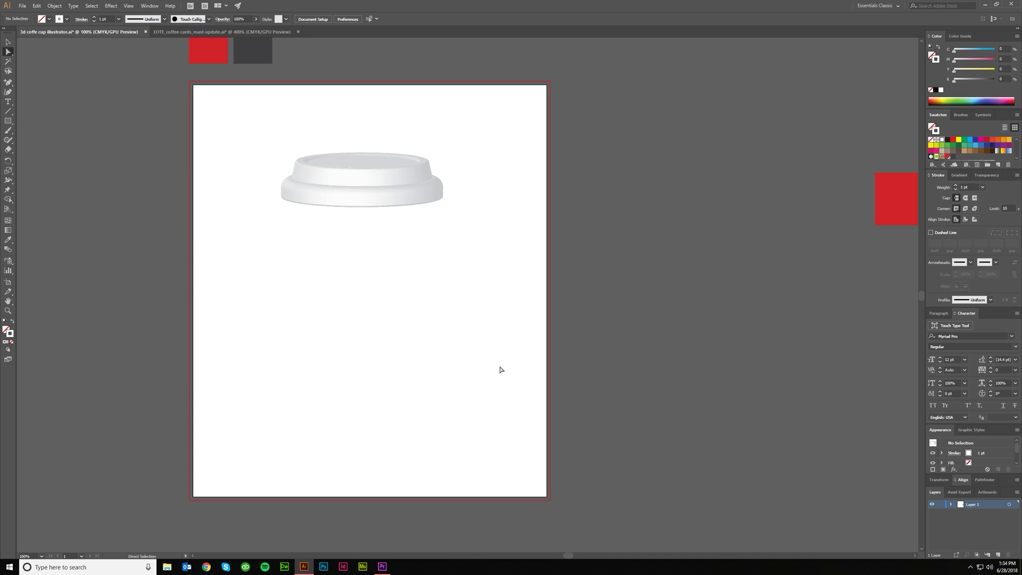
- Paste the copied full profile back in front over the lid (Ctrl+F)
{"action": "key", "text": "ctrl+f"}
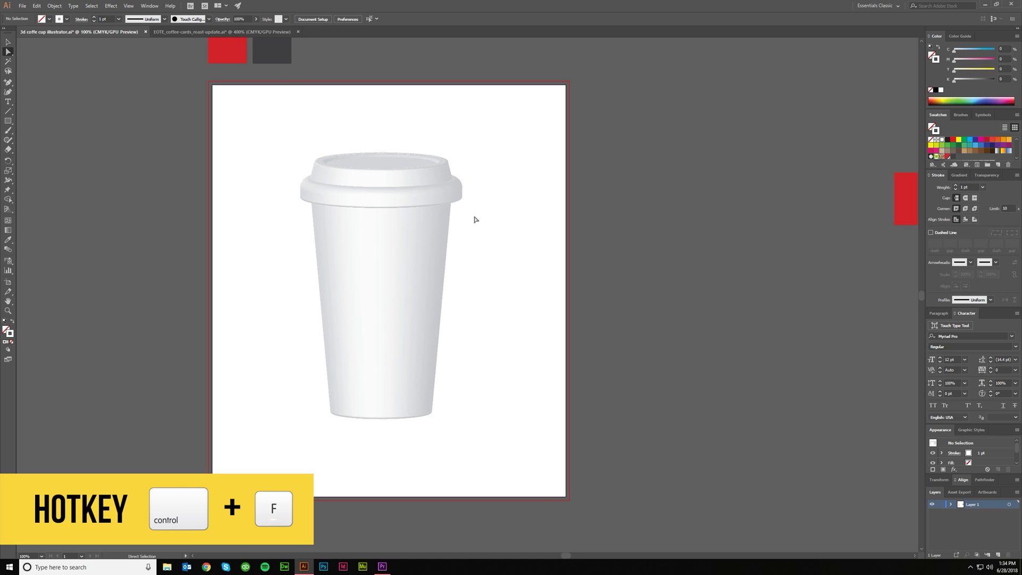
{"action": "left_click", "coordinate": [373, 265]}
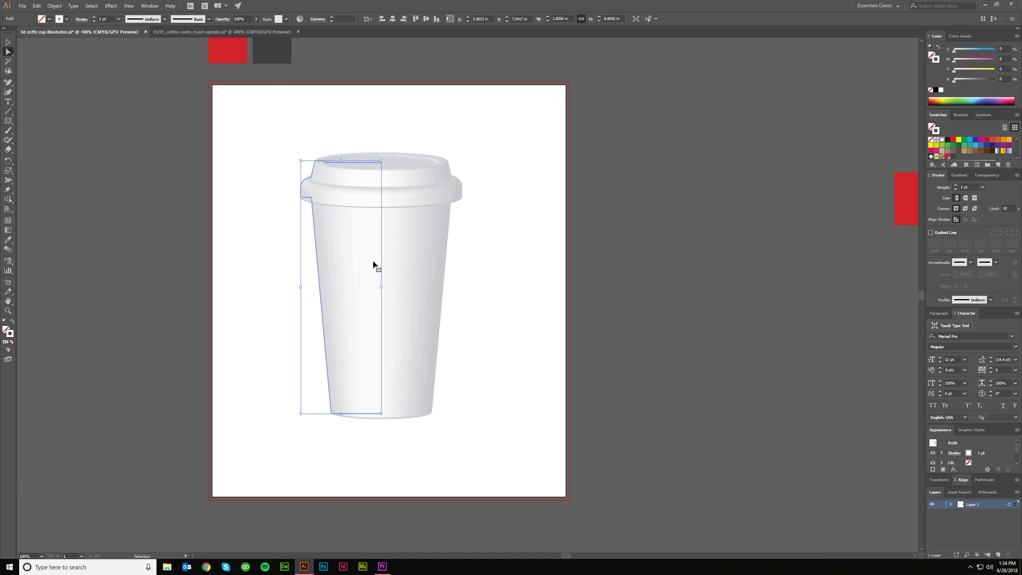
- Isolate the pasted profile and delete its lid anchors, leaving only the cup body
{"action": "key", "text": "a"}
{"action": "scroll", "coordinate": [335, 223], "scroll_direction": "up", "scroll_amount": 1}
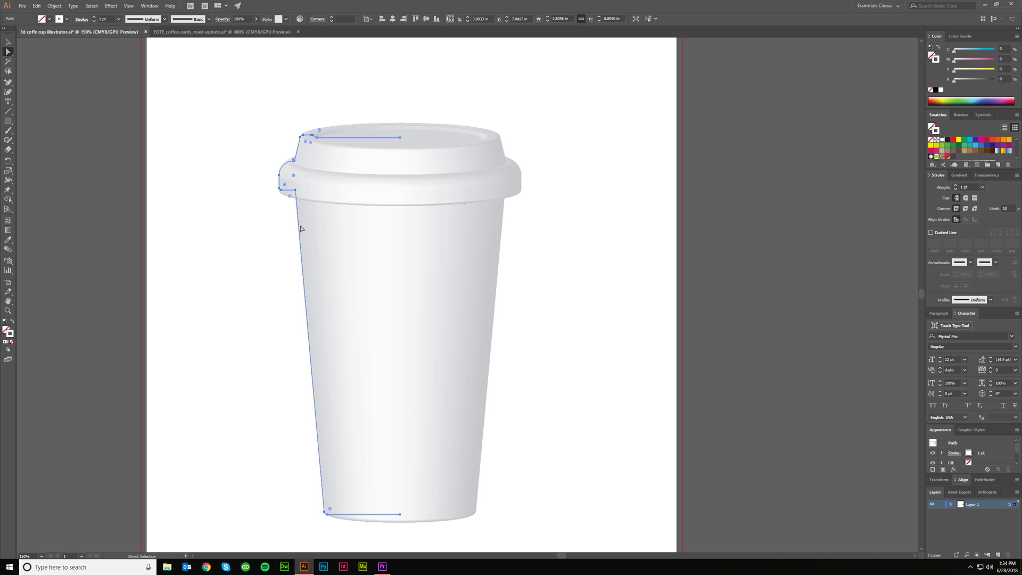
{"action": "key", "text": "v"}
{"action": "double_click", "coordinate": [280, 170]}
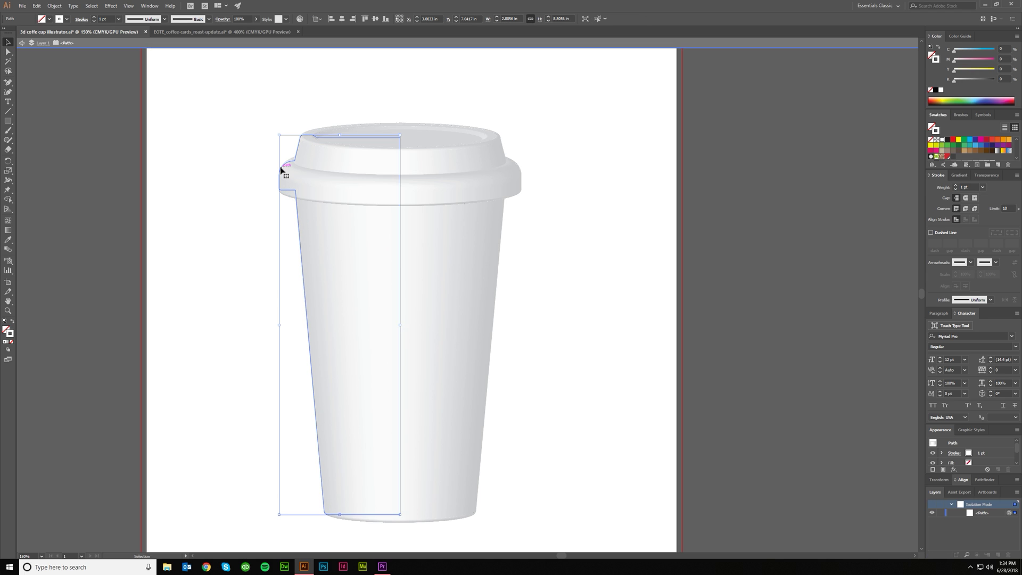
{"action": "left_click", "coordinate": [252, 160]}
{"action": "key", "text": "a"}
{"action": "left_click_drag", "start_coordinate": [254, 115], "coordinate": [416, 185]}
{"action": "scroll", "coordinate": [392, 210], "scroll_direction": "up", "scroll_amount": 1}
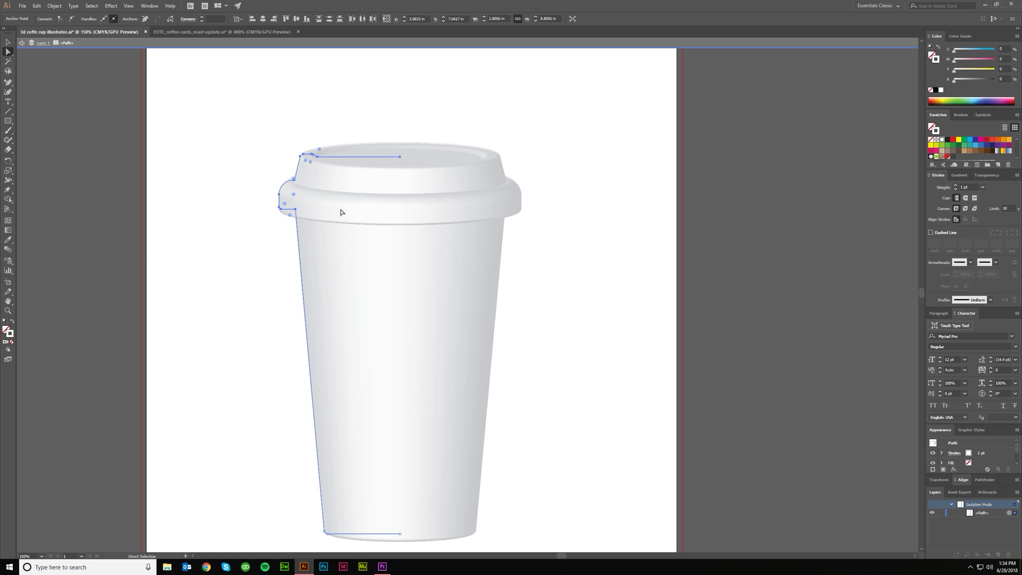
{"action": "left_click_drag", "start_coordinate": [247, 134], "coordinate": [287, 237]}
{"action": "left_click_drag", "start_coordinate": [262, 109], "coordinate": [420, 186]}
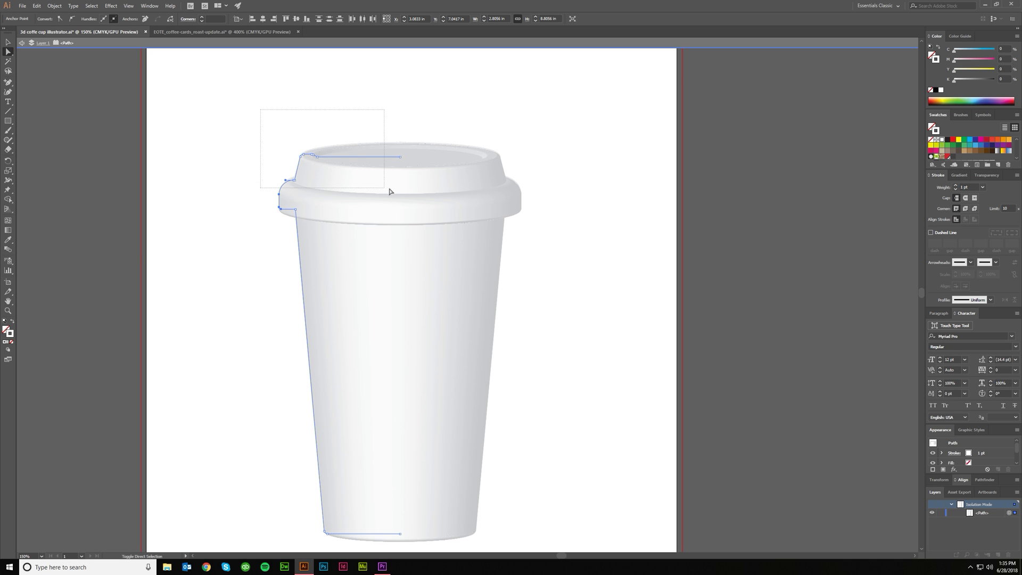
{"action": "key", "text": "Delete"}
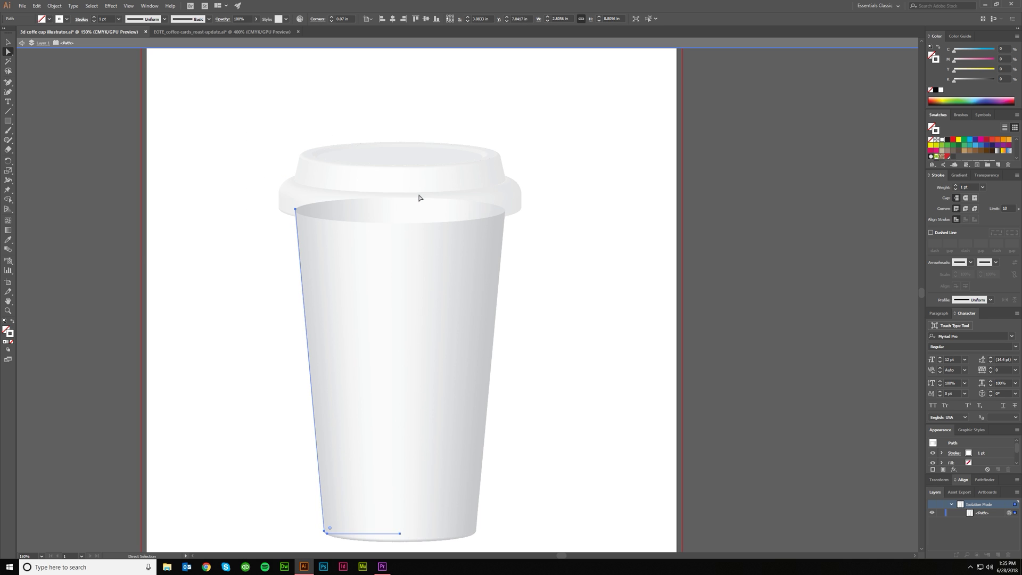
{"action": "key", "text": "ctrl+1"}
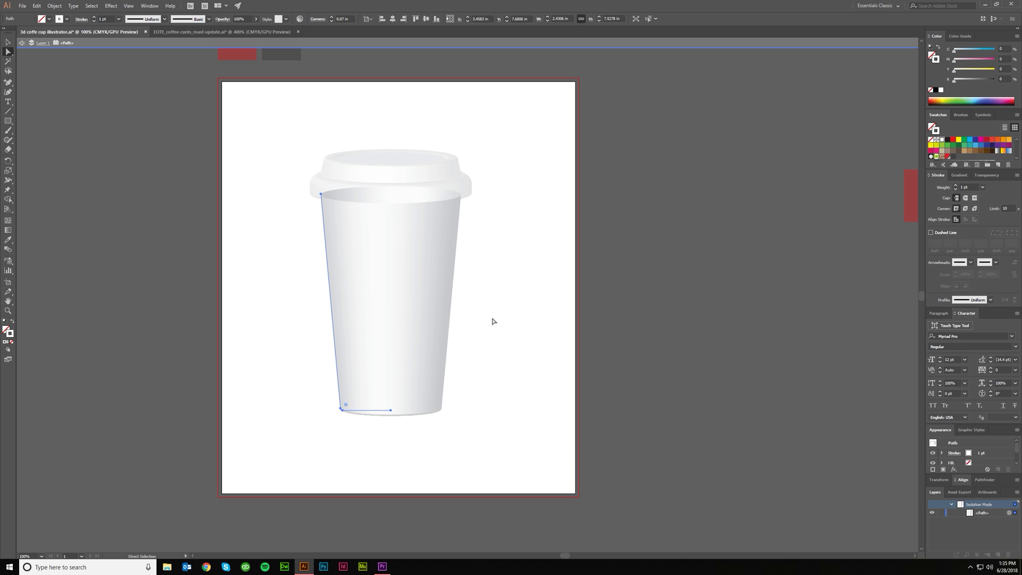
- Send the cup body path behind the lid (Ctrl+Shift+[)
{"action": "key", "text": "v"}
{"action": "left_click", "coordinate": [493, 320]}
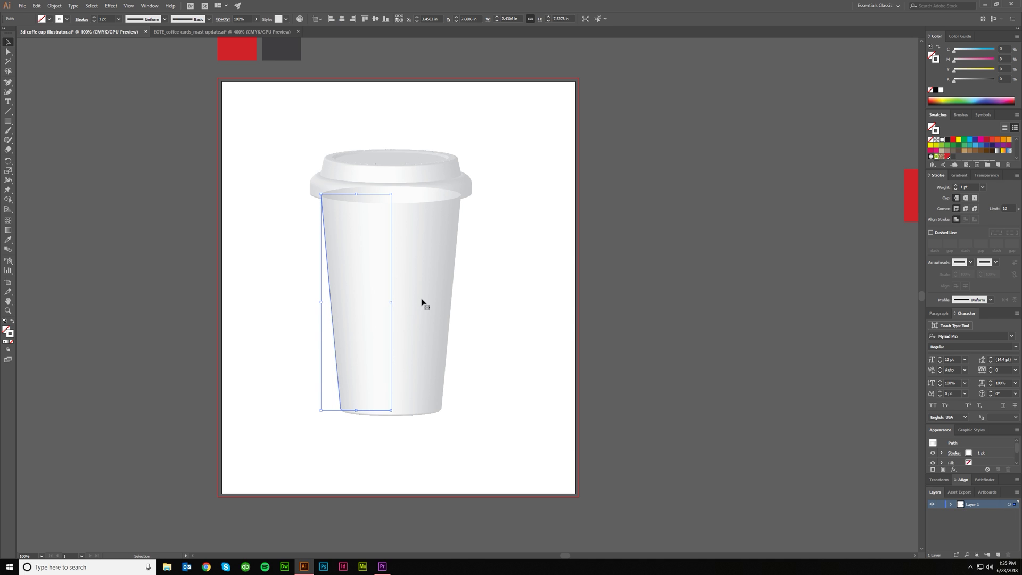
{"action": "left_click", "coordinate": [422, 303]}
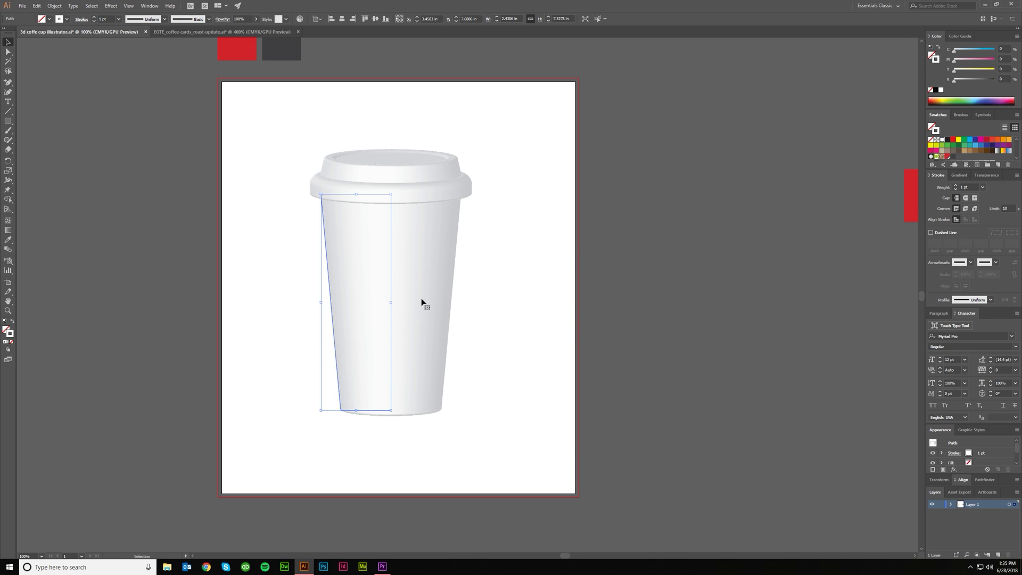
{"action": "key", "text": "ctrl+shift+bracketleft"}
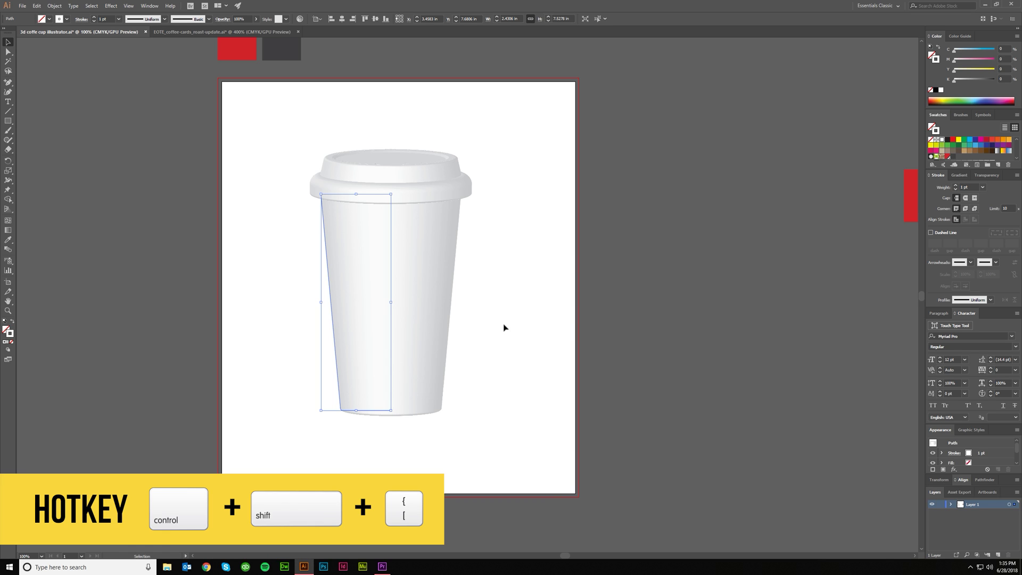
{"action": "left_click", "coordinate": [518, 343]}
- Pull the lid off the cup to check separation, then undo the move
{"action": "left_click_drag", "start_coordinate": [522, 429], "coordinate": [247, 126]}
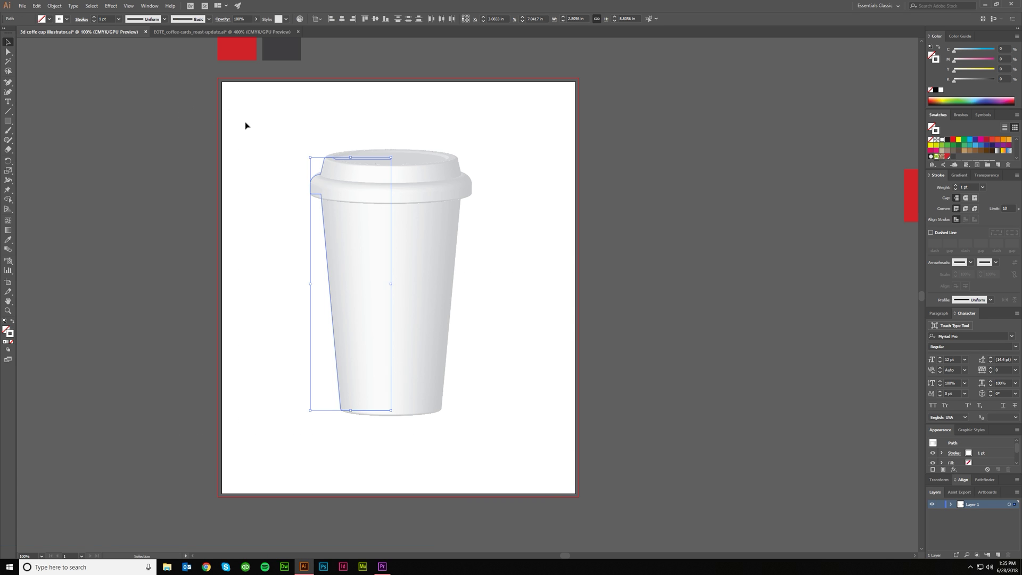
{"action": "left_click", "coordinate": [246, 125]}
{"action": "left_click_drag", "start_coordinate": [391, 181], "coordinate": [479, 185]}
{"action": "left_click", "coordinate": [497, 304]}
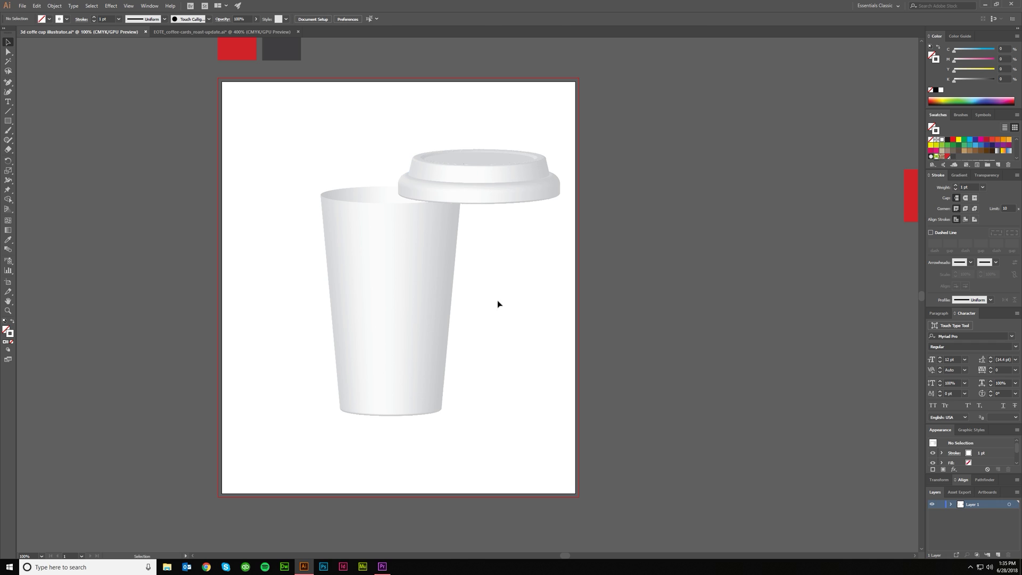
{"action": "left_click", "coordinate": [338, 285]}
{"action": "left_click", "coordinate": [550, 326]}
{"action": "key", "text": "a"}
{"action": "key", "text": "ctrl+z"}
{"action": "left_click", "coordinate": [510, 286]}
{"action": "scroll", "coordinate": [475, 264], "scroll_direction": "right", "scroll_amount": 1}
- Fill the lid path with red PANTONE 1795 C, leaving the cup body white
{"action": "left_click", "coordinate": [319, 180]}
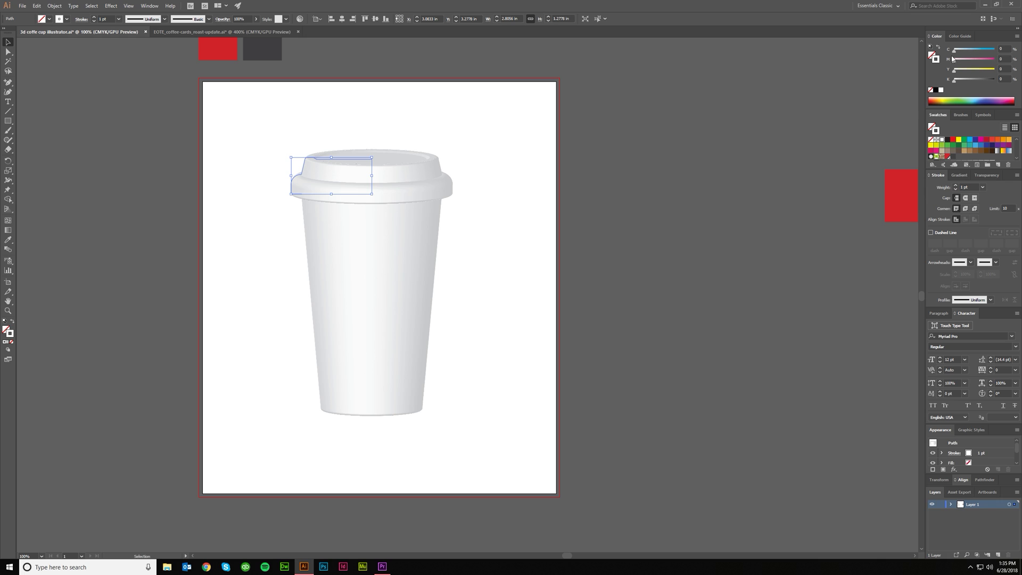
{"action": "scroll", "coordinate": [208, 98], "scroll_direction": "up", "scroll_amount": 2}
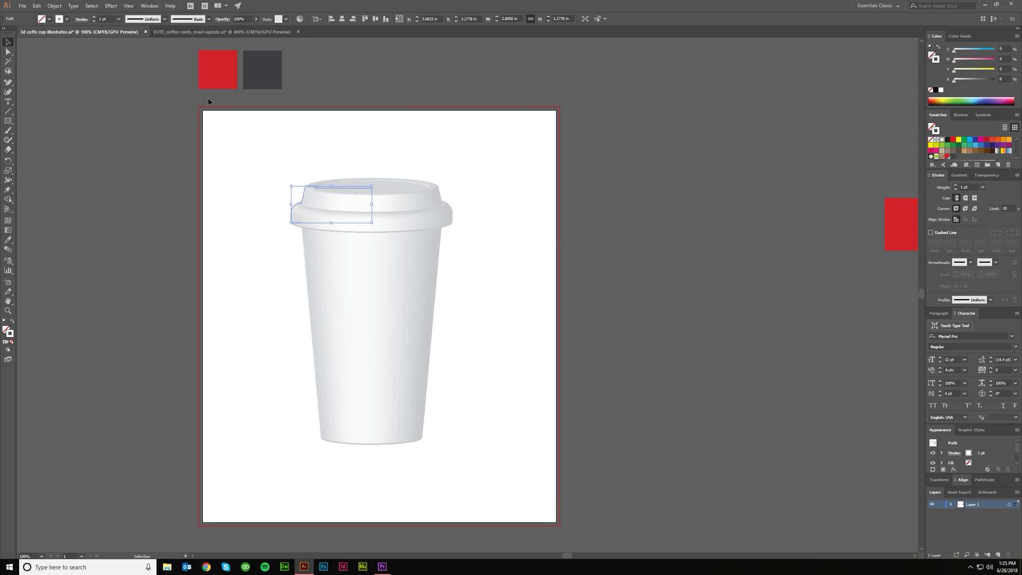
{"action": "left_click_drag", "start_coordinate": [342, 95], "coordinate": [172, 73]}
{"action": "left_click", "coordinate": [360, 98]}
{"action": "scroll", "coordinate": [383, 201], "scroll_direction": "down", "scroll_amount": 1}
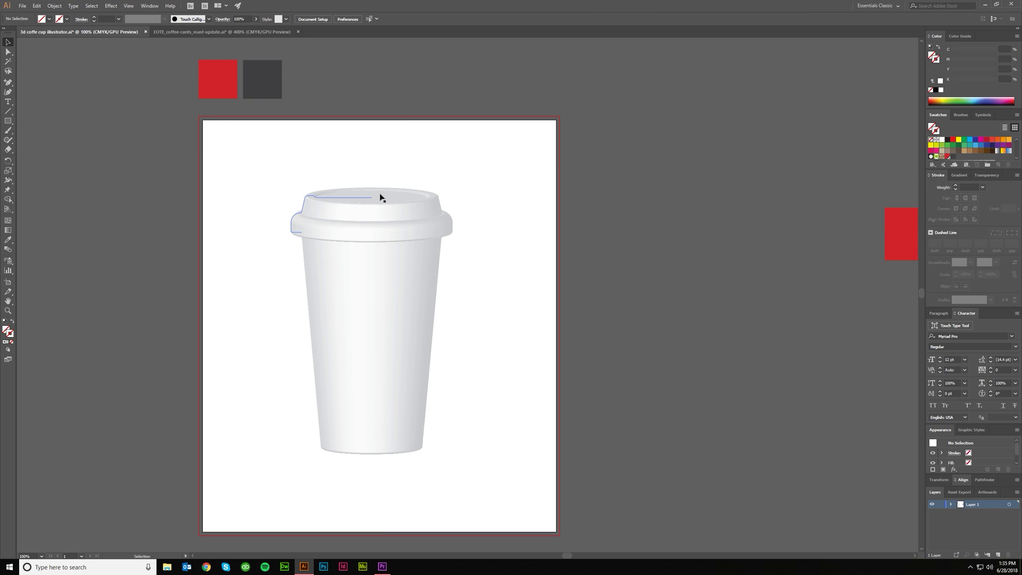
{"action": "left_click", "coordinate": [343, 209]}
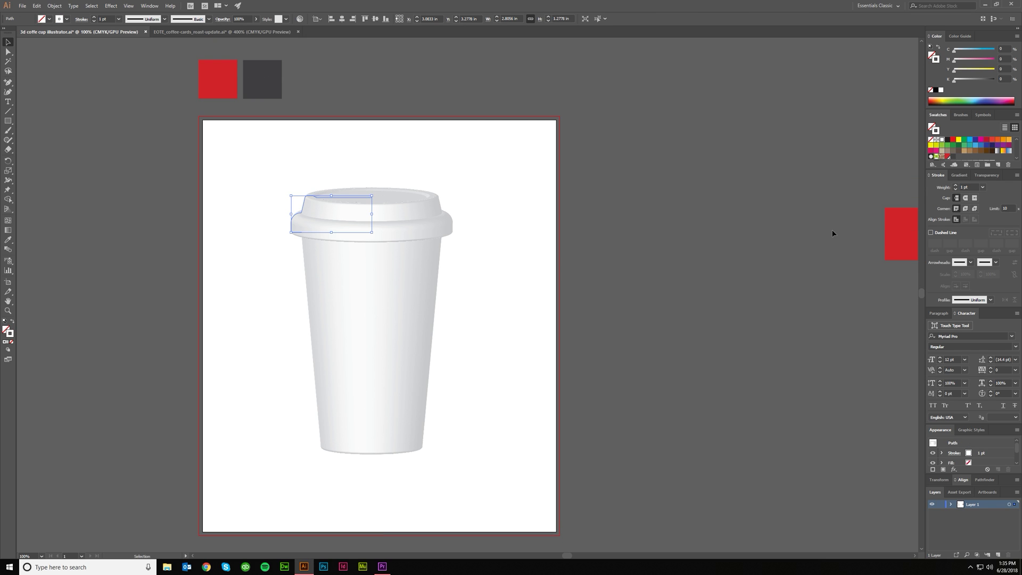
{"action": "left_click", "coordinate": [1016, 159]}
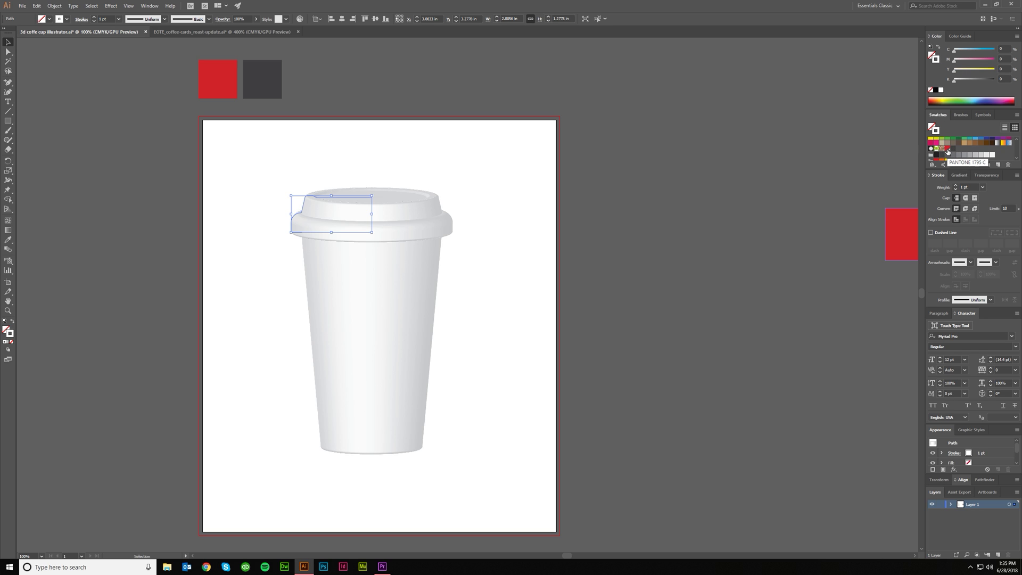
{"action": "left_click", "coordinate": [939, 65]}
{"action": "left_click", "coordinate": [540, 244]}
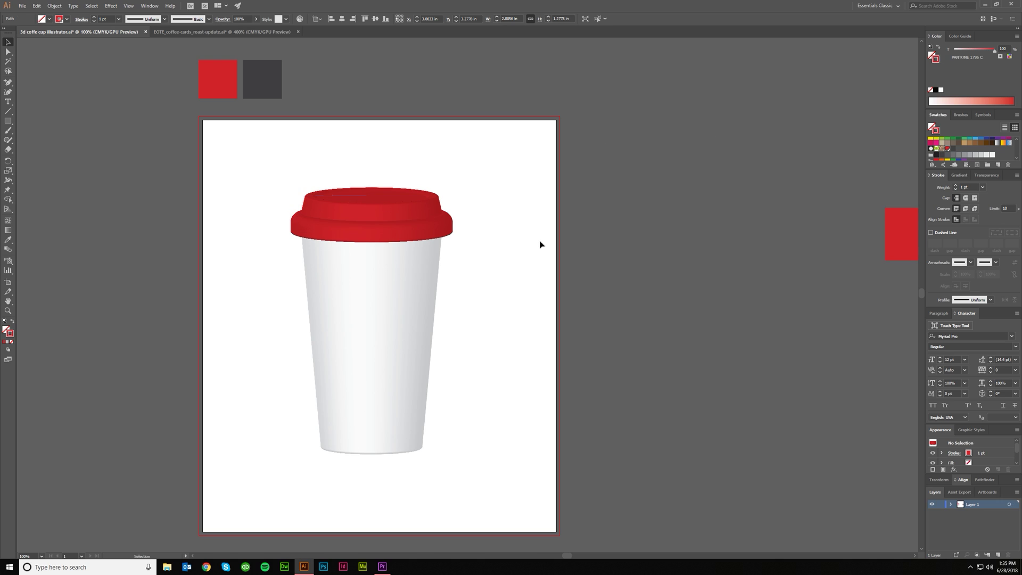
{"action": "scroll", "coordinate": [515, 283], "scroll_direction": "down", "scroll_amount": 1}
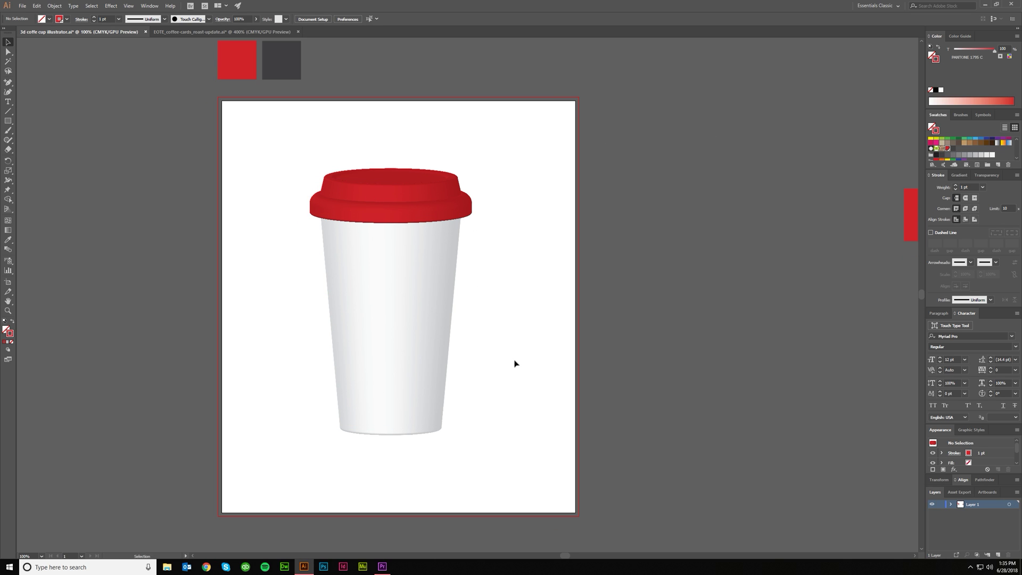
{"action": "left_click", "coordinate": [380, 310]}
{"action": "key", "text": "ctrl+shift+a"}
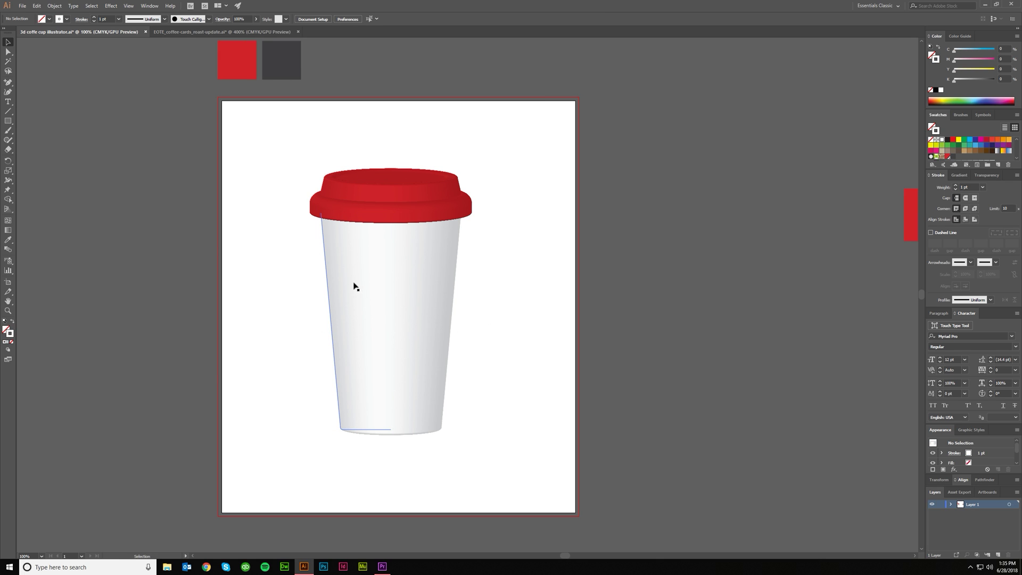
{"action": "scroll", "coordinate": [447, 319], "scroll_direction": "right", "scroll_amount": 3}
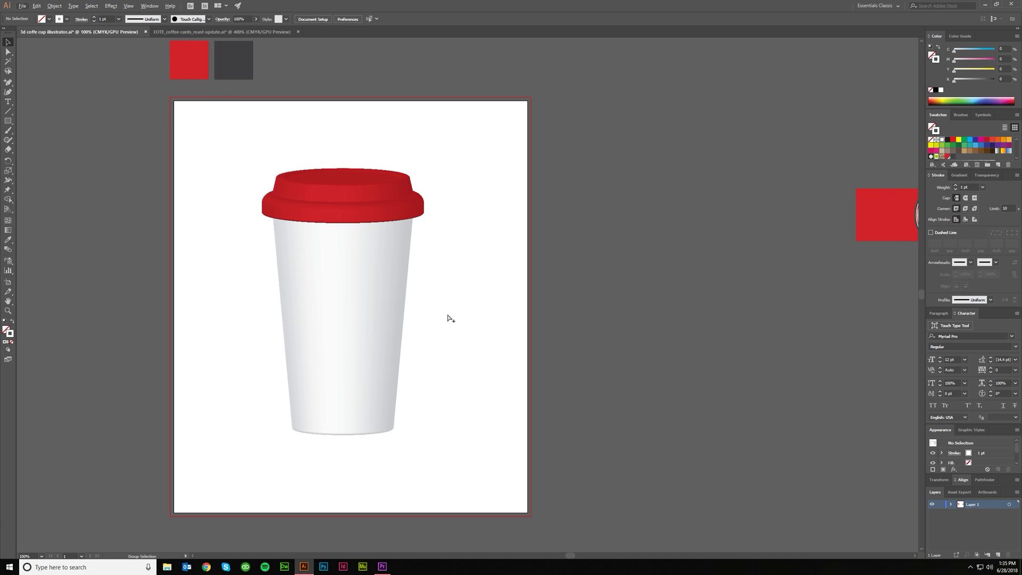
{"action": "scroll", "coordinate": [456, 323], "scroll_direction": "right", "scroll_amount": 3}
- Centre the red band behind the Traveler's Blend badge and select both
{"action": "key", "text": "ctrl+minus"}
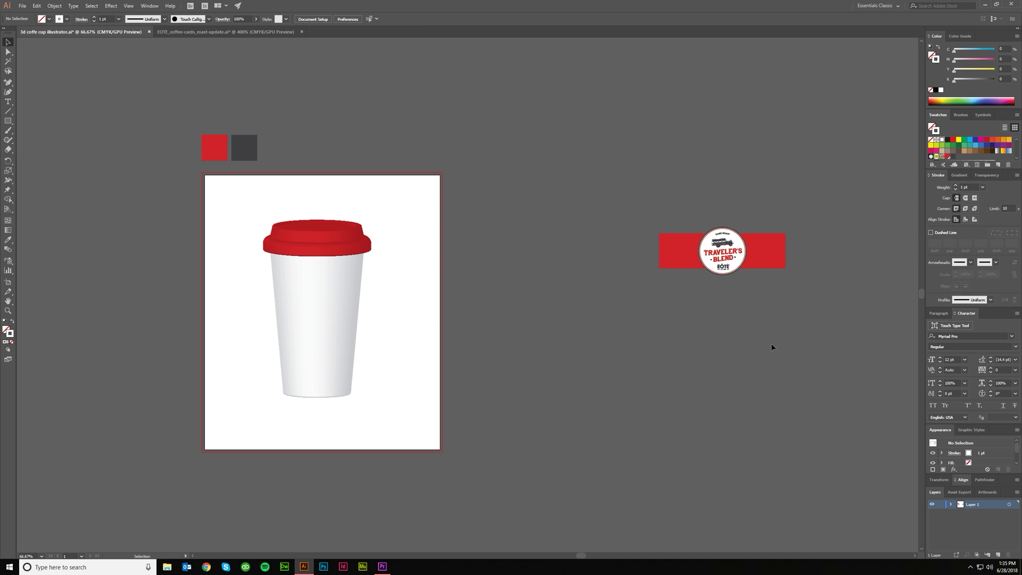
{"action": "left_click_drag", "start_coordinate": [681, 236], "coordinate": [475, 262]}
{"action": "left_click", "coordinate": [480, 319]}
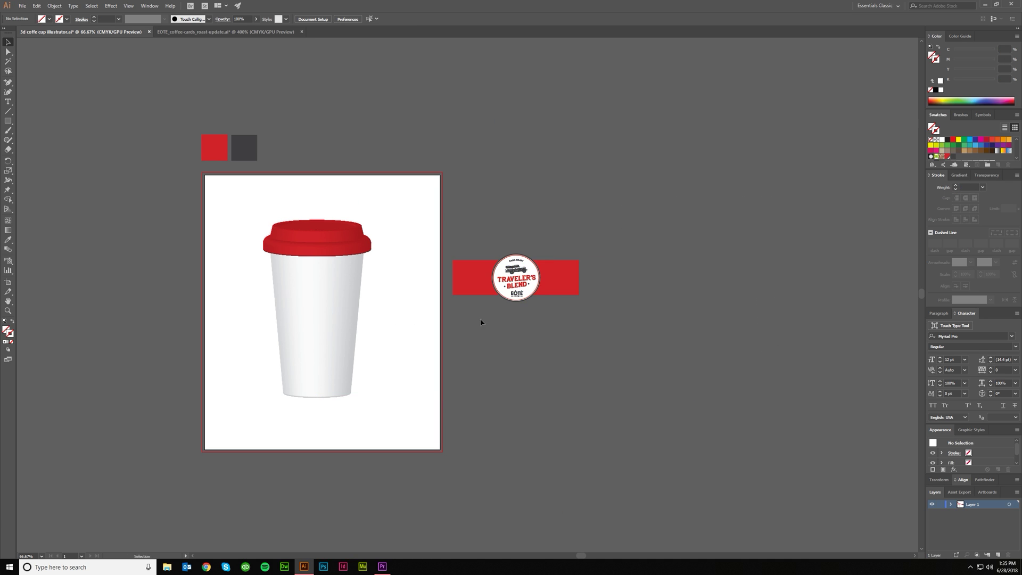
{"action": "scroll", "coordinate": [479, 319], "scroll_direction": "up", "scroll_amount": 2}
{"action": "scroll", "coordinate": [431, 240], "scroll_direction": "right", "scroll_amount": 1}
{"action": "mouse_move", "coordinate": [432, 228]}
{"action": "left_mouse_down"}
{"action": "mouse_move", "coordinate": [435, 124]}
{"action": "mouse_move", "coordinate": [437, 206]}
{"action": "left_mouse_up"}
{"action": "left_click", "coordinate": [502, 285]}
{"action": "left_click_drag", "start_coordinate": [755, 303], "coordinate": [364, 113]}
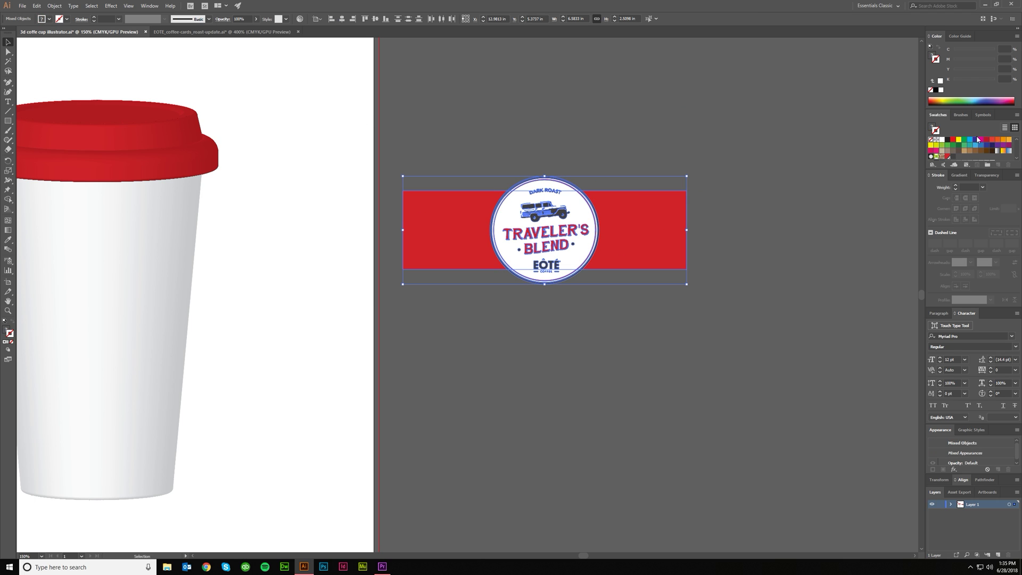
- Save them as a static Graphic symbol named coffee logo in the Symbols panel
{"action": "left_click", "coordinate": [985, 118]}
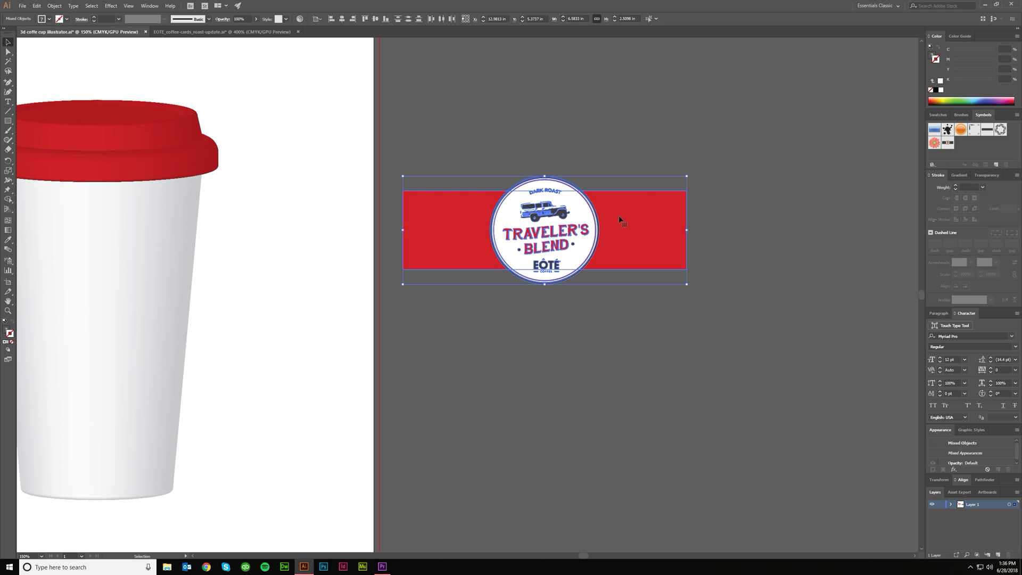
{"action": "mouse_move", "coordinate": [619, 219]}
{"action": "left_mouse_down"}
{"action": "mouse_move", "coordinate": [968, 144]}
{"action": "mouse_move", "coordinate": [968, 158]}
{"action": "left_mouse_up"}
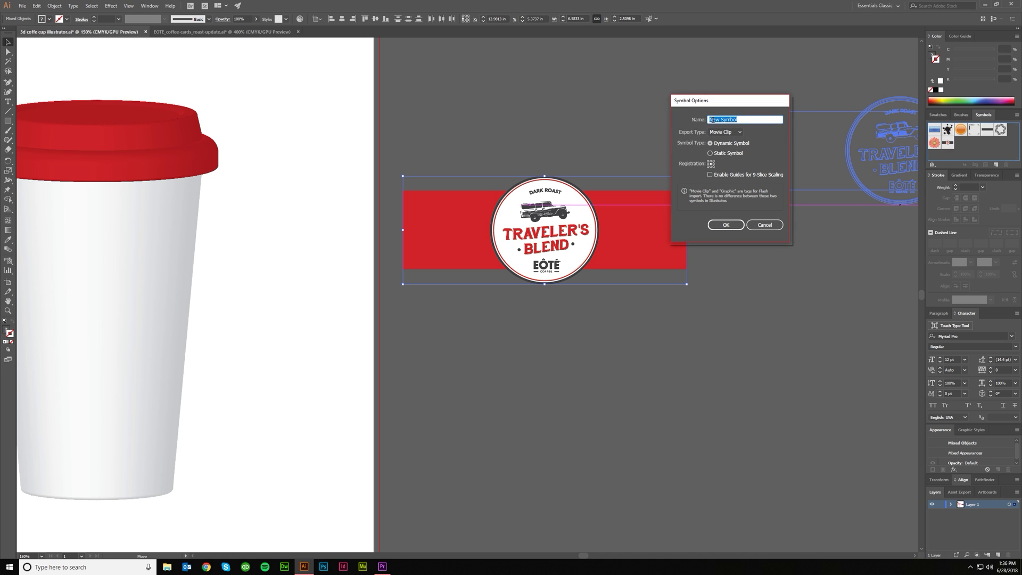
{"action": "type", "text": "coffee logo"}
{"action": "key", "text": "Tab"}
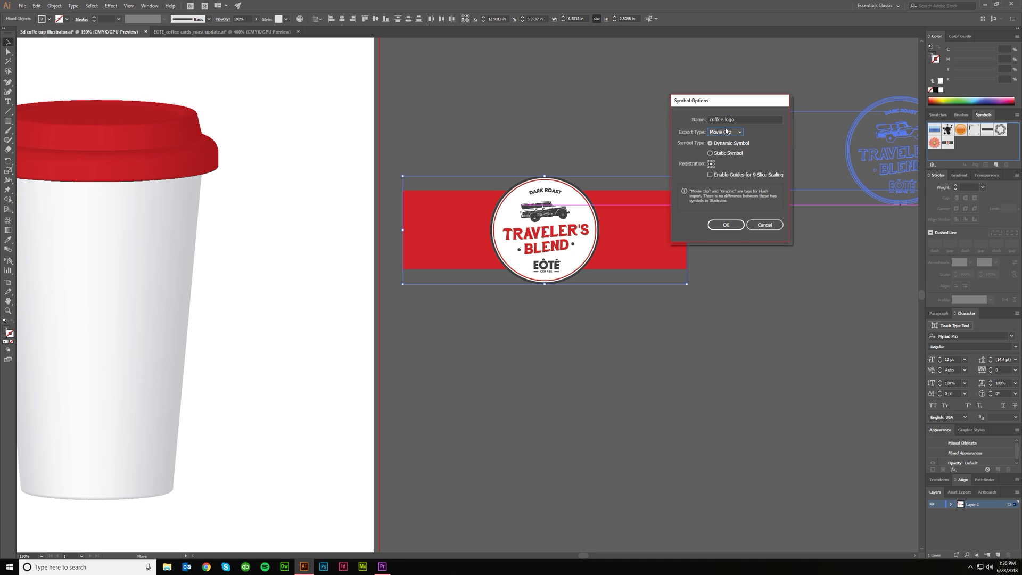
{"action": "left_click", "coordinate": [726, 131]}
{"action": "left_click", "coordinate": [716, 149]}
{"action": "left_click", "coordinate": [711, 153]}
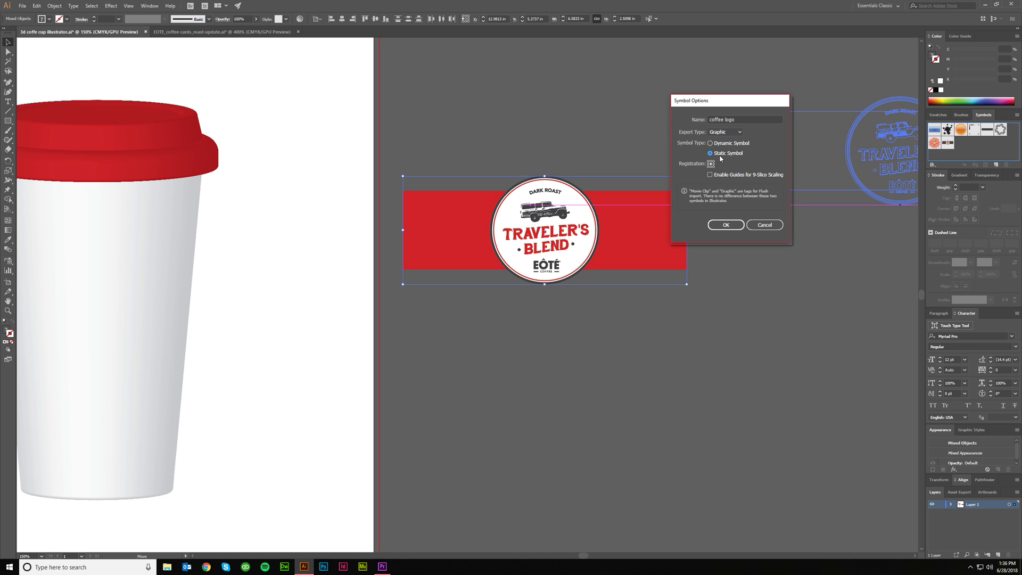
{"action": "left_click", "coordinate": [725, 225]}
{"action": "left_click", "coordinate": [605, 338]}
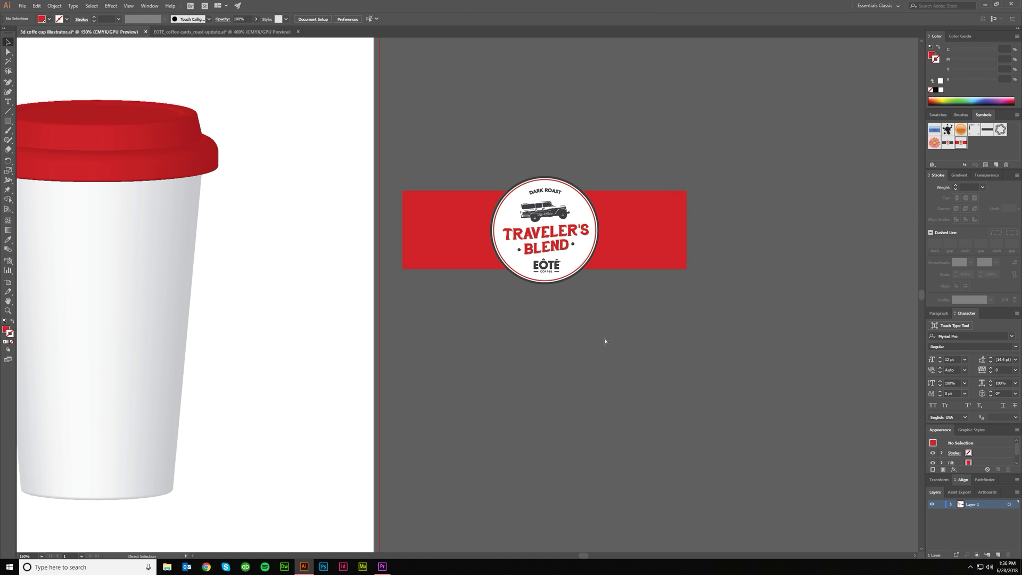
{"action": "key", "text": "ctrl+minus"}
{"action": "key", "text": "ctrl+minus"}
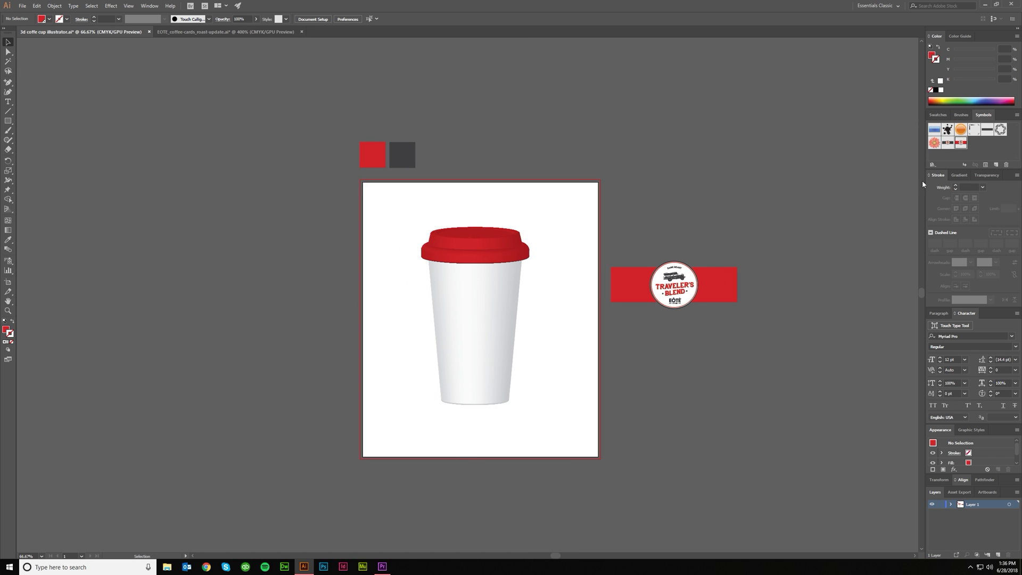
- Reopen the cup body's 3D Revolve settings with Preview on and go to Map Art
{"action": "key", "text": "ctrl+plus"}
{"action": "left_click", "coordinate": [455, 316]}
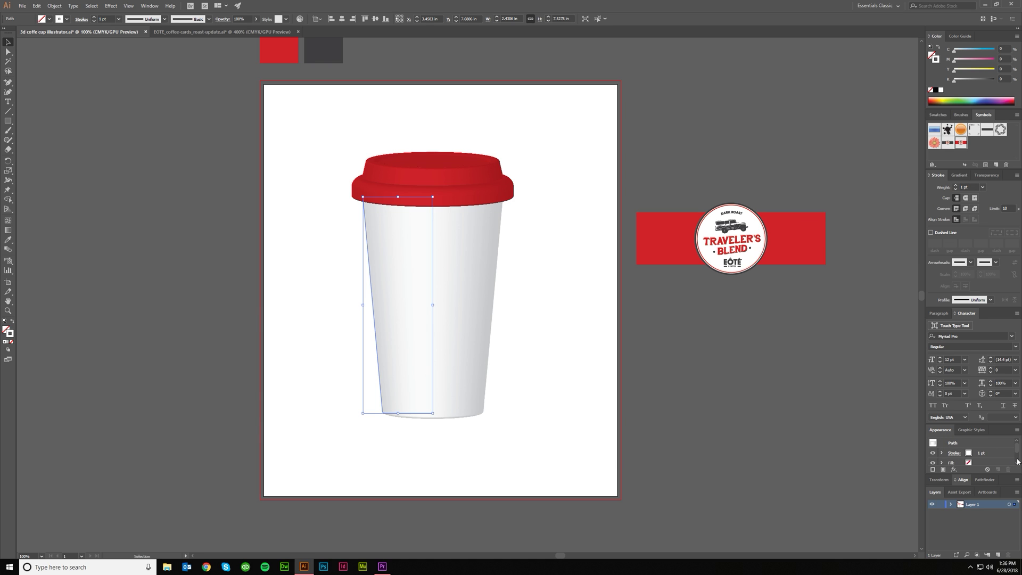
{"action": "scroll", "coordinate": [1016, 450], "scroll_direction": "down", "scroll_amount": 3}
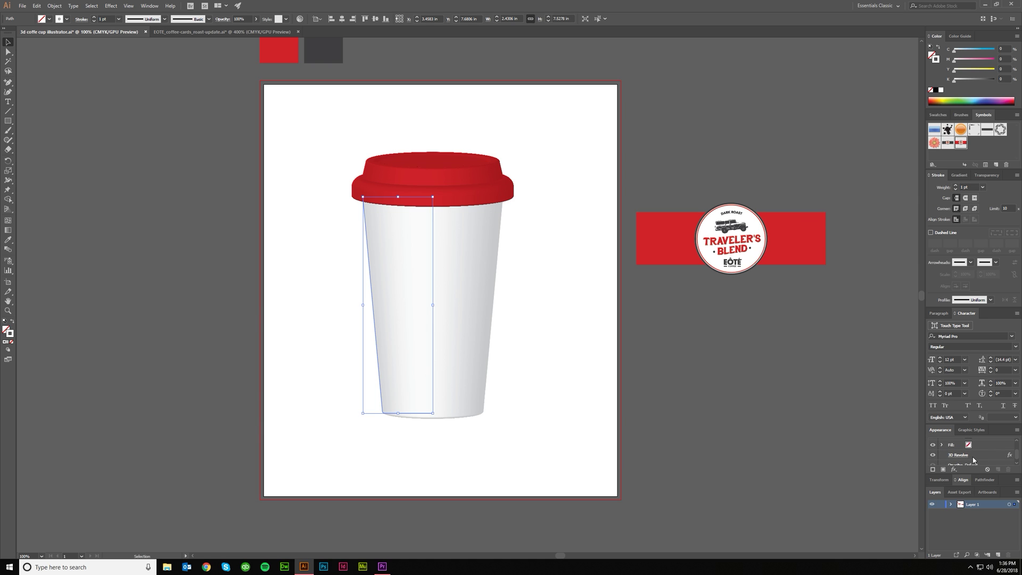
{"action": "left_click", "coordinate": [955, 456]}
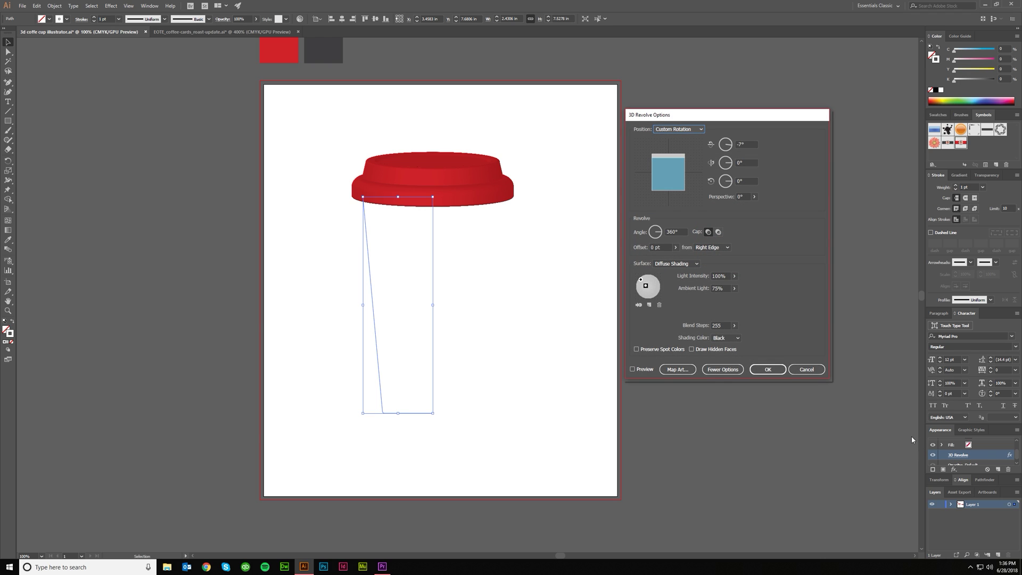
{"action": "left_click", "coordinate": [633, 369]}
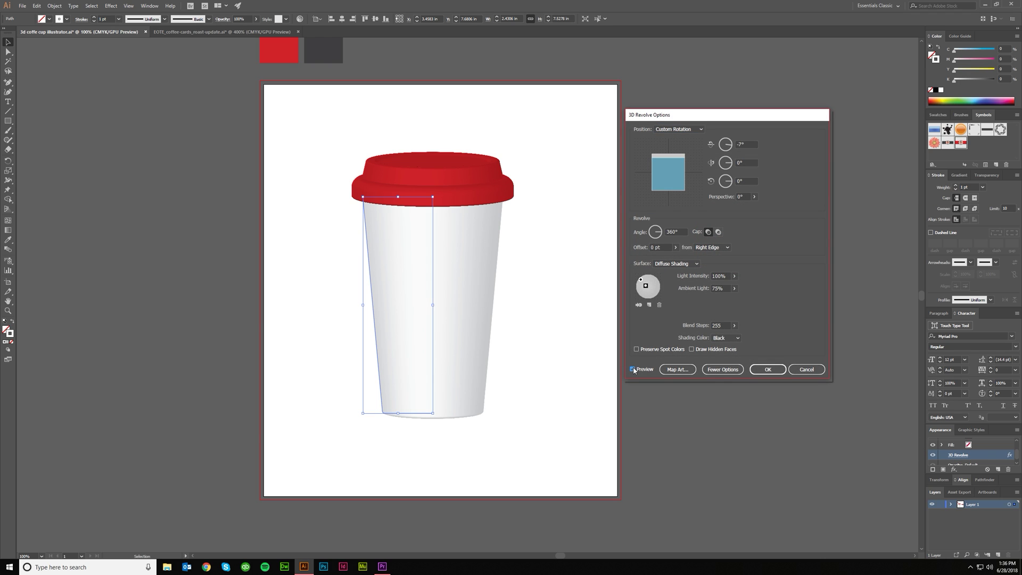
{"action": "left_click", "coordinate": [680, 369]}
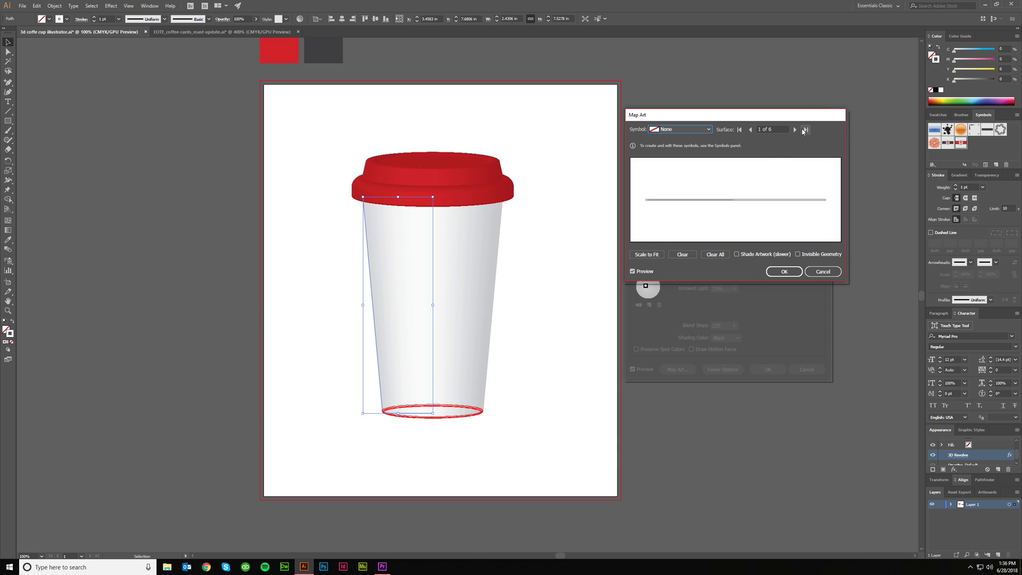
- Map the coffee logo symbol onto surface 6, the cup's side
{"action": "left_click", "coordinate": [805, 130]}
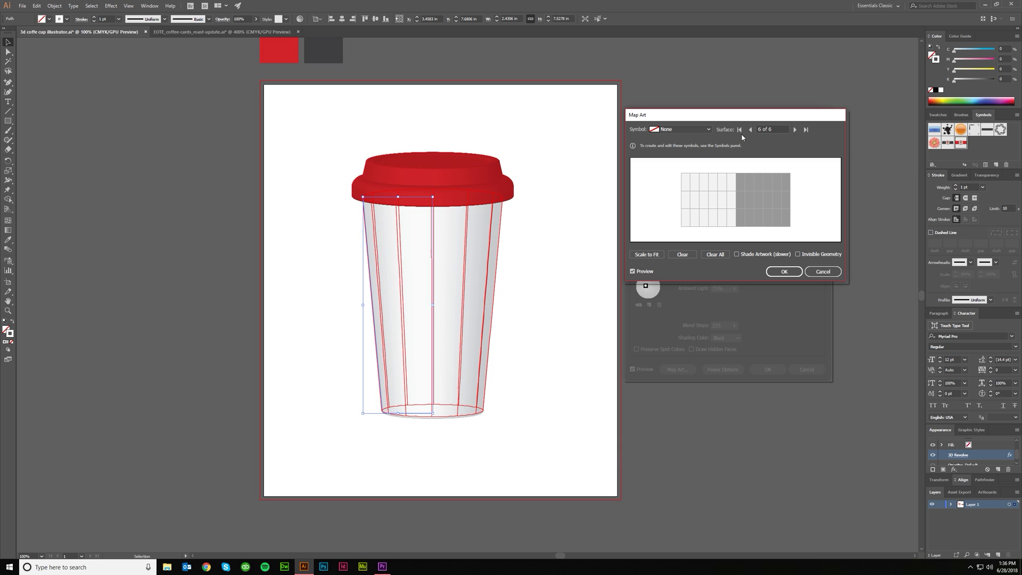
{"action": "left_click", "coordinate": [708, 130]}
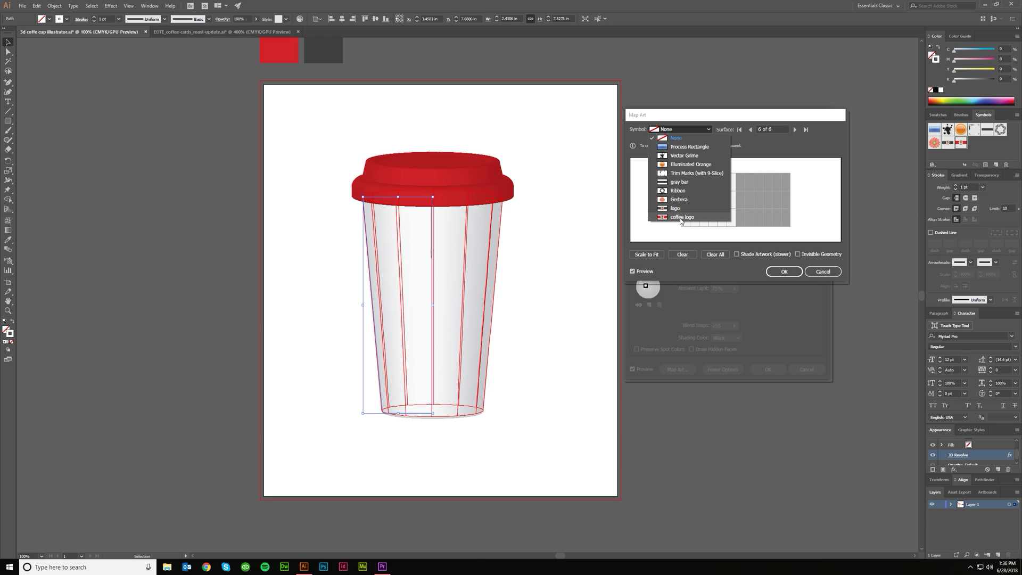
{"action": "left_click", "coordinate": [681, 217]}
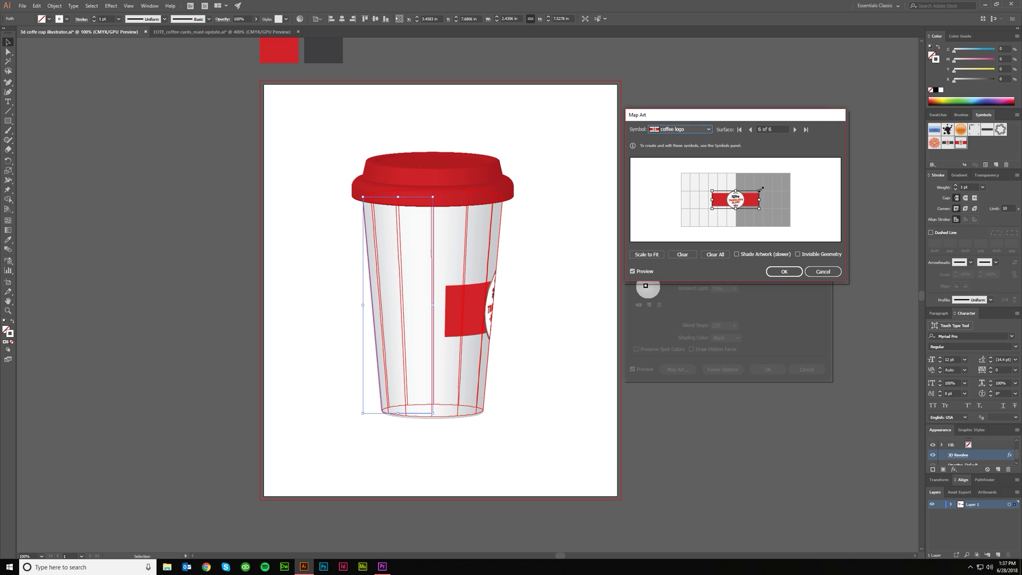
- Position and stretch the logo band wider and slightly higher on the surface
{"action": "left_click_drag", "start_coordinate": [740, 202], "coordinate": [709, 203]}
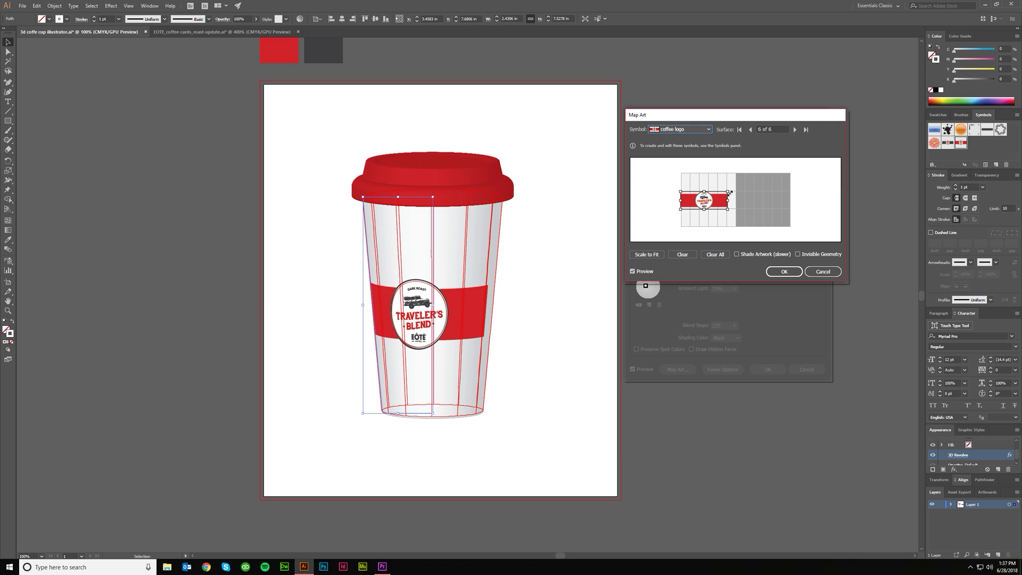
{"action": "left_click_drag", "start_coordinate": [729, 192], "coordinate": [736, 187]}
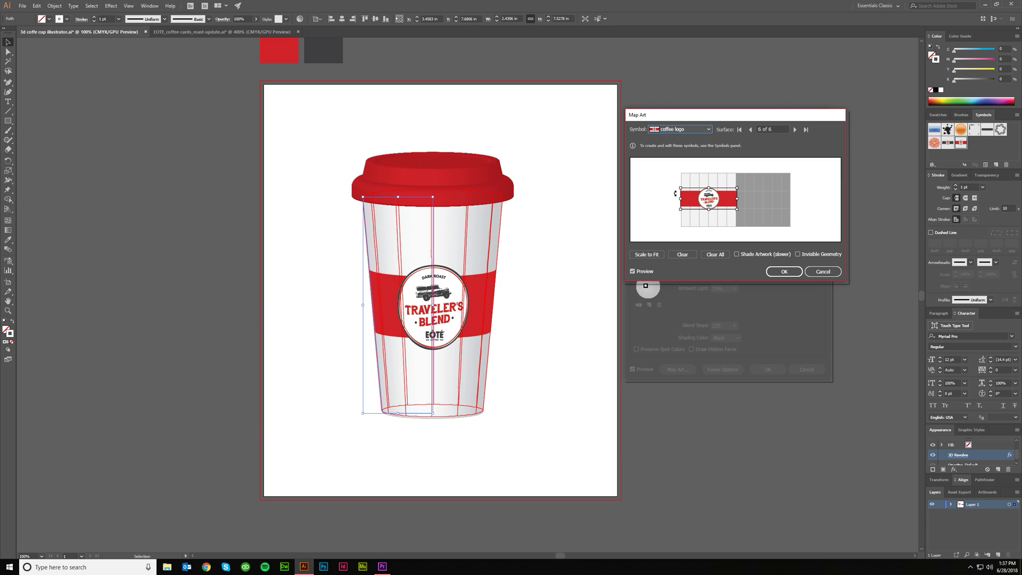
{"action": "left_click_drag", "start_coordinate": [676, 194], "coordinate": [676, 199]}
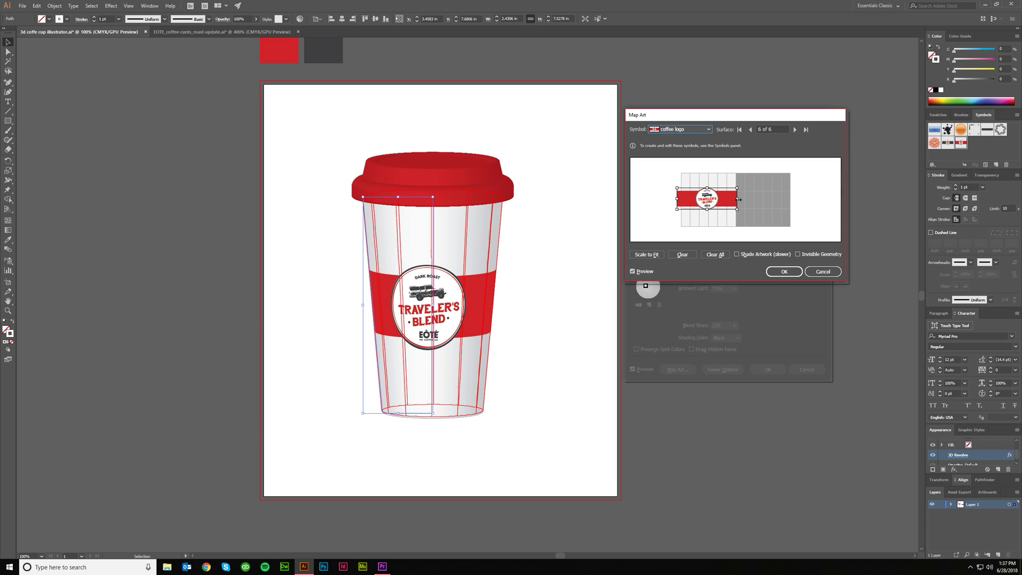
{"action": "left_click_drag", "start_coordinate": [737, 199], "coordinate": [740, 199]}
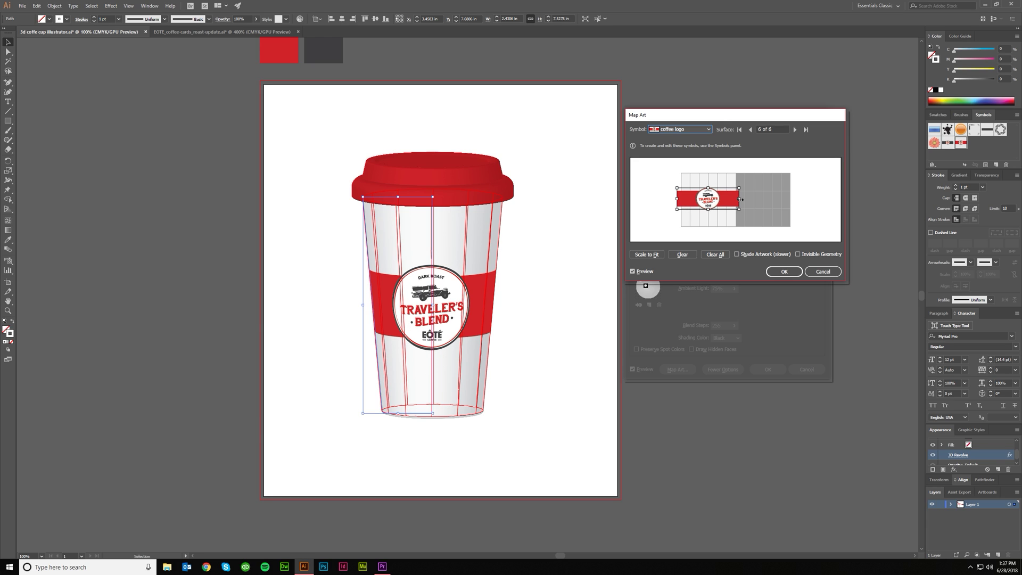
{"action": "left_click_drag", "start_coordinate": [708, 199], "coordinate": [707, 195]}
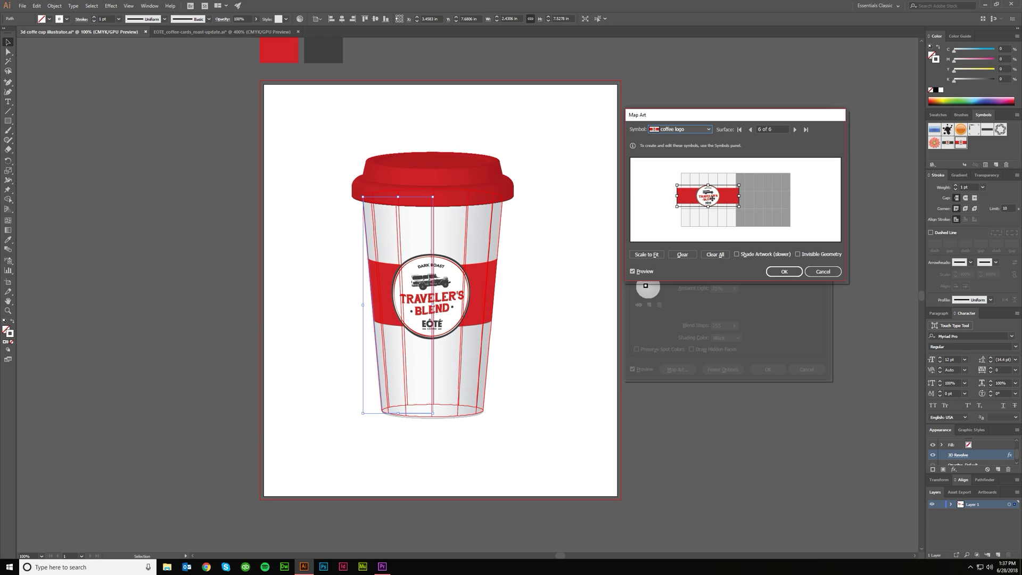
{"action": "left_click", "coordinate": [710, 201]}
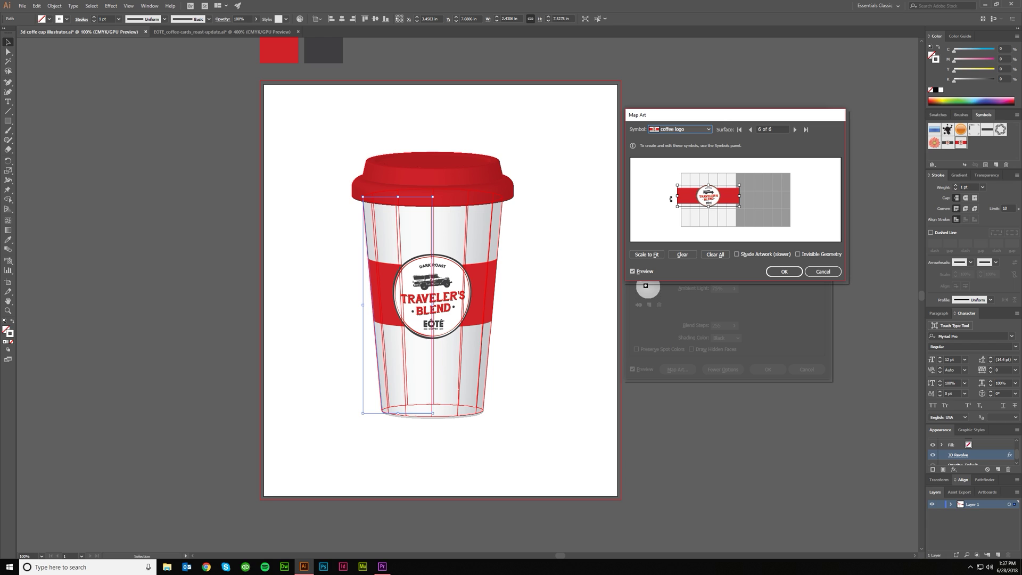
{"action": "left_click_drag", "start_coordinate": [677, 197], "coordinate": [676, 197]}
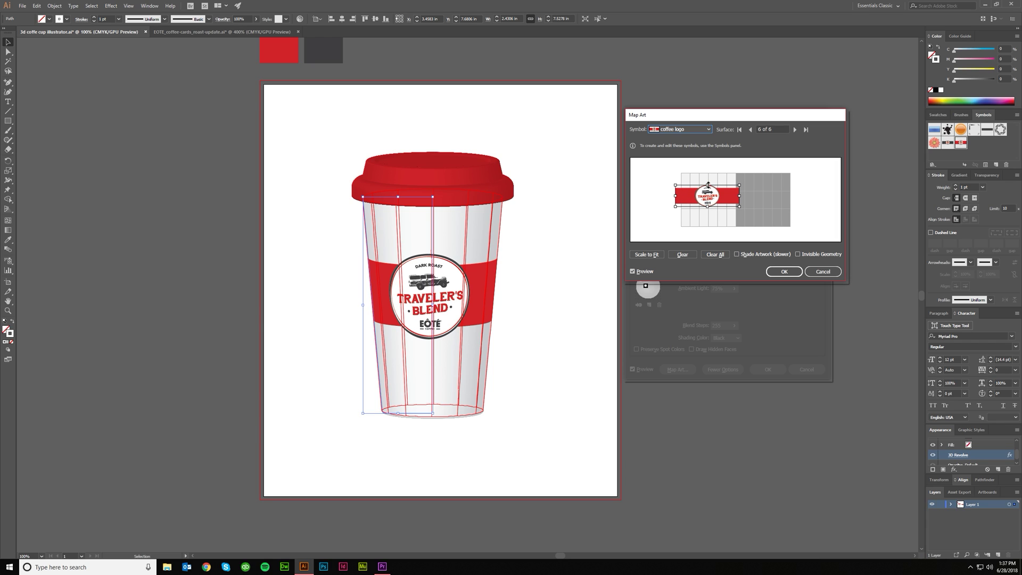
{"action": "left_click_drag", "start_coordinate": [707, 185], "coordinate": [707, 184]}
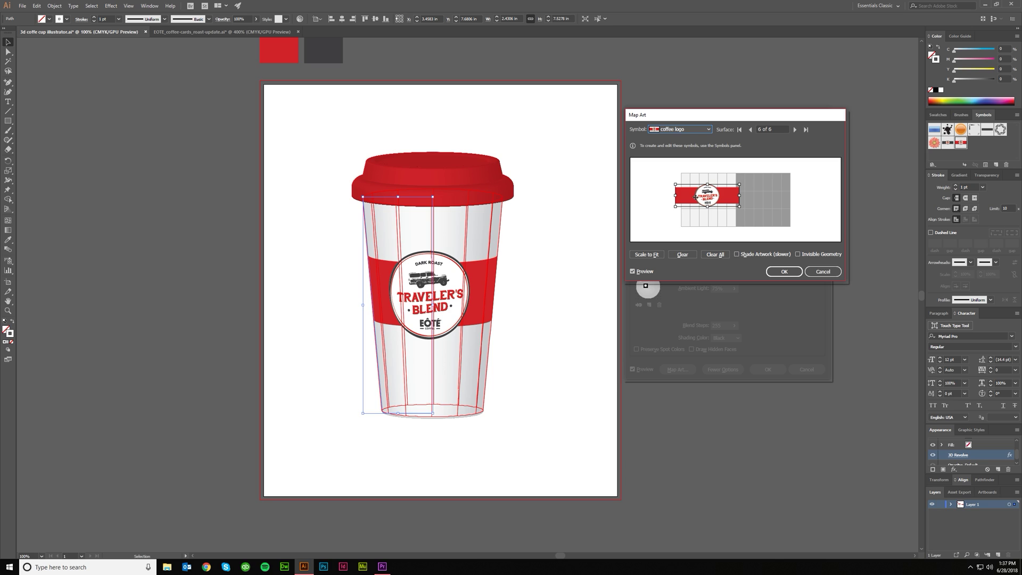
{"action": "left_click_drag", "start_coordinate": [708, 184], "coordinate": [704, 185]}
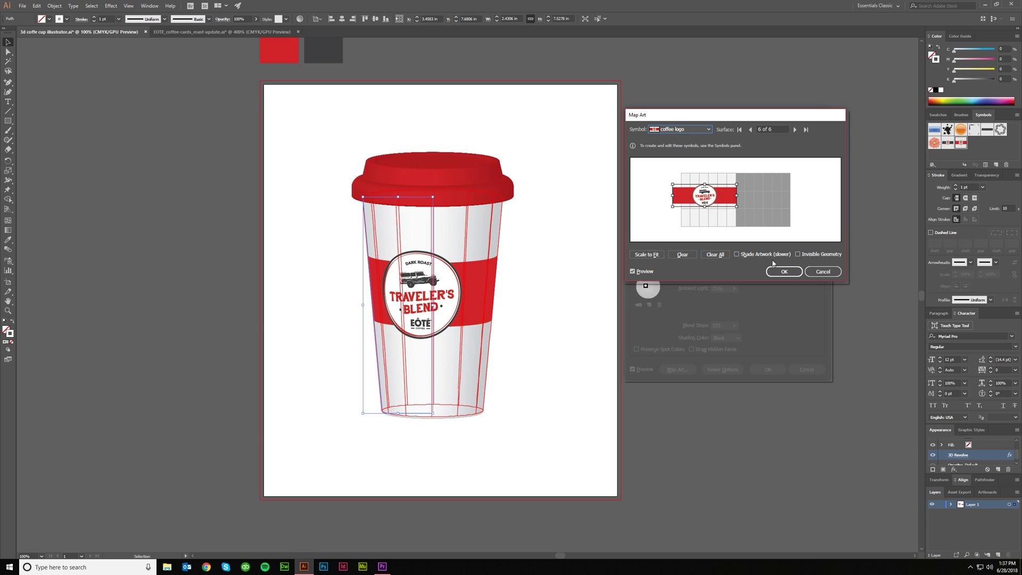
- Shade the mapped artwork, confirm Map Art and the 3D Revolve, and deselect the cup
{"action": "left_click", "coordinate": [737, 254]}
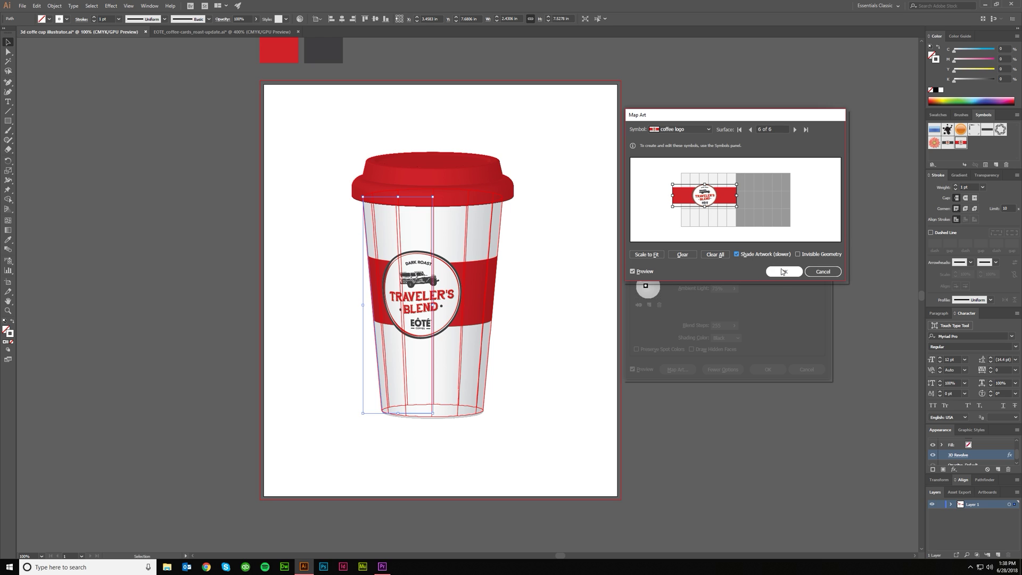
{"action": "left_click", "coordinate": [784, 271]}
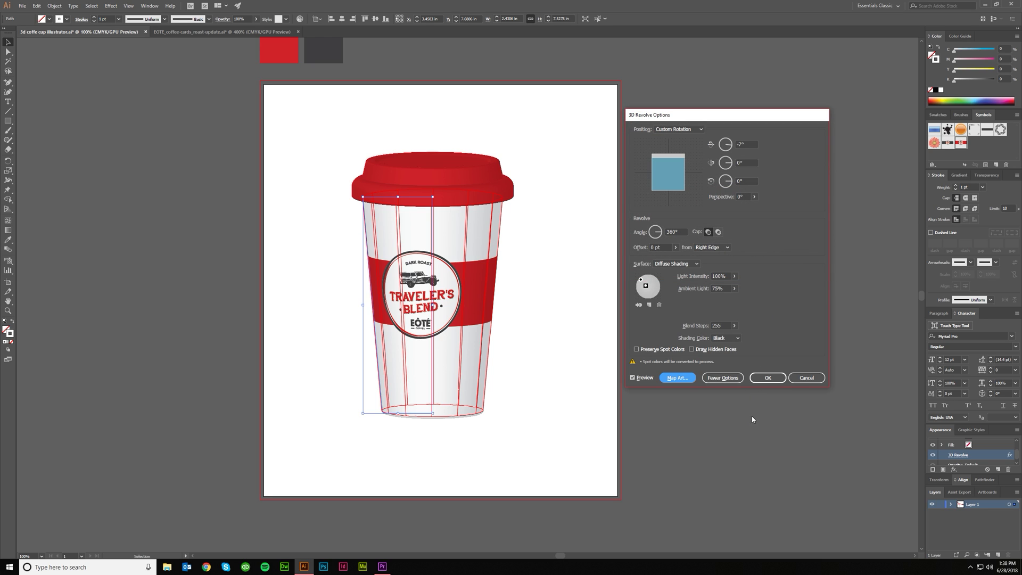
{"action": "left_click", "coordinate": [764, 377]}
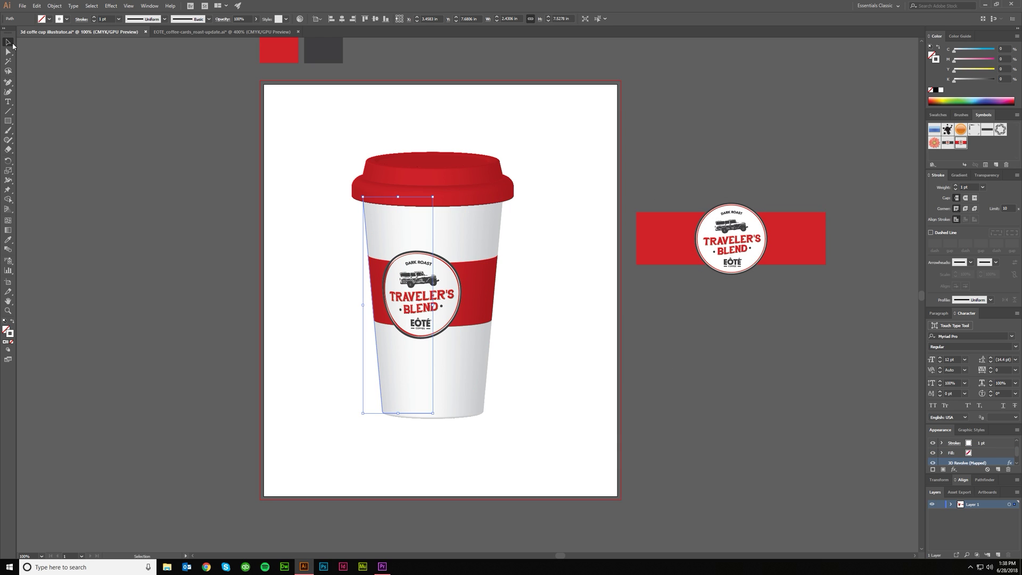
{"action": "left_click", "coordinate": [552, 394]}
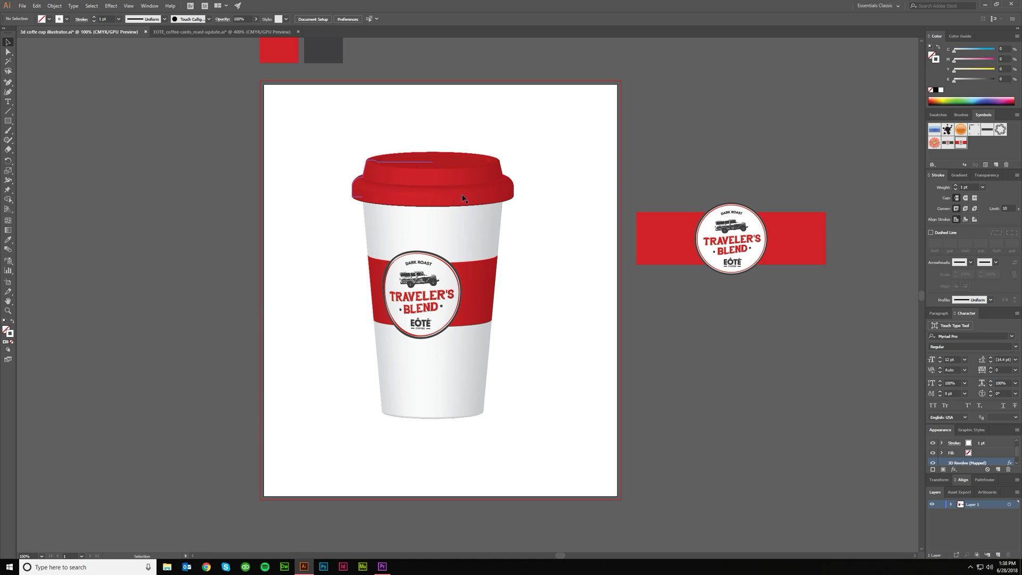
{"action": "scroll", "coordinate": [559, 404], "scroll_direction": "down", "scroll_amount": 1}
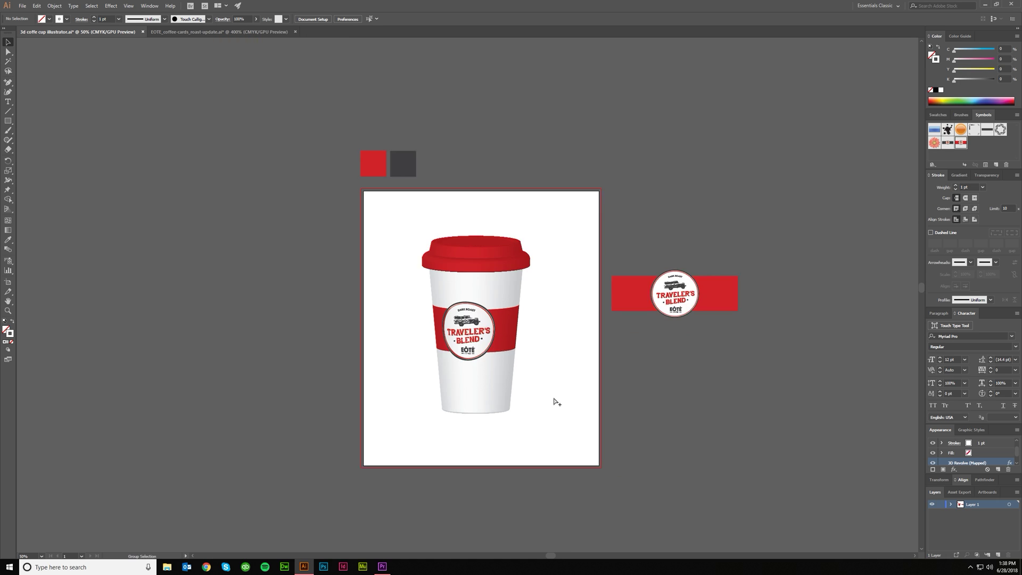
{"action": "scroll", "coordinate": [557, 402], "scroll_direction": "up", "scroll_amount": 1}
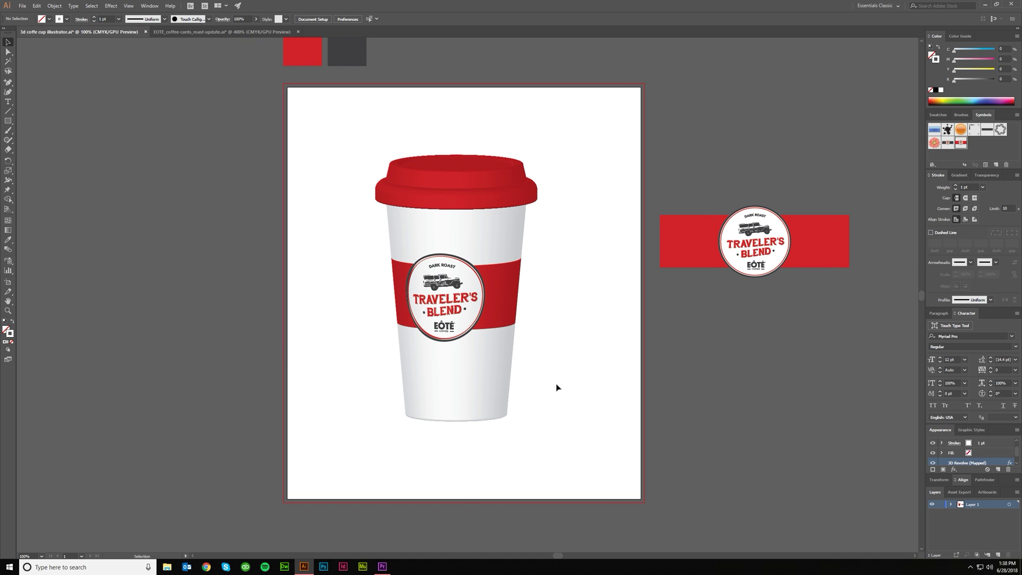
{"action": "left_click_drag", "start_coordinate": [9, 121], "coordinate": [23, 129]}
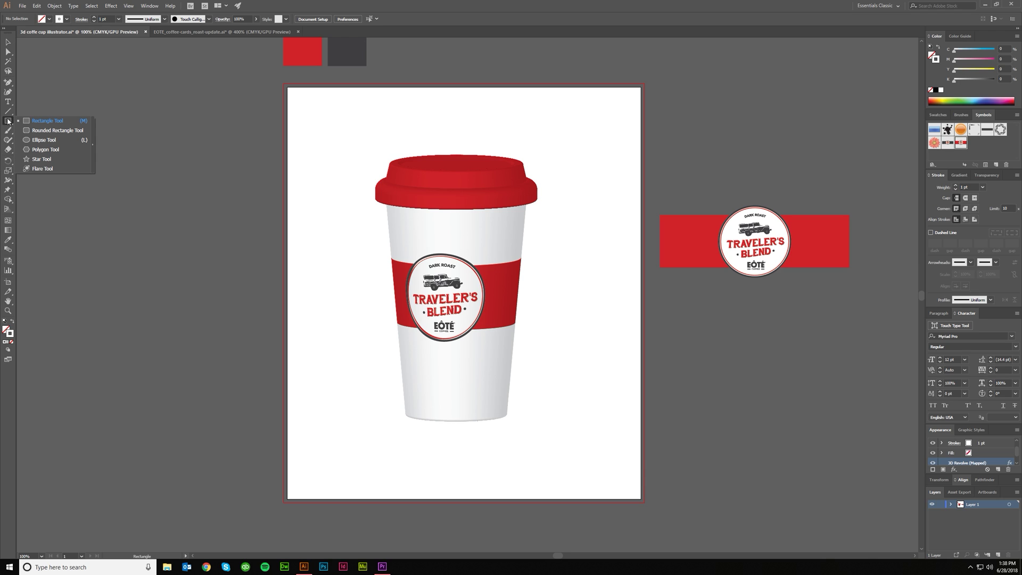
- Draw a black, strokeless ellipse across the cup's base and send it behind the cup
{"action": "left_click", "coordinate": [37, 141]}
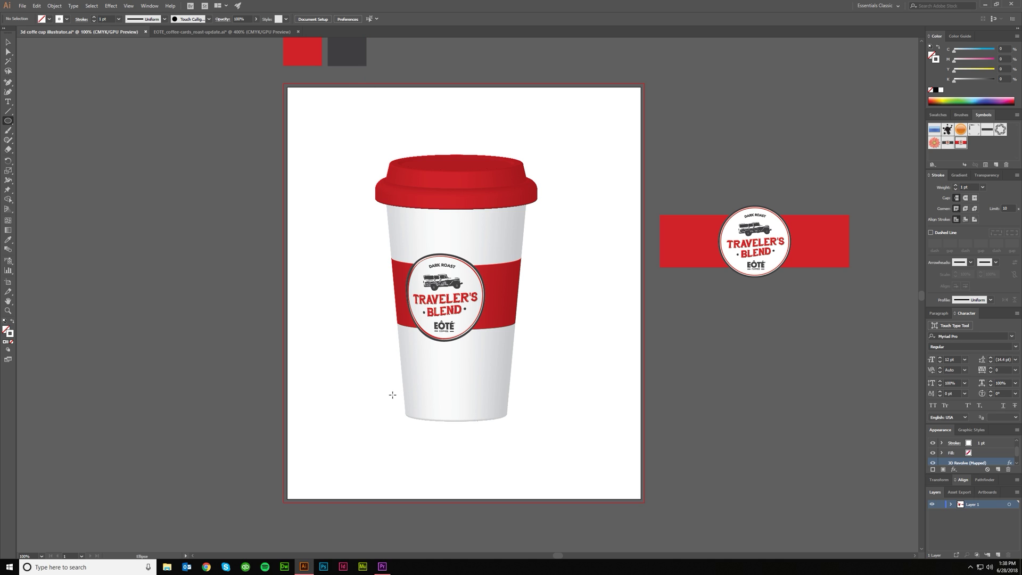
{"action": "left_click_drag", "start_coordinate": [391, 402], "coordinate": [525, 427]}
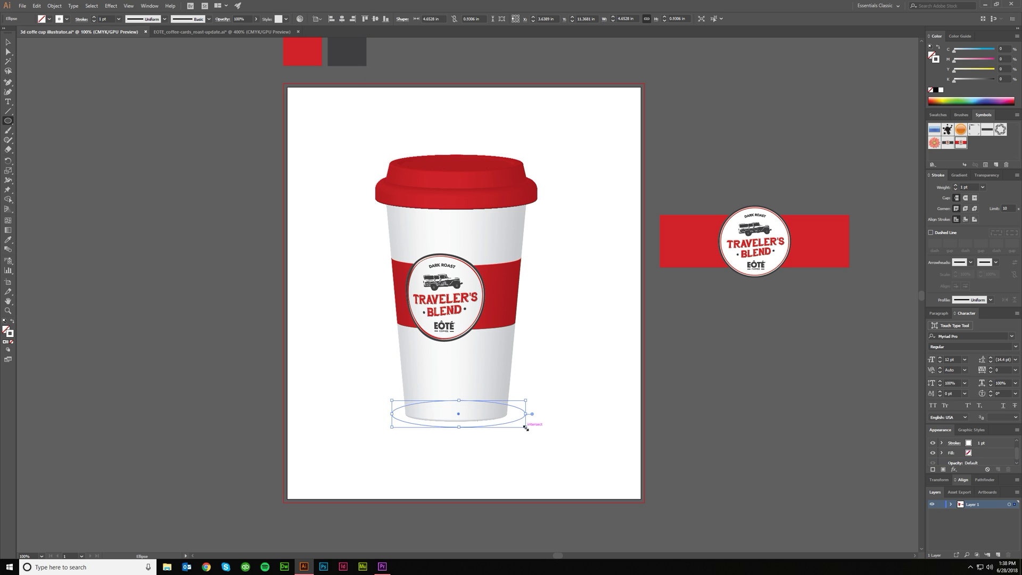
{"action": "left_click", "coordinate": [936, 90]}
{"action": "left_click", "coordinate": [940, 53]}
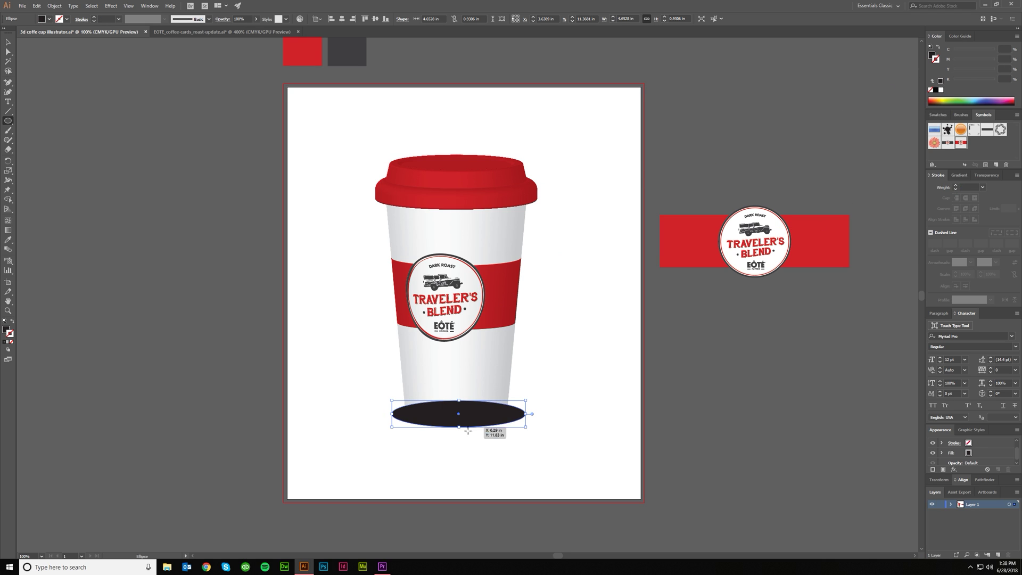
{"action": "key", "text": "ctrl+shift+bracketleft"}
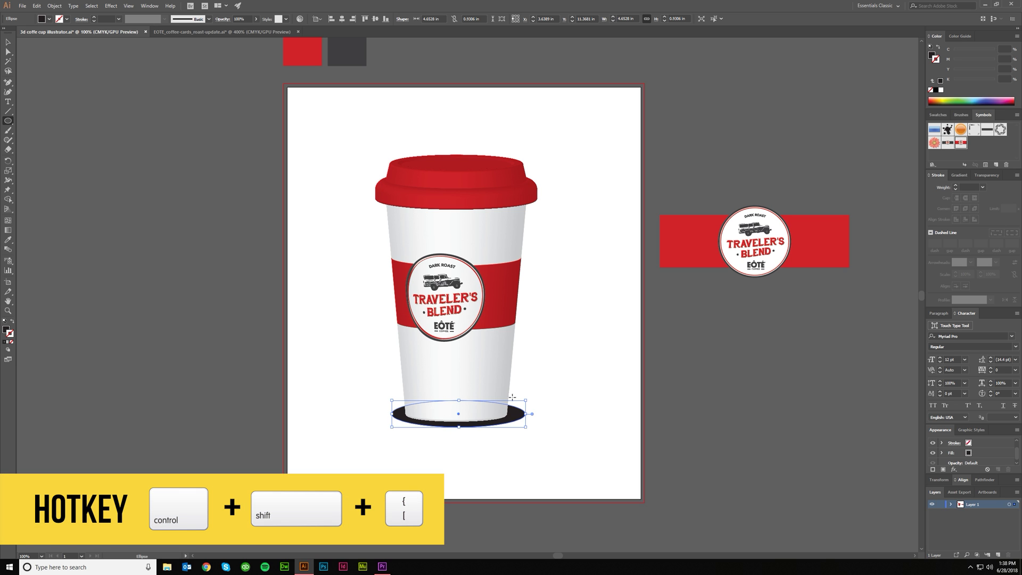
- Drag the ellipse's right anchor outward to stretch the shadow toward the right
{"action": "key", "text": "v"}
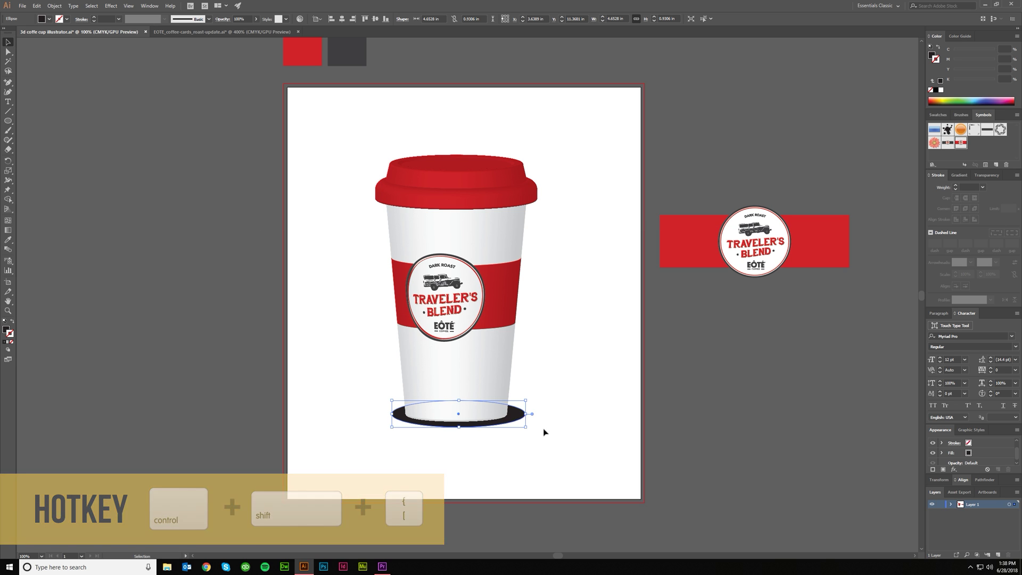
{"action": "key", "text": "a"}
{"action": "left_click", "coordinate": [527, 414]}
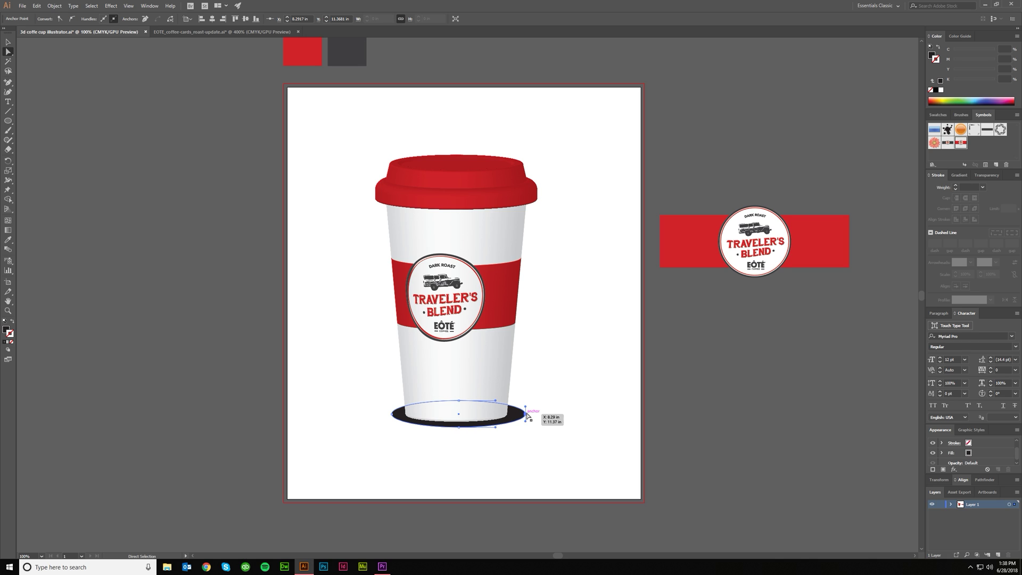
{"action": "left_click_drag", "start_coordinate": [526, 414], "coordinate": [557, 415]}
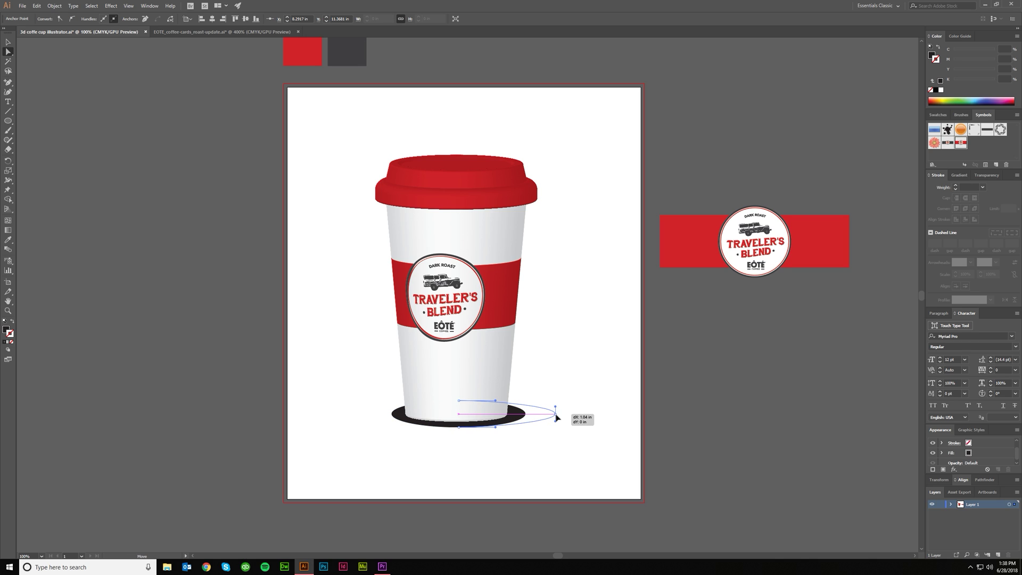
{"action": "left_click_drag", "start_coordinate": [557, 416], "coordinate": [562, 414]}
{"action": "left_click", "coordinate": [555, 465]}
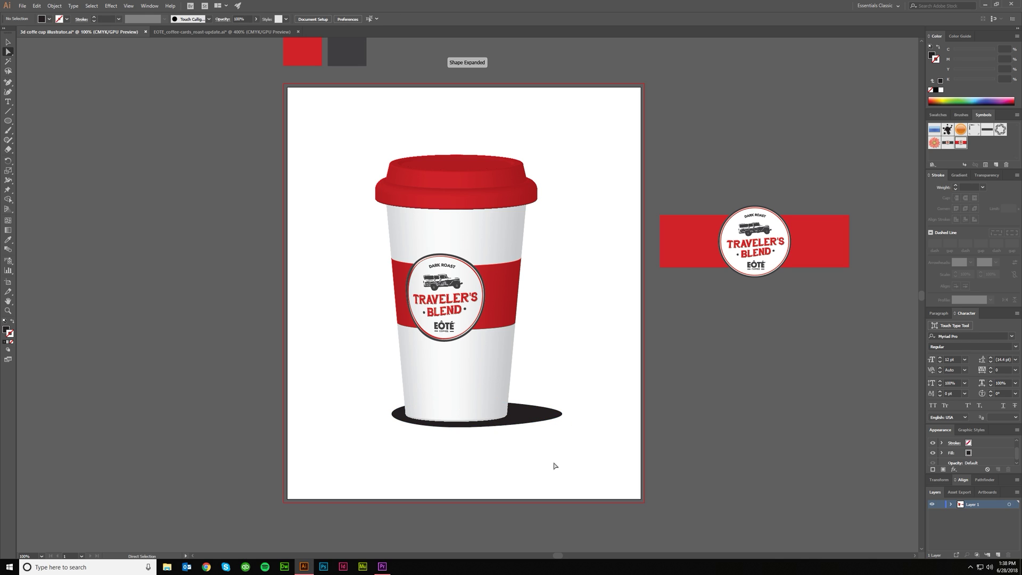
{"action": "key", "text": "v"}
{"action": "left_click", "coordinate": [524, 421]}
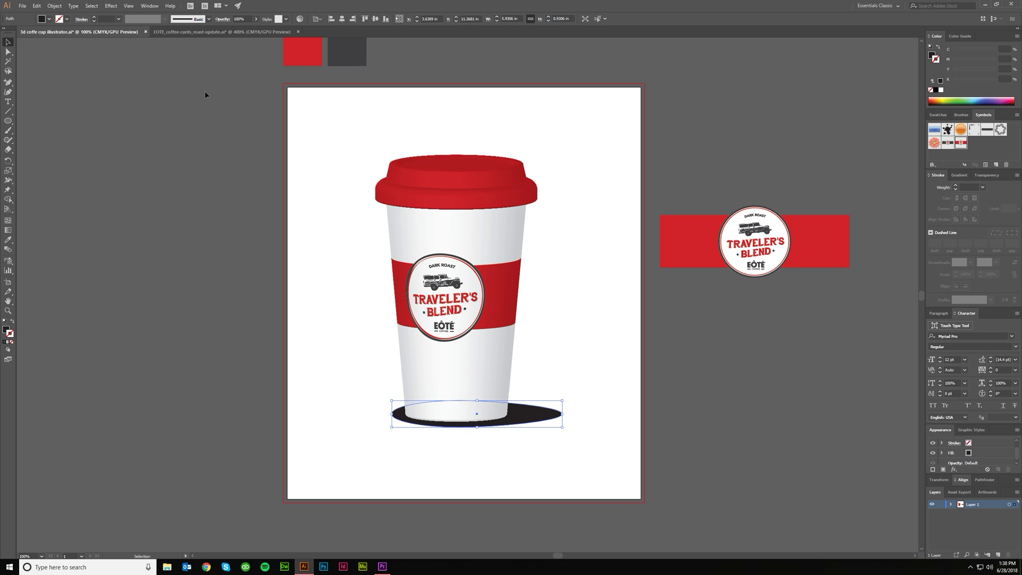
- Try a Gaussian Blur on the shadow with preview, then cancel it
{"action": "left_click", "coordinate": [110, 7]}
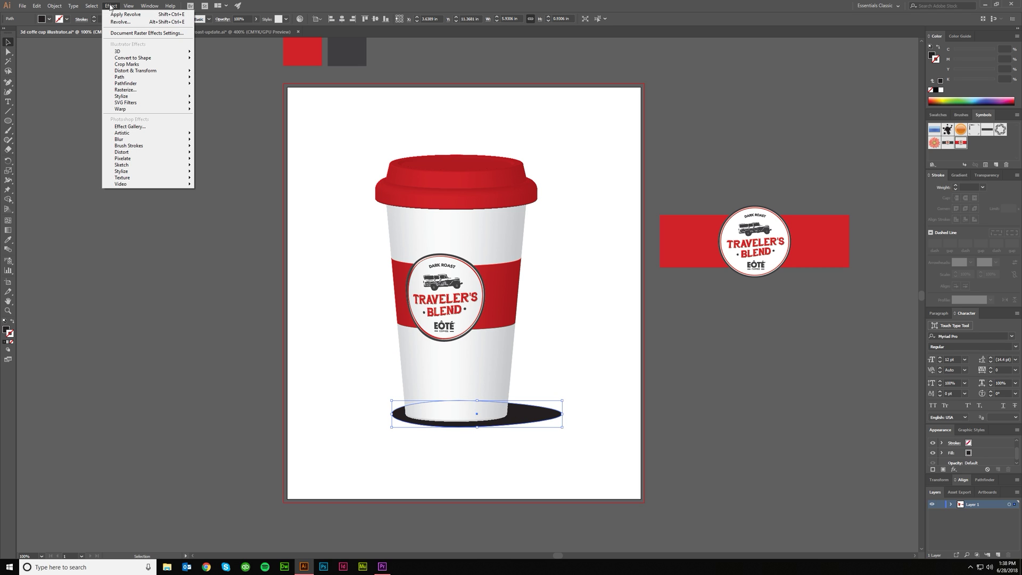
{"action": "mouse_move", "coordinate": [128, 139]}
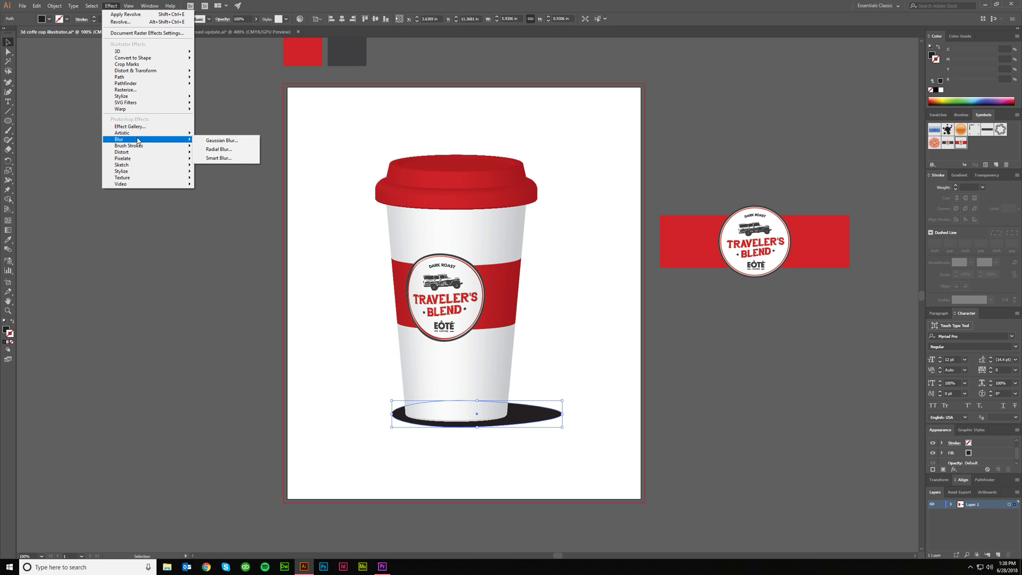
{"action": "left_click", "coordinate": [223, 142]}
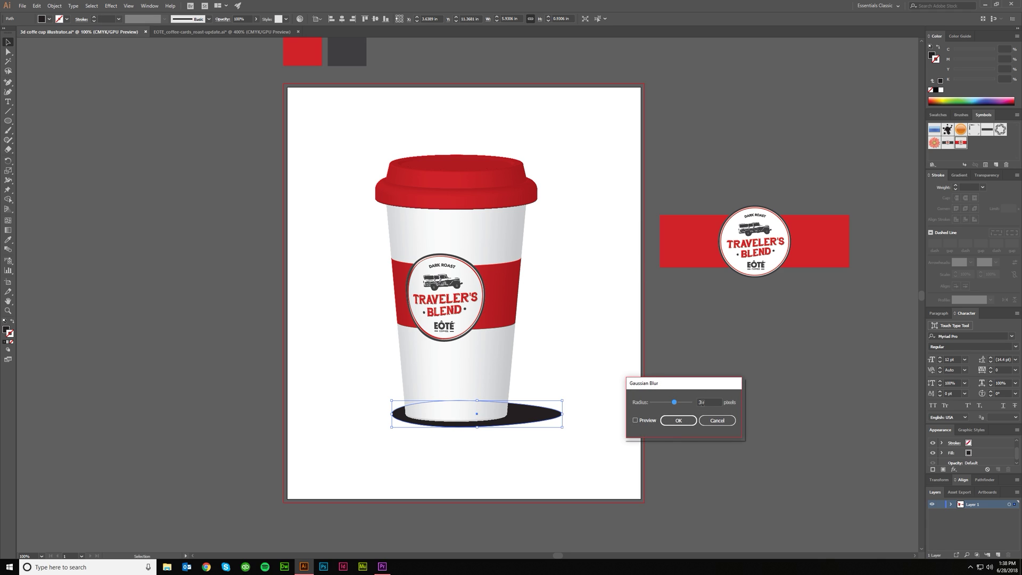
{"action": "left_click", "coordinate": [636, 420]}
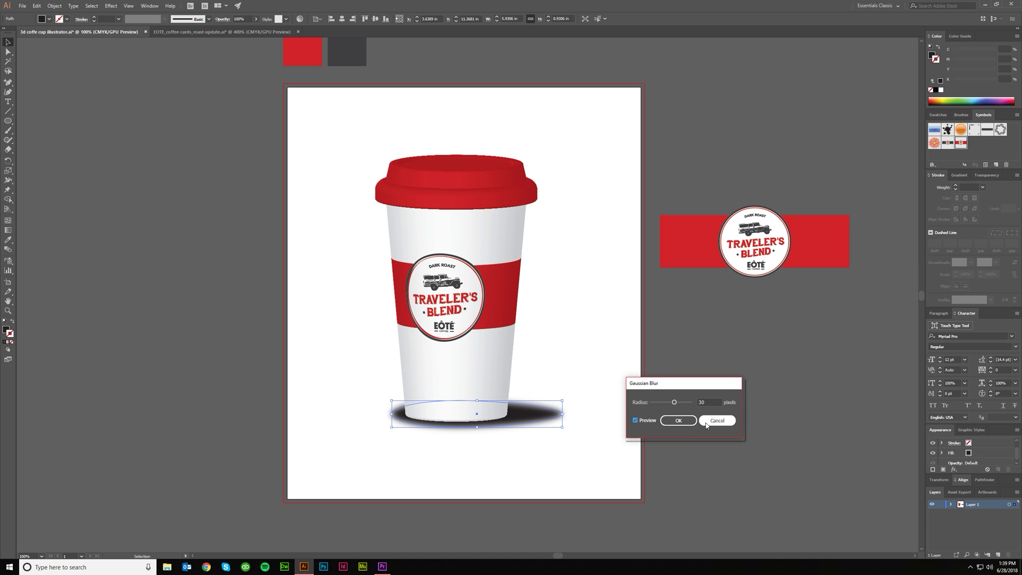
{"action": "left_click_drag", "start_coordinate": [675, 402], "coordinate": [689, 404]}
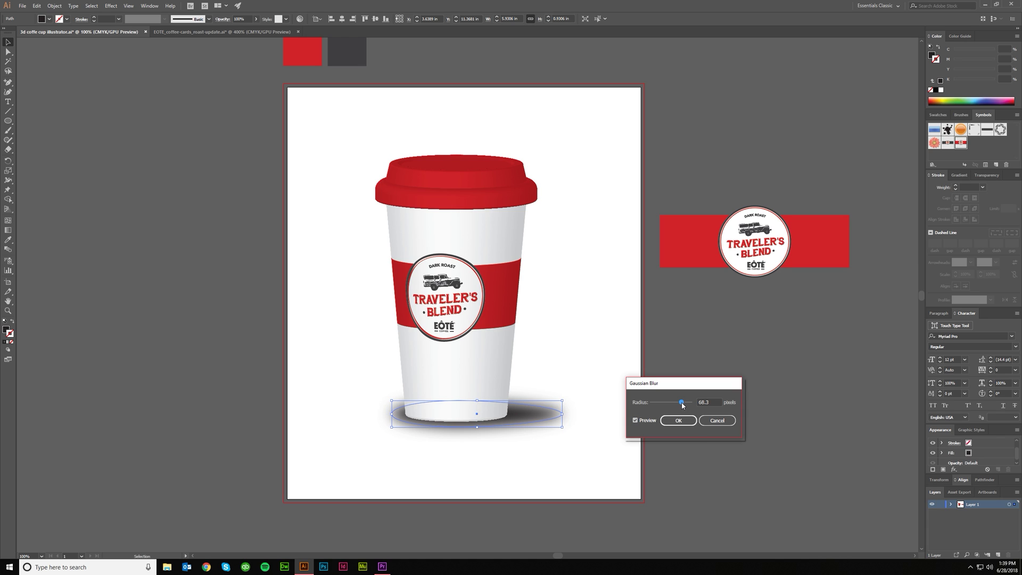
{"action": "left_click", "coordinate": [716, 420]}
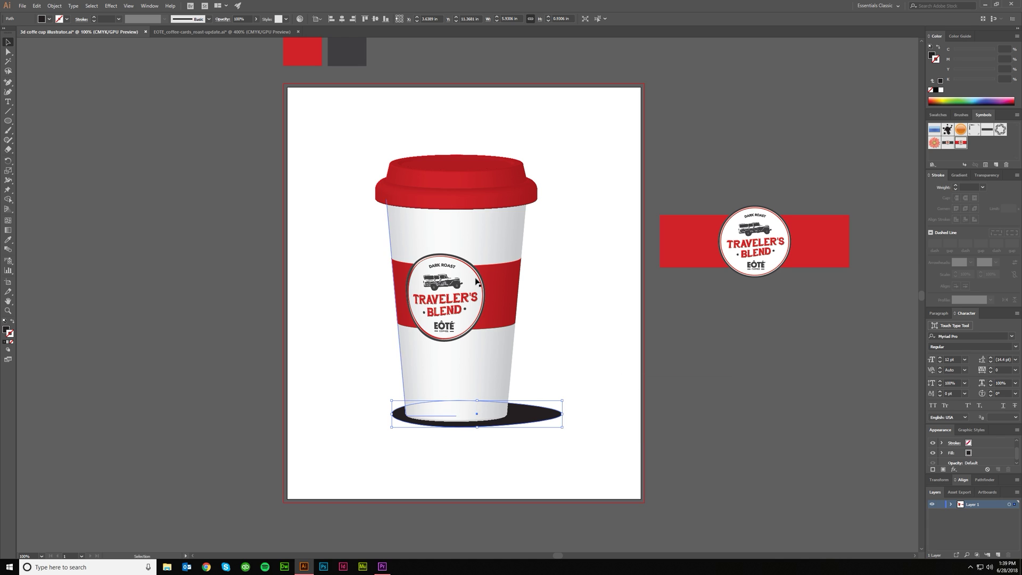
- Apply a 0.4 in Feather to the shadow ellipse with Preview on
{"action": "left_click", "coordinate": [109, 6]}
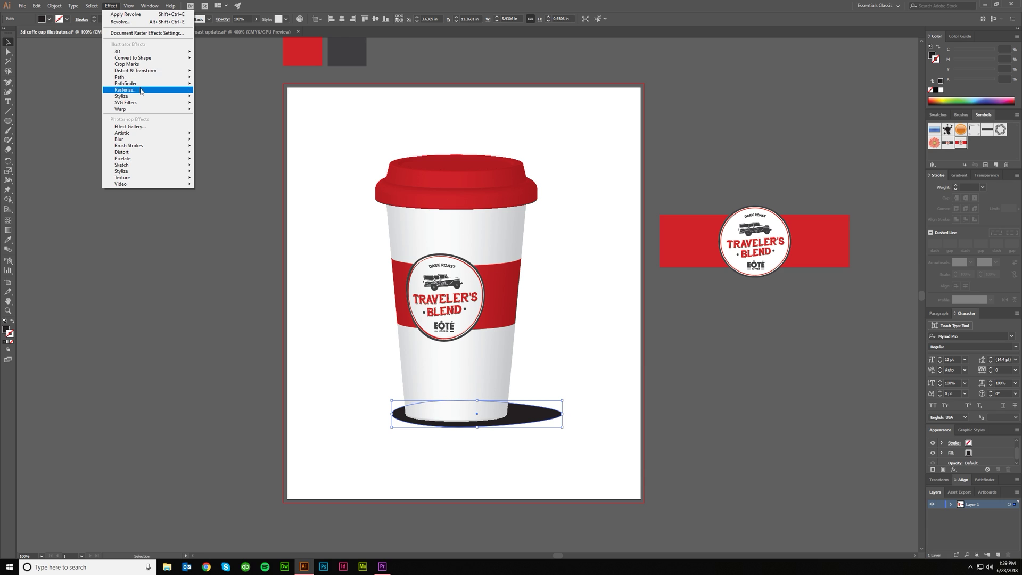
{"action": "mouse_move", "coordinate": [148, 96]}
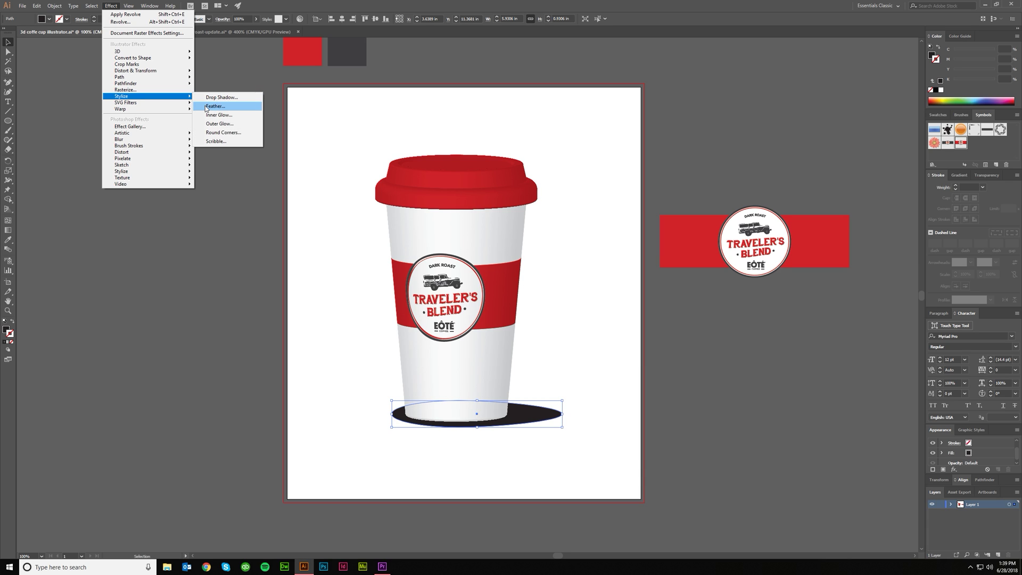
{"action": "left_click", "coordinate": [206, 107]}
{"action": "left_click_drag", "start_coordinate": [502, 255], "coordinate": [721, 152]}
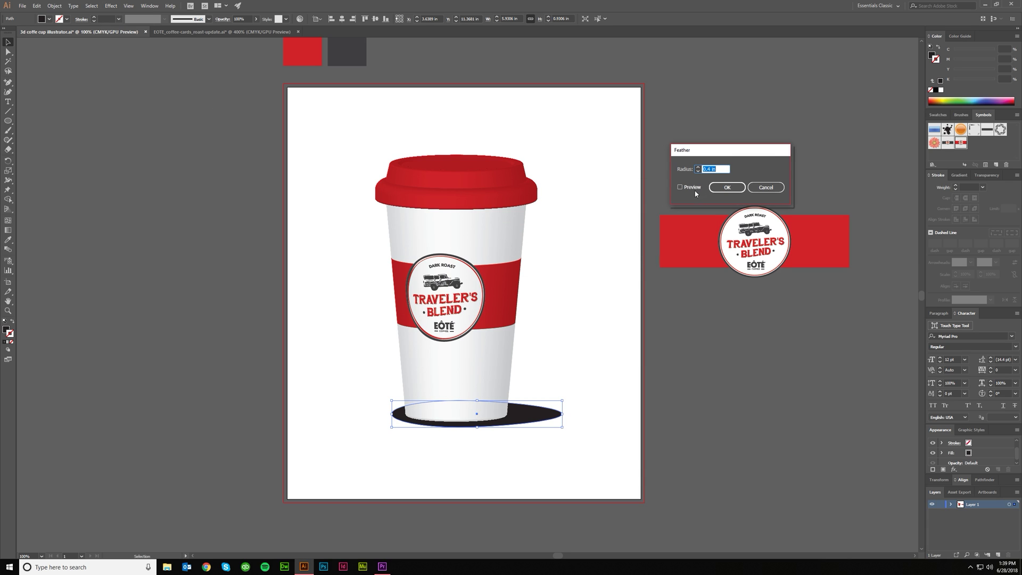
{"action": "left_click", "coordinate": [680, 186]}
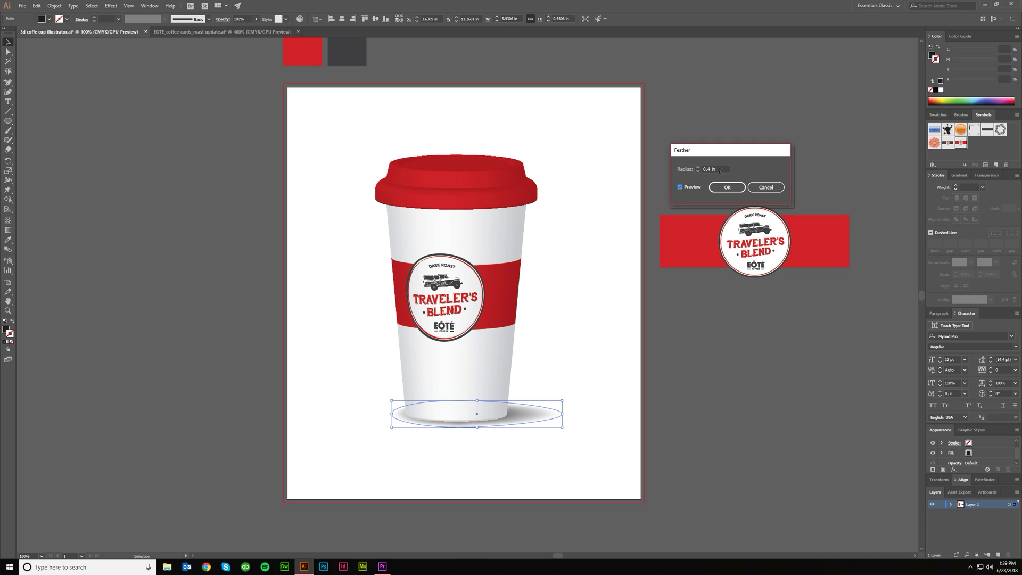
{"action": "left_click", "coordinate": [726, 190]}
{"action": "left_click", "coordinate": [716, 403]}
{"action": "scroll", "coordinate": [559, 435], "scroll_direction": "down", "scroll_amount": 1}
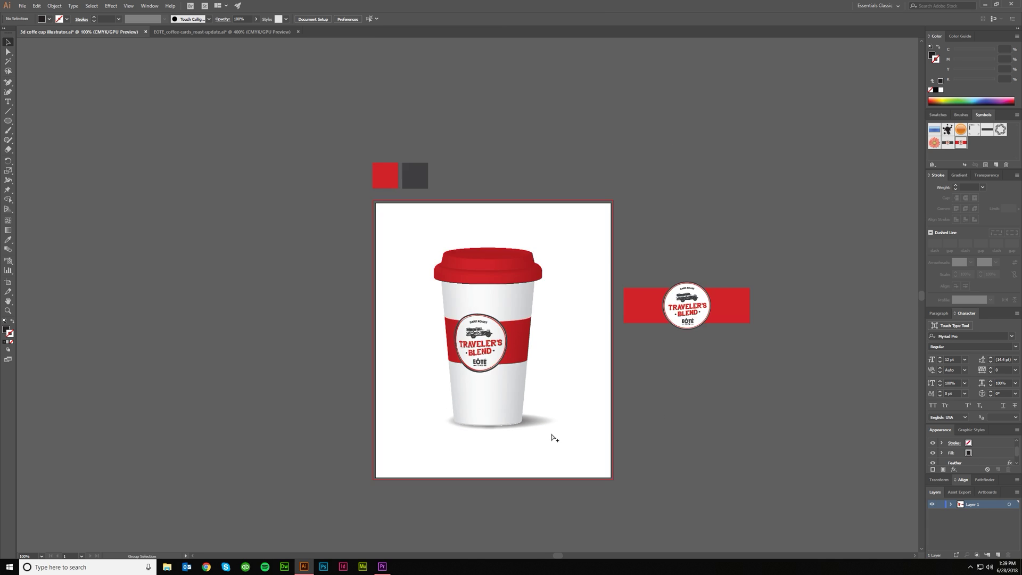
{"action": "scroll", "coordinate": [567, 449], "scroll_direction": "down", "scroll_amount": 1}
{"action": "scroll", "coordinate": [568, 451], "scroll_direction": "up", "scroll_amount": 1}
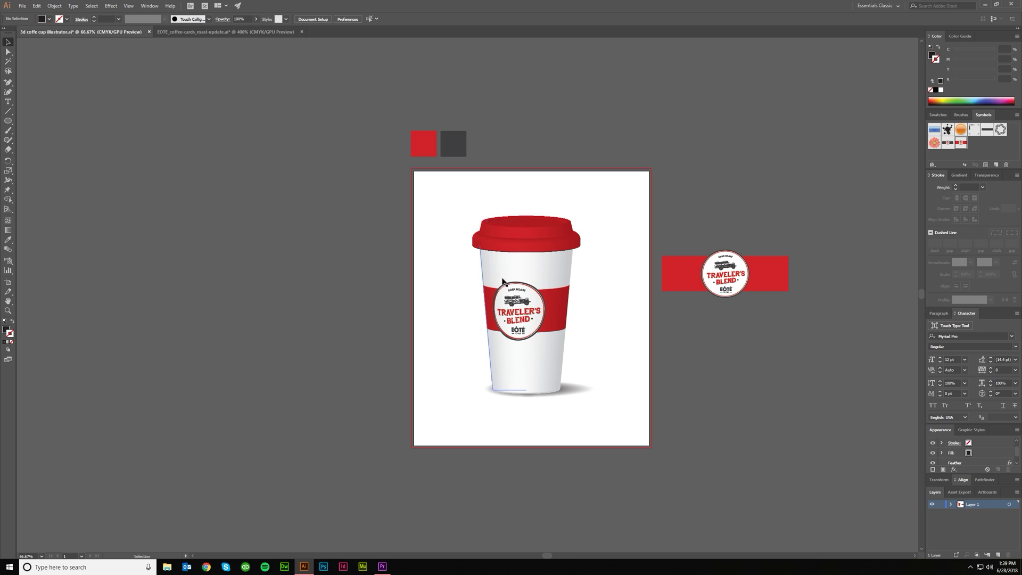
{"action": "scroll", "coordinate": [560, 403], "scroll_direction": "up", "scroll_amount": 2}
{"action": "scroll", "coordinate": [526, 393], "scroll_direction": "up", "scroll_amount": 1}
- Squash the feathered shadow flatter from its bottom handle
{"action": "left_click", "coordinate": [520, 392]}
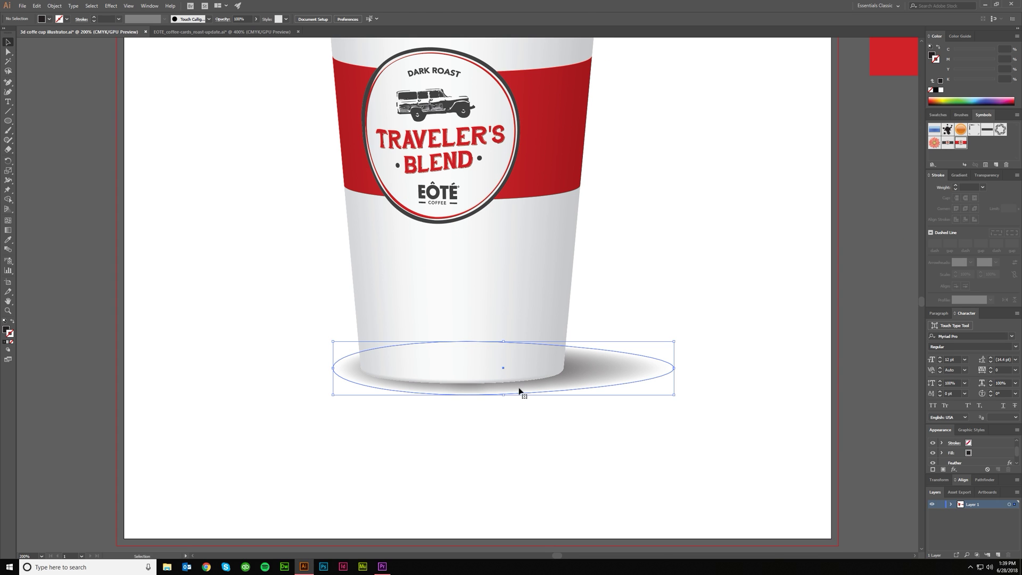
{"action": "left_click", "coordinate": [504, 418]}
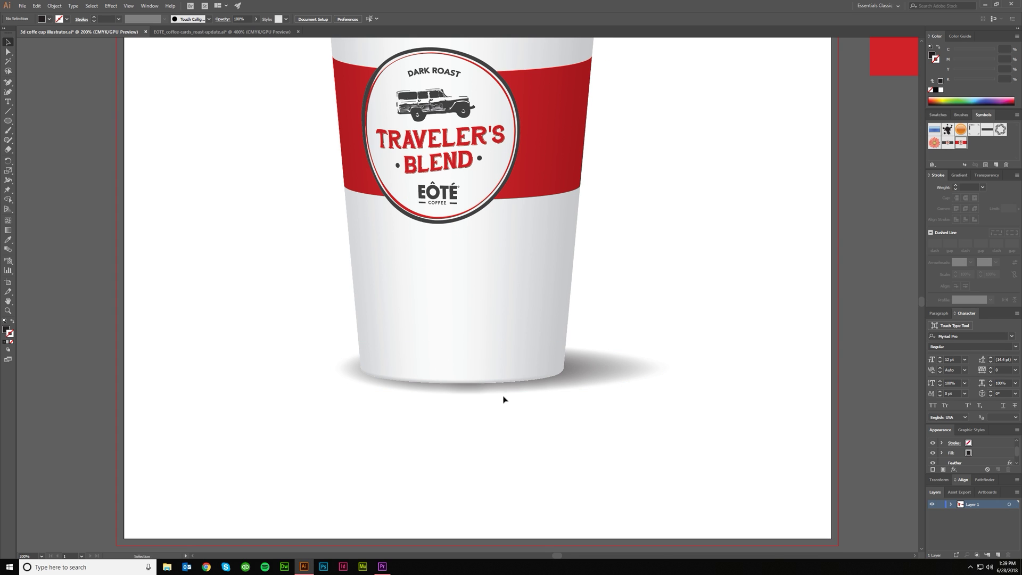
{"action": "left_click", "coordinate": [505, 395]}
{"action": "left_click_drag", "start_coordinate": [505, 395], "coordinate": [504, 391]}
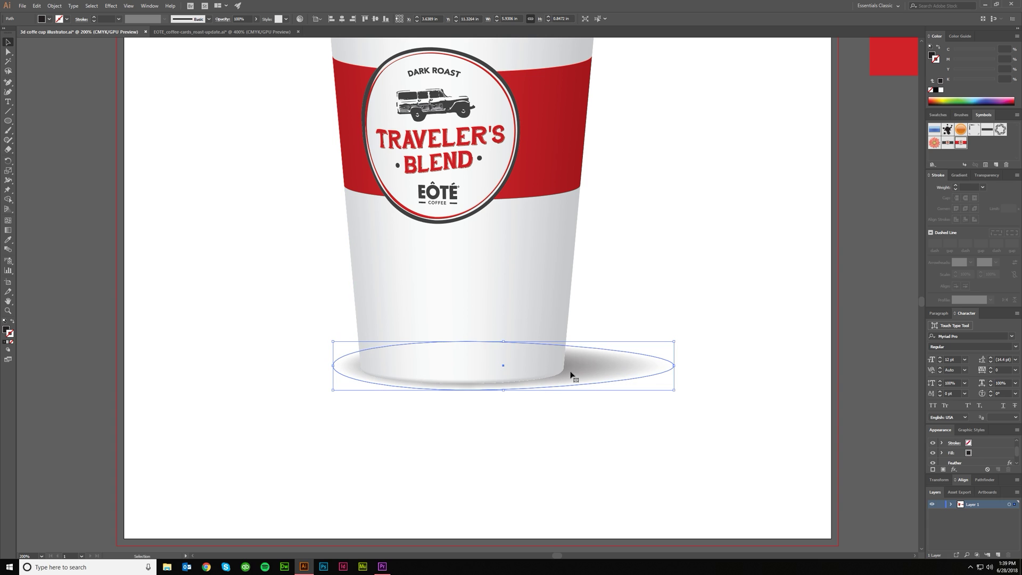
{"action": "left_click_drag", "start_coordinate": [582, 372], "coordinate": [586, 373]}
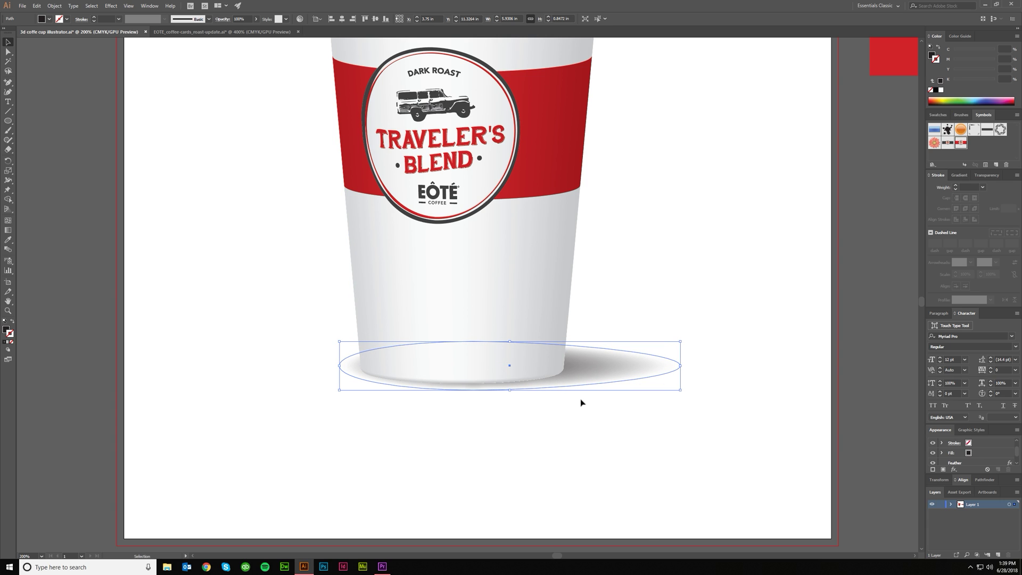
{"action": "left_click", "coordinate": [606, 411]}
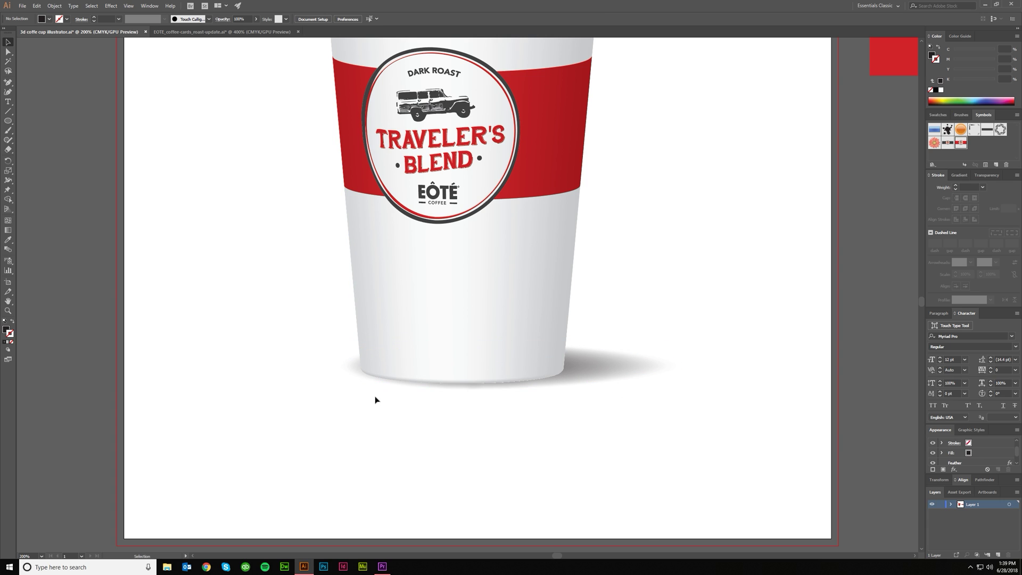
- Nudge the shadow slightly right under the cup base and zoom out to the artboard
{"action": "left_click", "coordinate": [357, 374]}
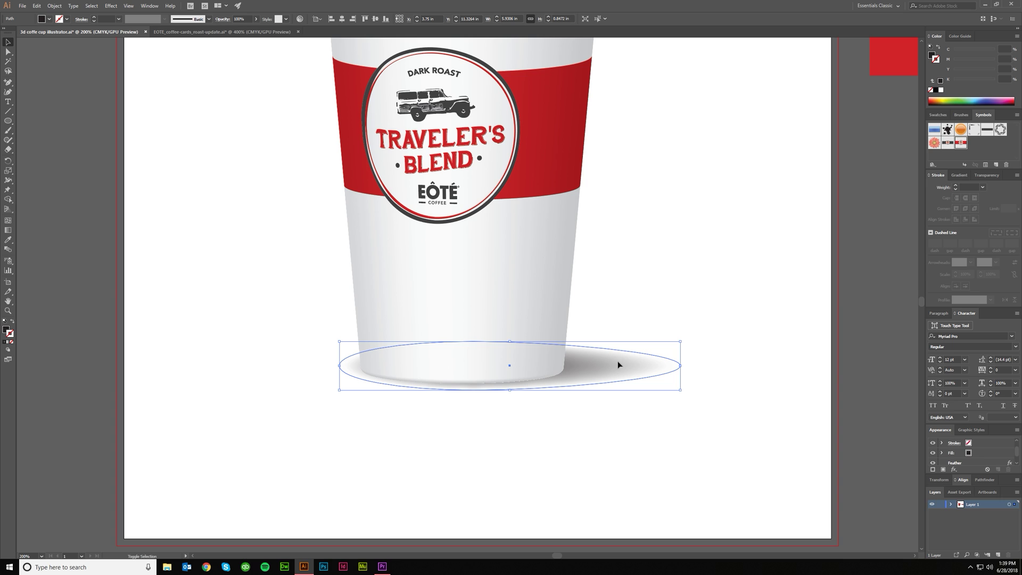
{"action": "left_click_drag", "start_coordinate": [616, 365], "coordinate": [590, 373]}
{"action": "left_click", "coordinate": [609, 420]}
{"action": "left_click", "coordinate": [517, 450]}
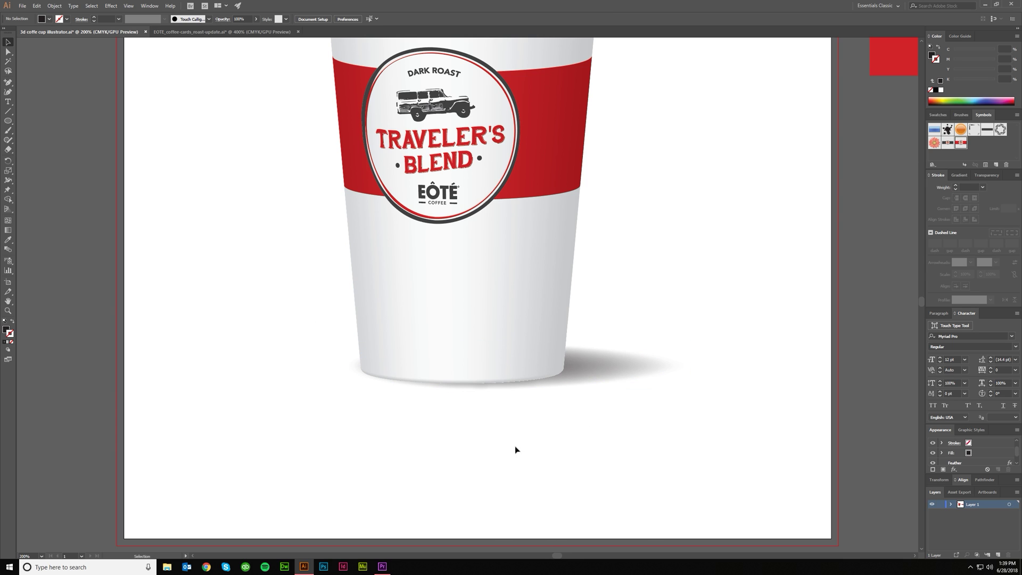
{"action": "key", "text": "ctrl+minus"}
{"action": "key", "text": "ctrl+minus"}
{"action": "key", "text": "ctrl+minus"}
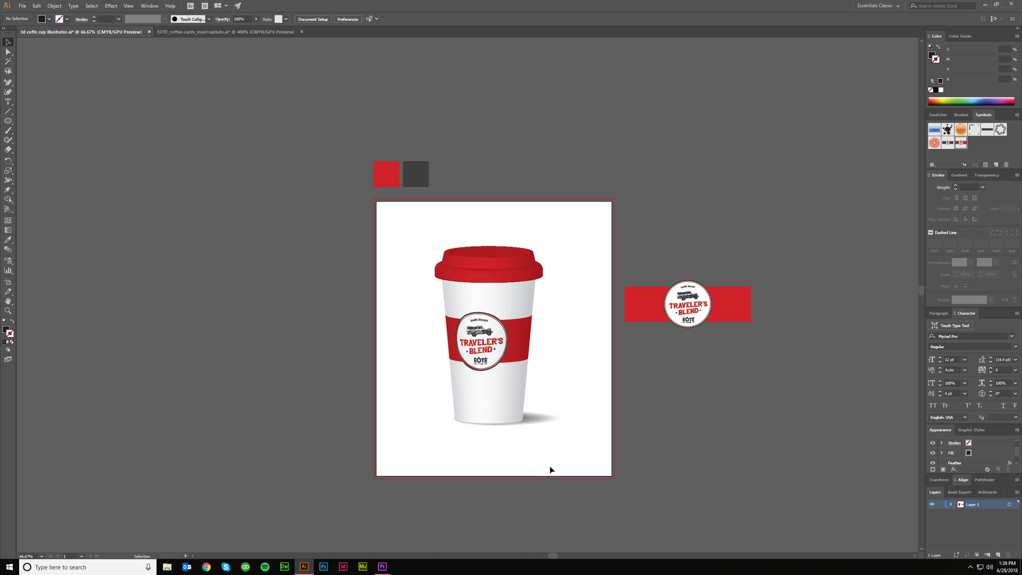
{"action": "key", "text": "ctrl+minus"}
{"action": "scroll", "coordinate": [527, 476], "scroll_direction": "up", "scroll_amount": 1}
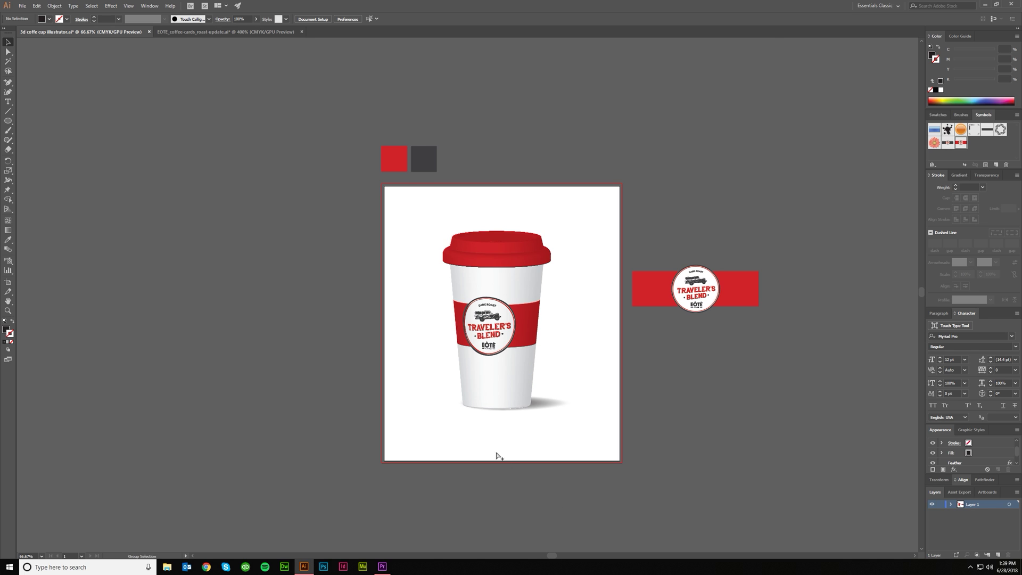
{"action": "scroll", "coordinate": [495, 453], "scroll_direction": "up", "scroll_amount": 1}
{"action": "scroll", "coordinate": [560, 463], "scroll_direction": "up", "scroll_amount": 1}
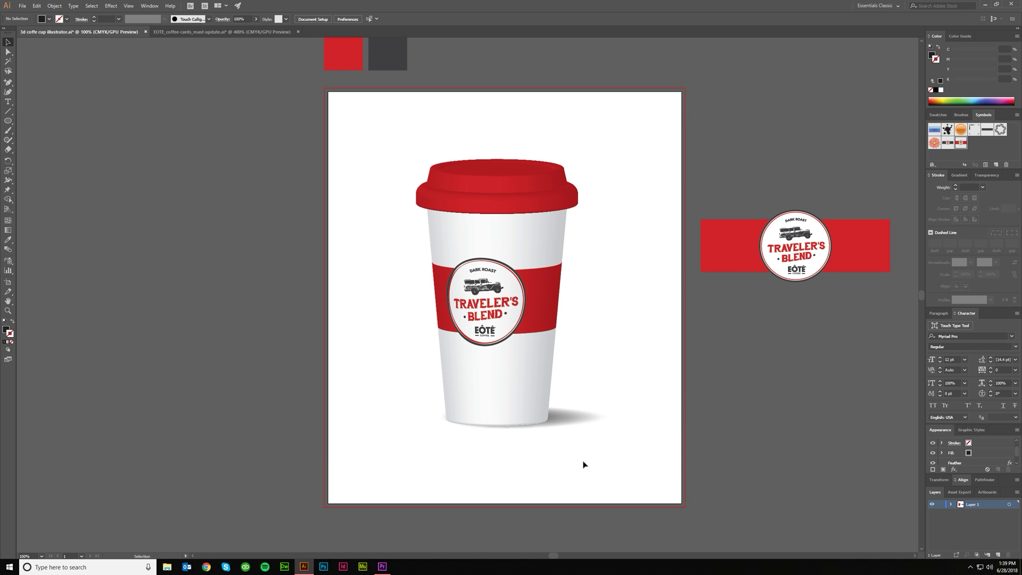